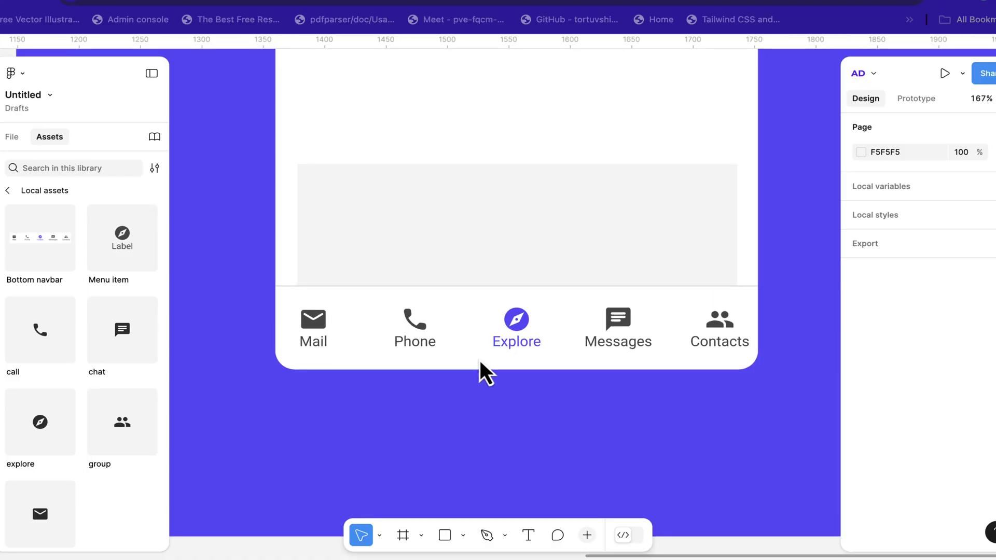
- Hide the labels of the Mail, Phone, Explore, Messages and Contacts menu items in the bottom navbar
scroll(485, 371, down, 1)
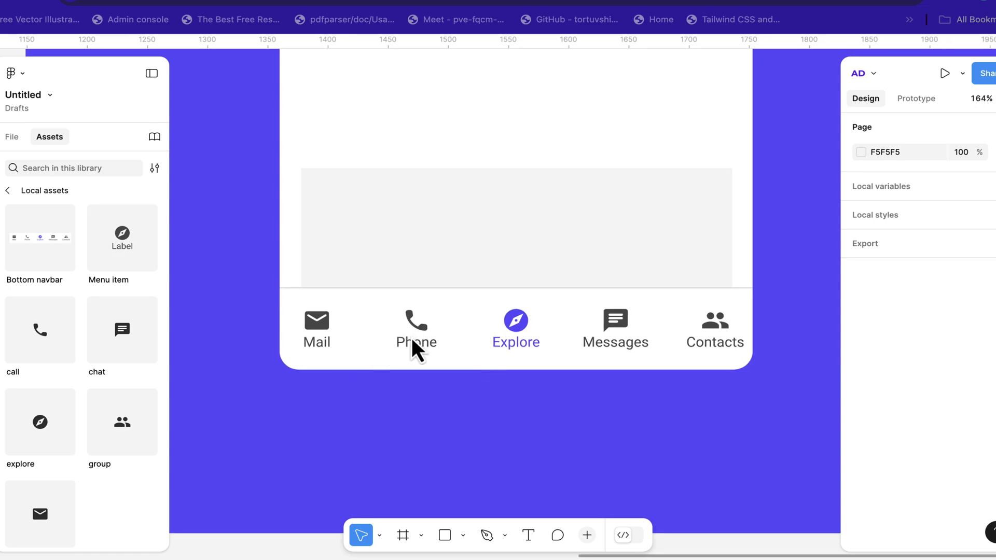
click(323, 336)
click(324, 335)
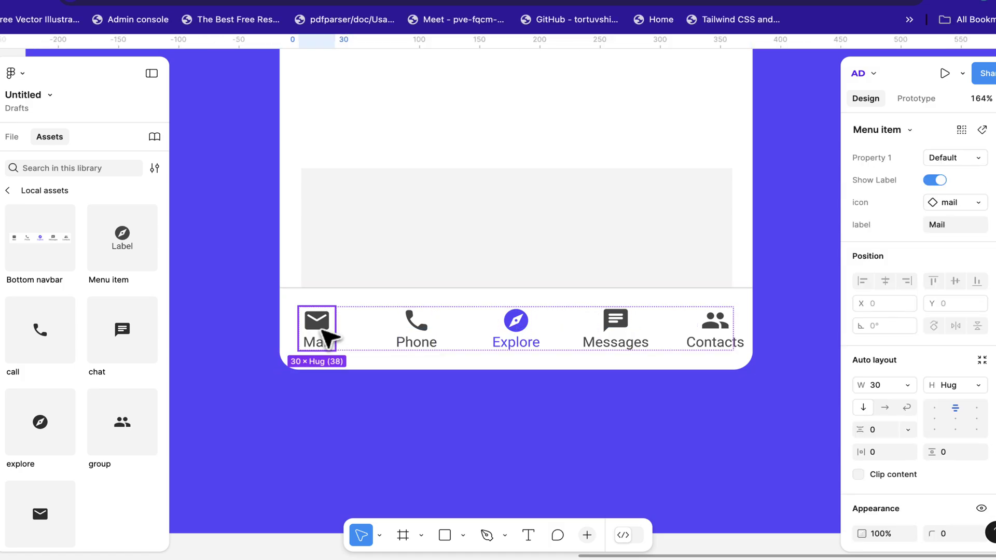
shift+click(414, 332)
shift+click(521, 335)
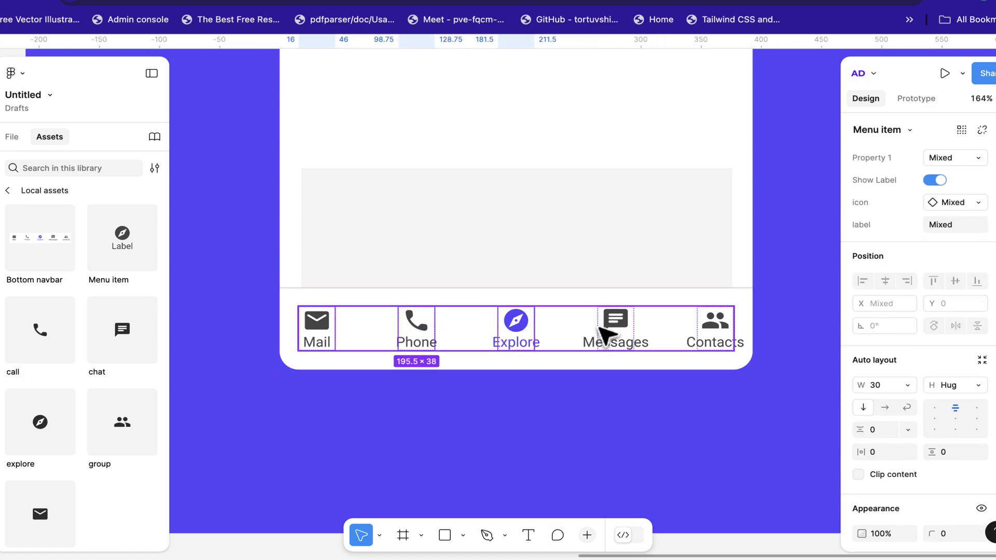
shift+click(607, 333)
shift+click(712, 337)
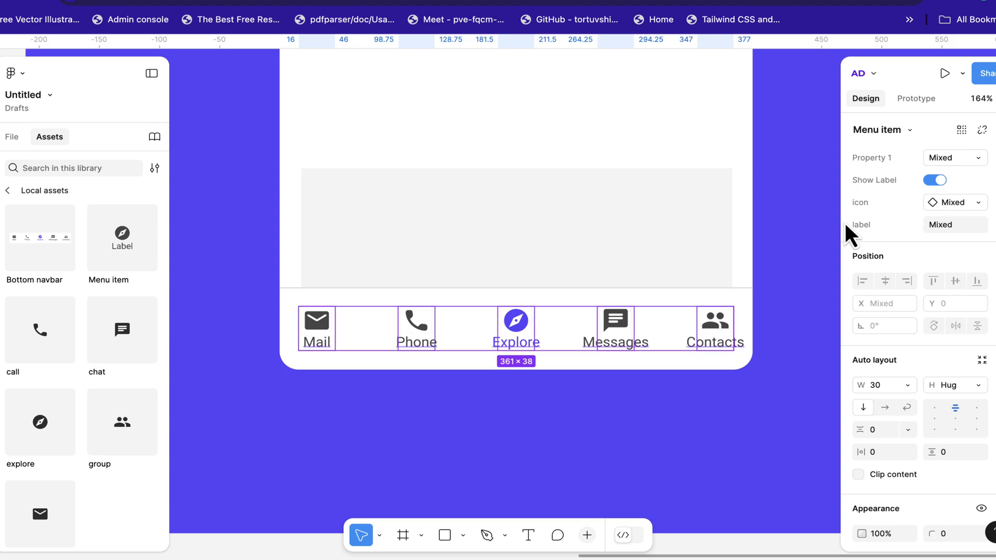
click(472, 387)
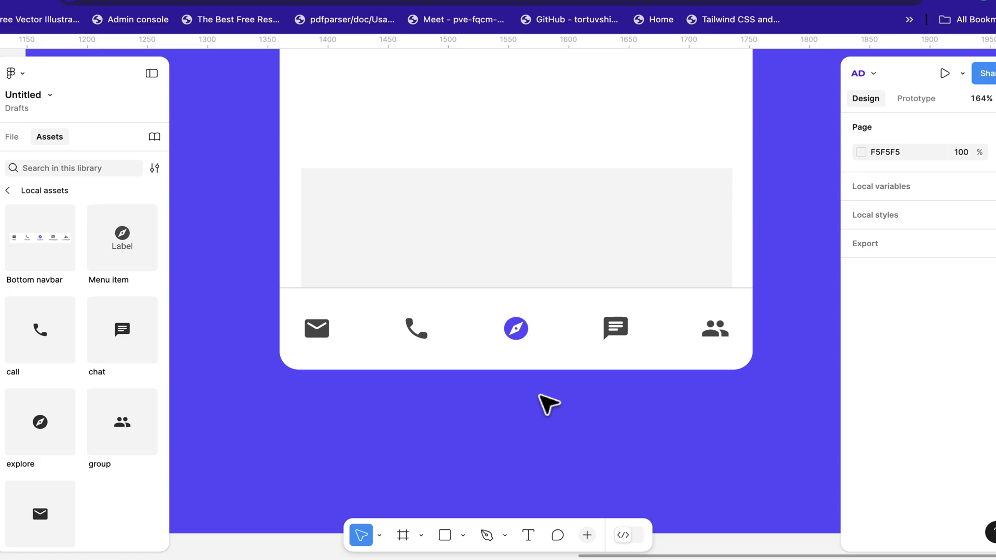
- Undo hiding the menu item labels in the bottom navbar and clear the selection
key(ctrl+z)
key(ctrl+z)
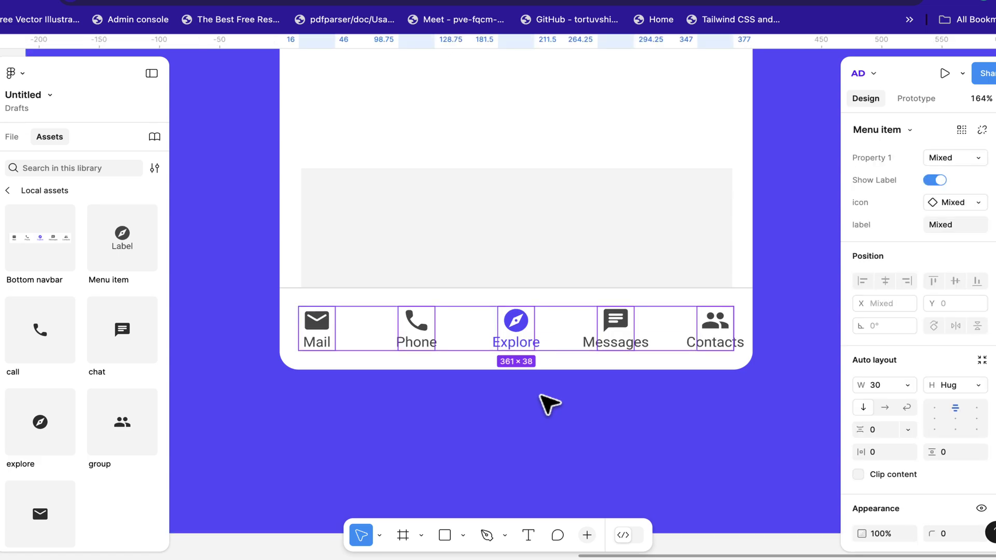
click(549, 403)
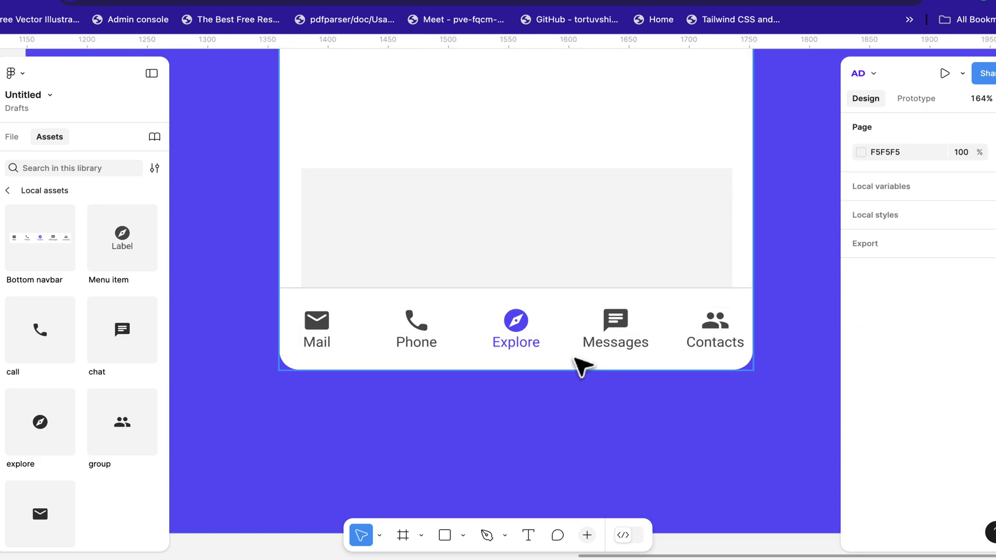
- Open the Figma Community from the file browser and search it for material icons
scroll(574, 365, down, 3)
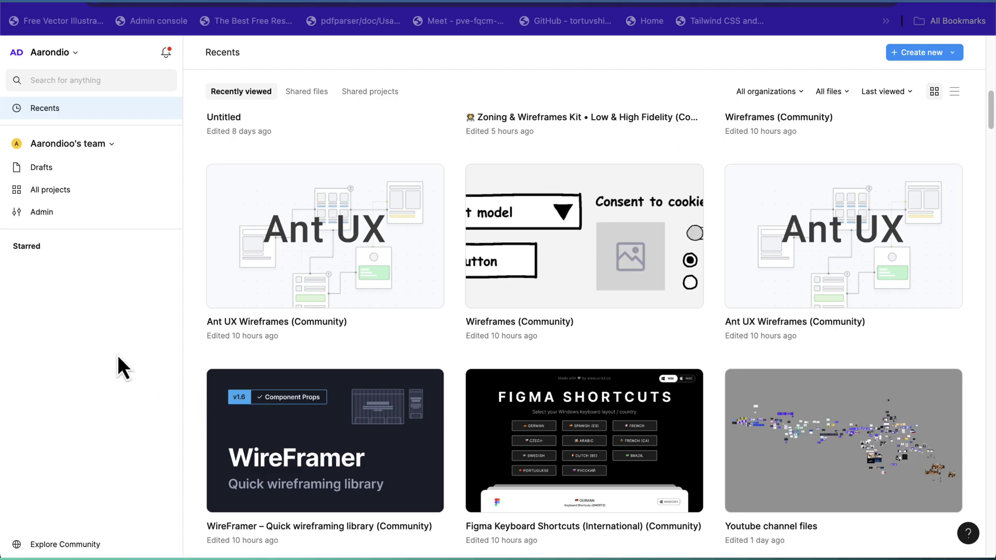
click(66, 546)
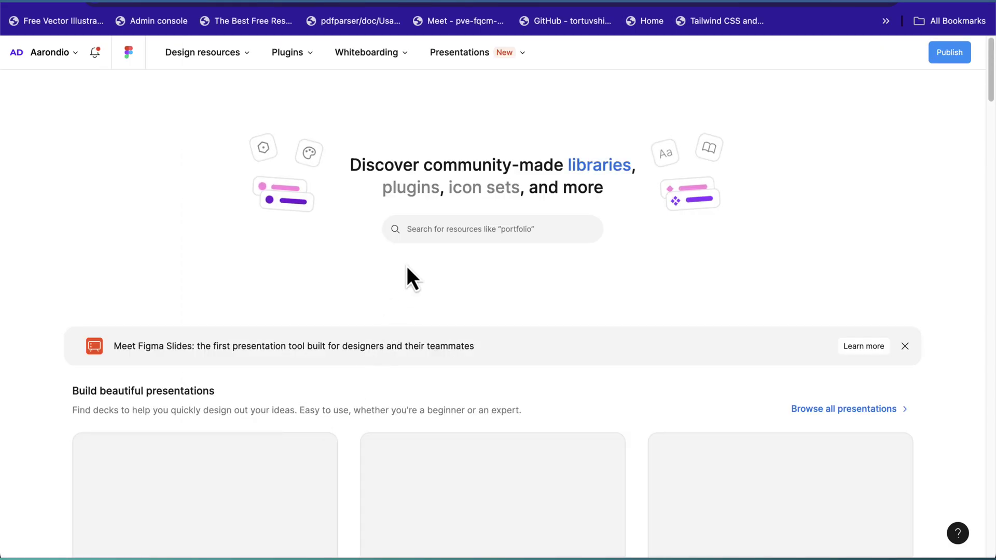
click(431, 231)
text(mater)
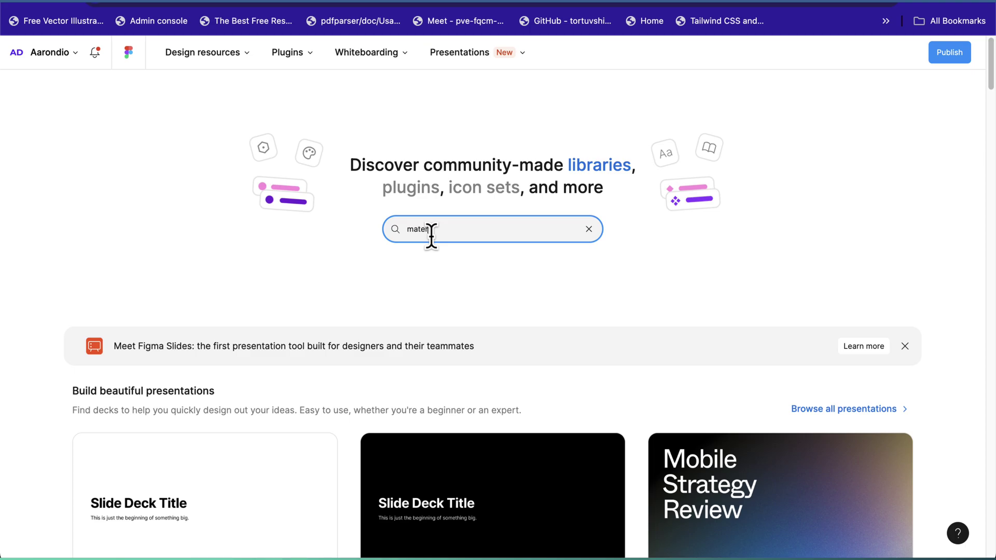
text(ial icons)
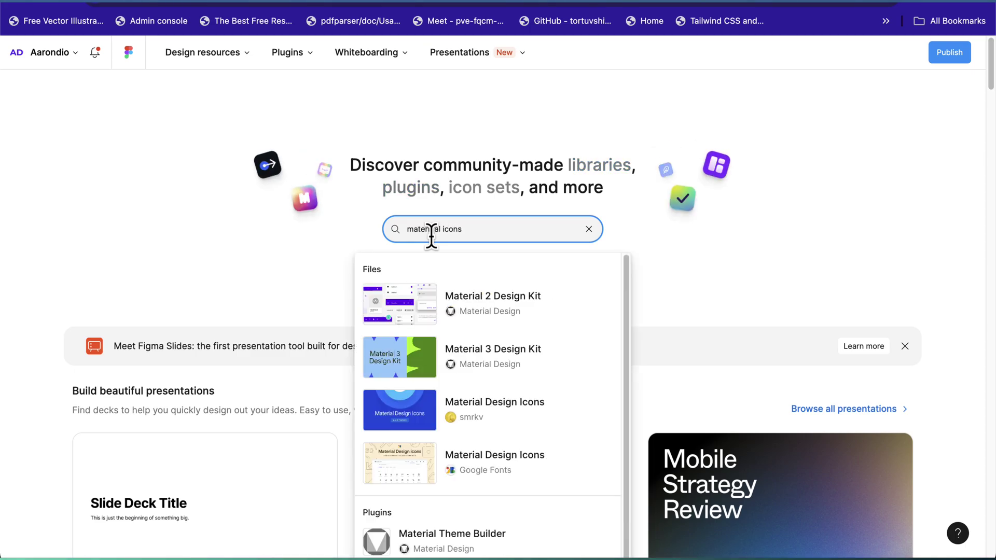
key(Return)
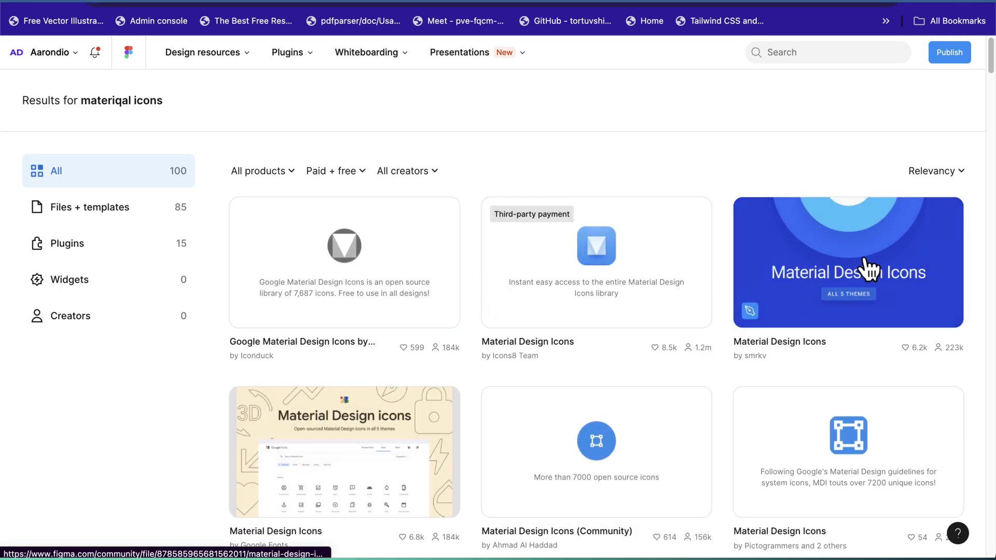
- Open the blue Material Design Icons community file with all 5 themes as an editable design file
click(827, 249)
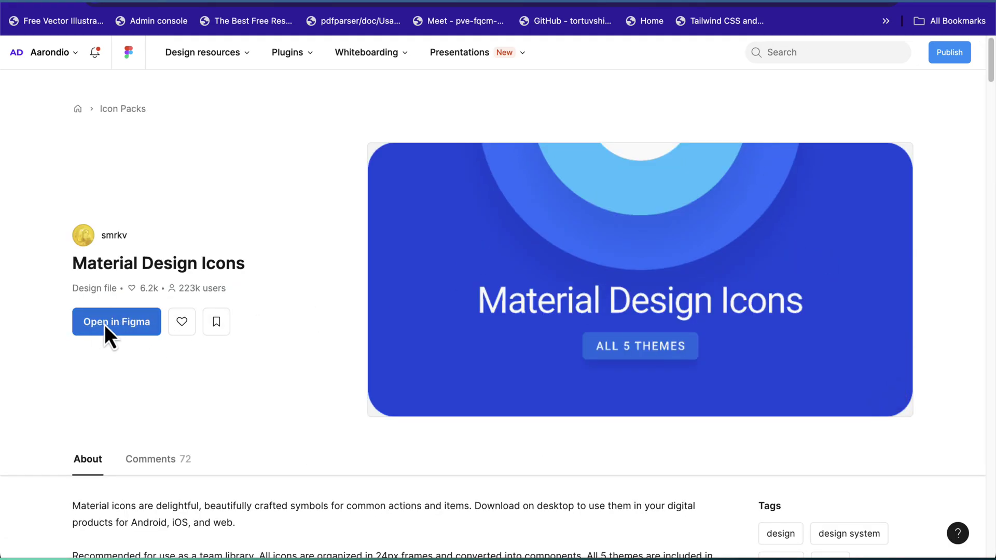
click(104, 325)
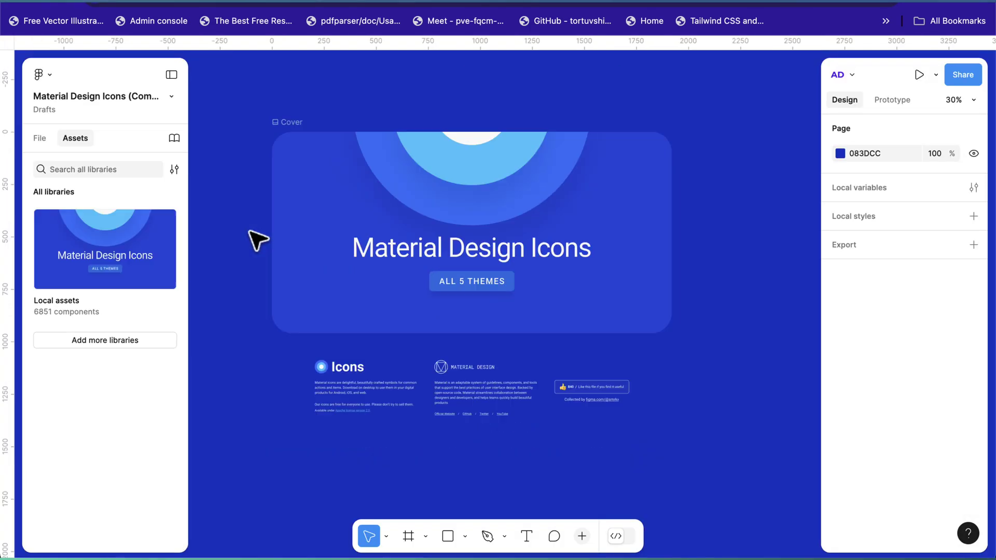
scroll(318, 240, up, 1)
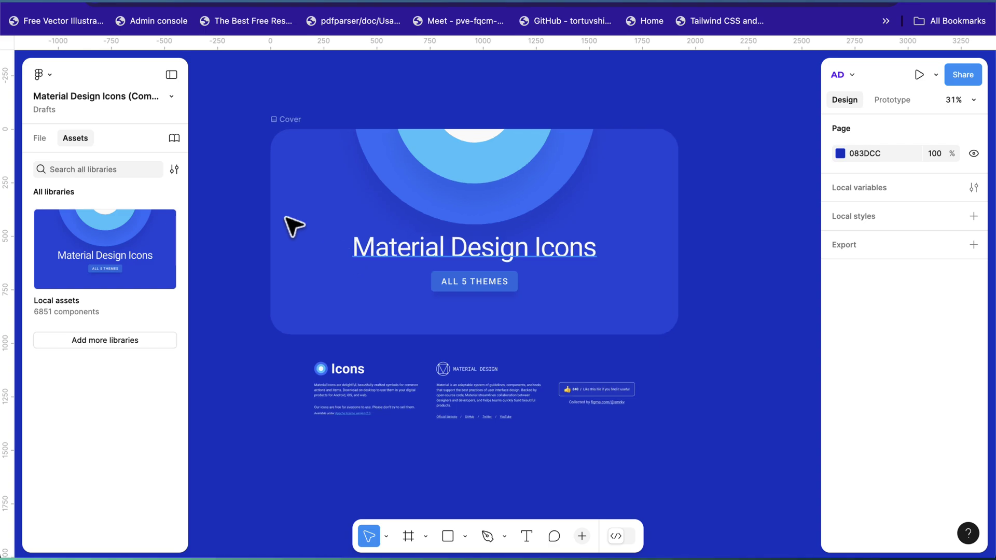
- Search the file's assets for explore and place the filled explore icon on the empty canvas beside the cover
click(45, 139)
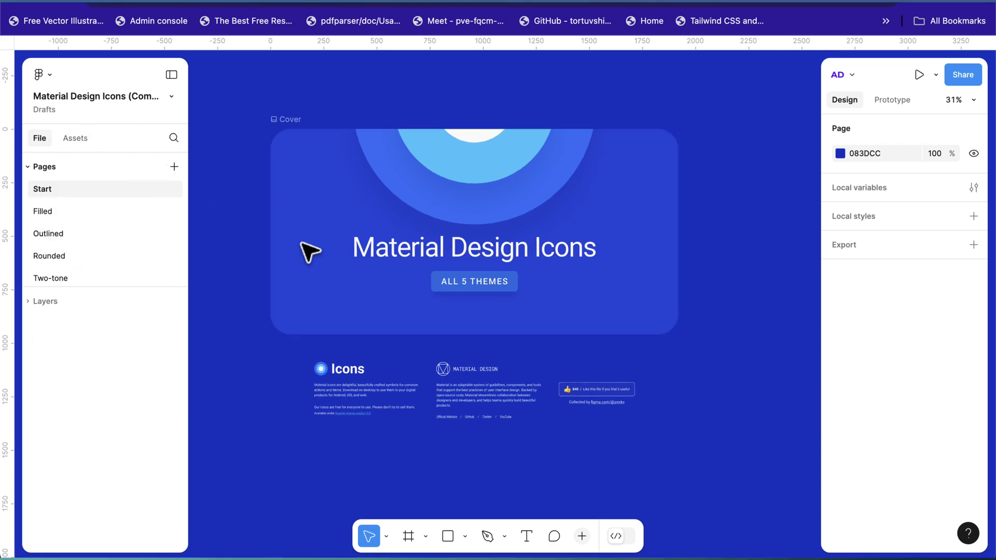
scroll(340, 249, left, 3)
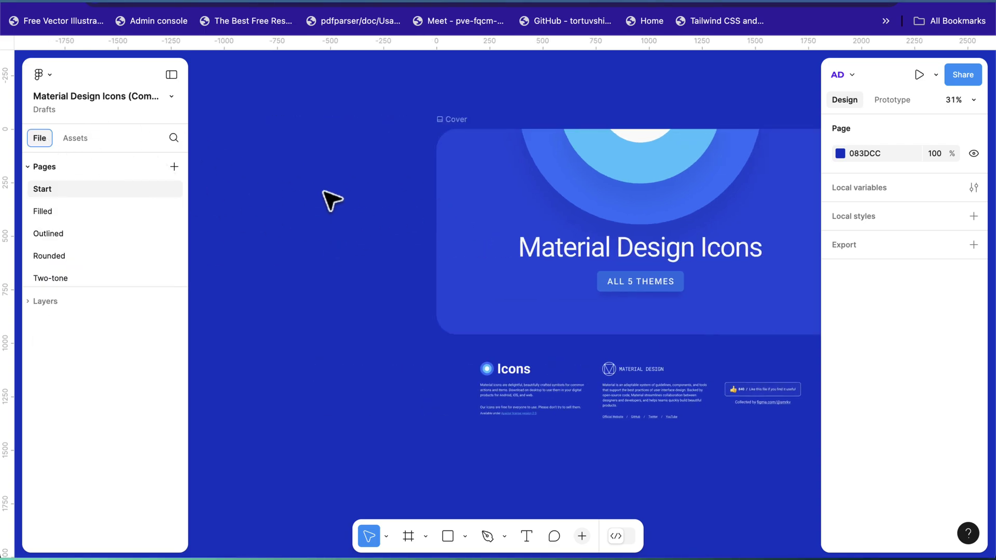
scroll(300, 230, up, 5)
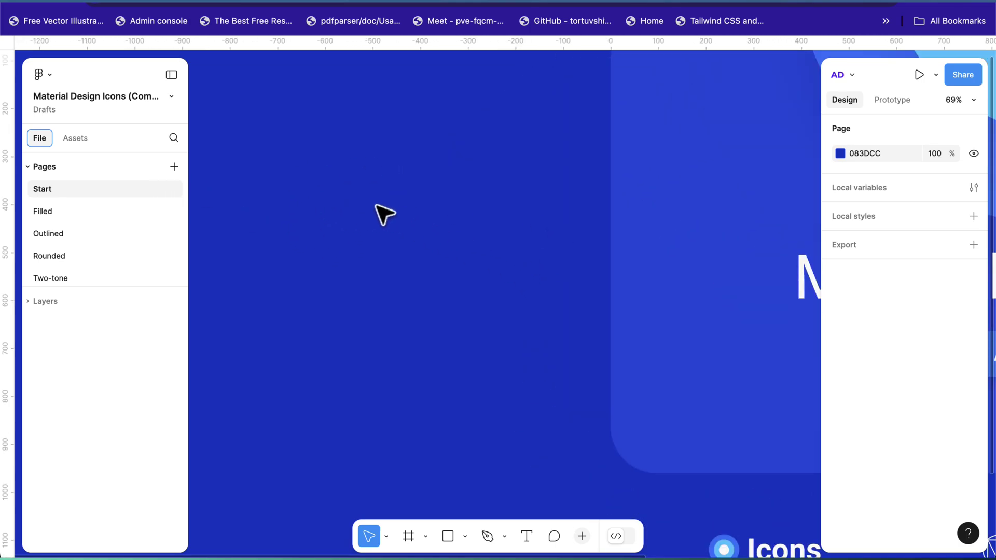
click(88, 139)
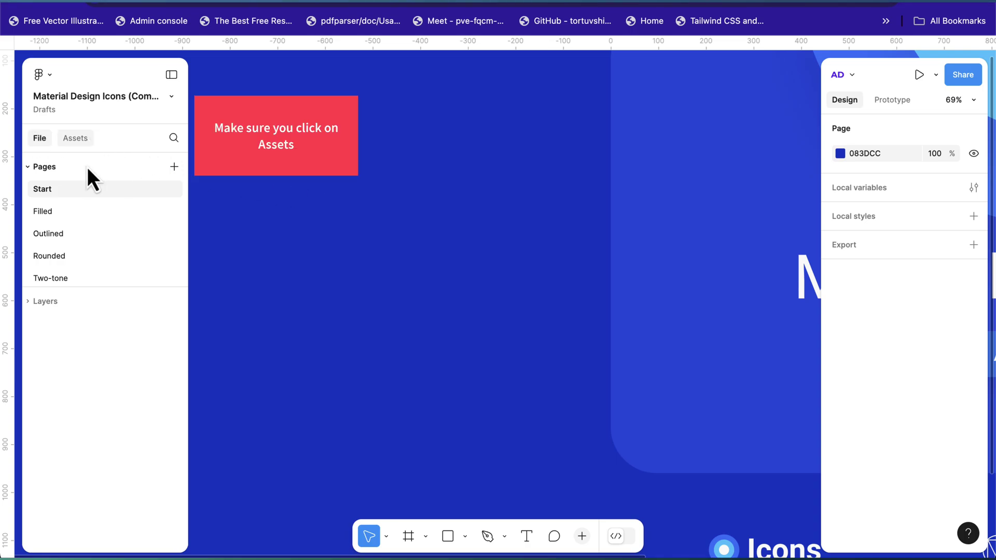
text(explore)
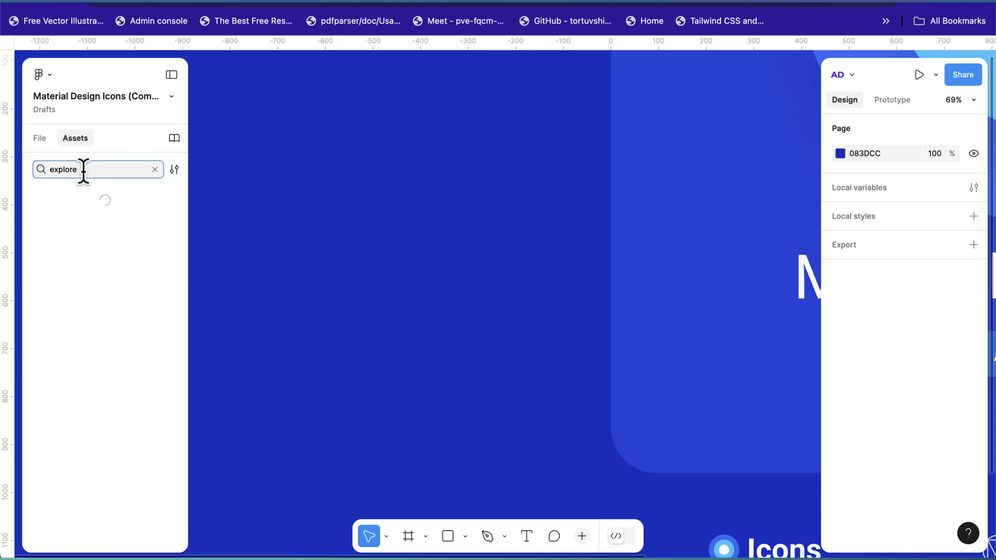
drag(130, 229, 313, 191)
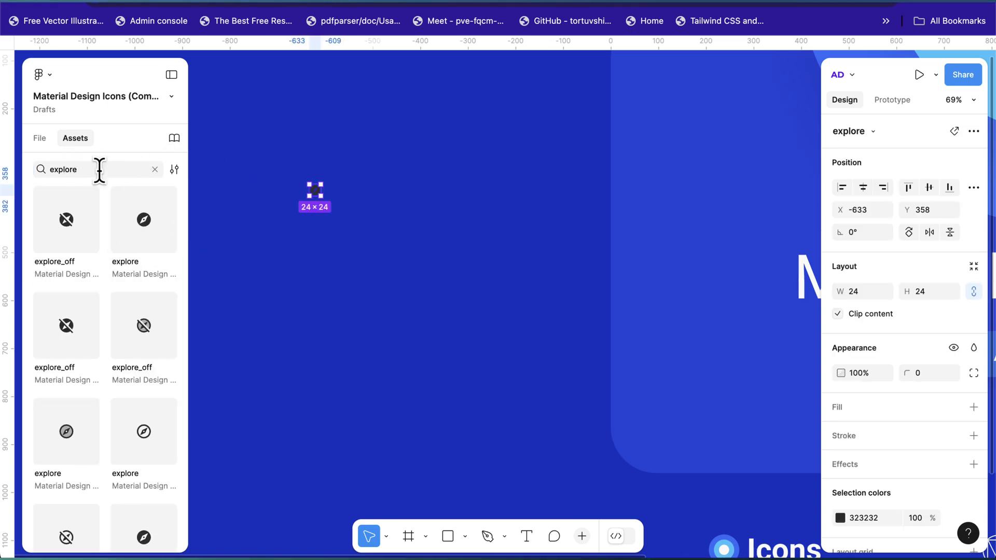
- Search the file's assets for mail
double_click(99, 169)
text(mail)
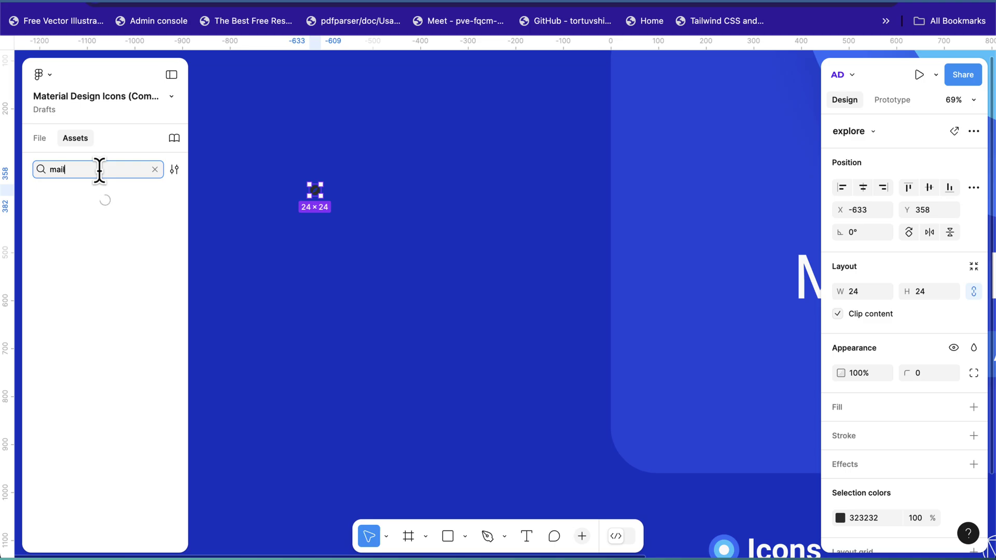
- Change the page background colour to the near-white FEFEFE
scroll(285, 173, up, 5)
scroll(379, 228, up, 6)
scroll(451, 254, right, 3)
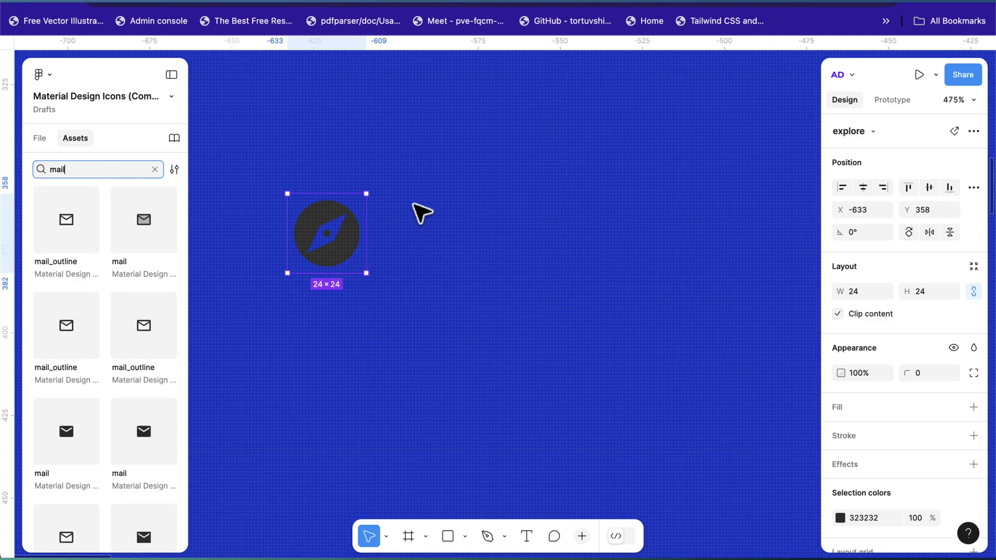
click(438, 216)
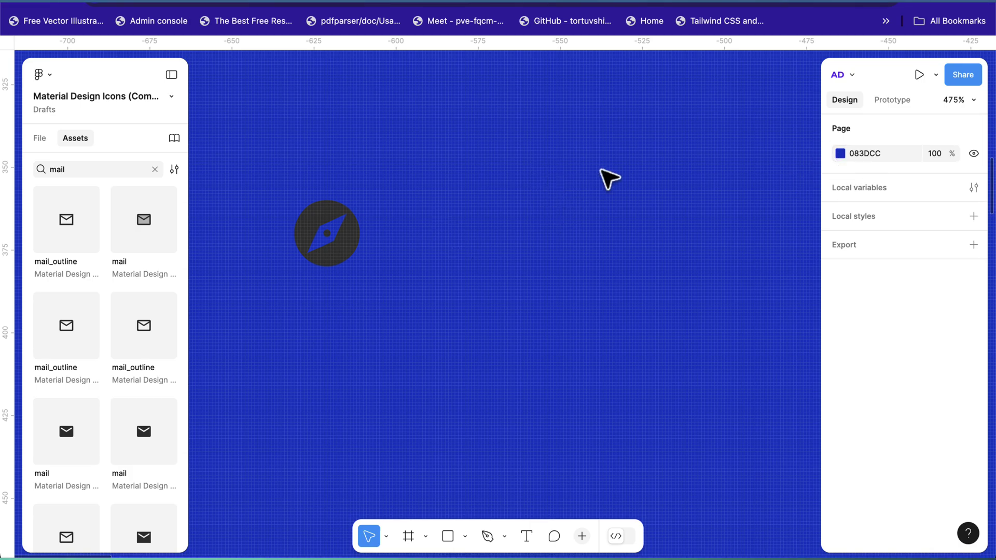
click(842, 154)
drag(690, 170, 655, 171)
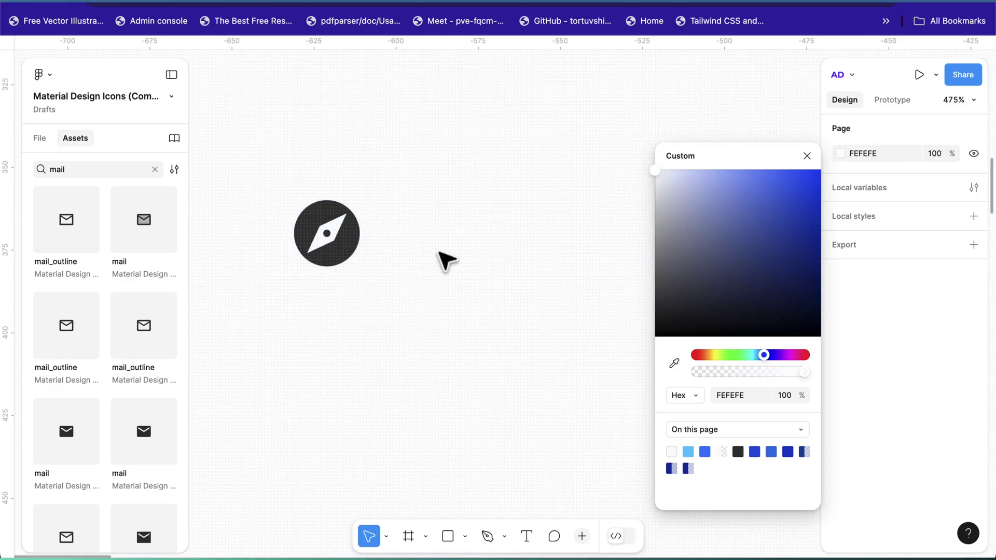
click(390, 180)
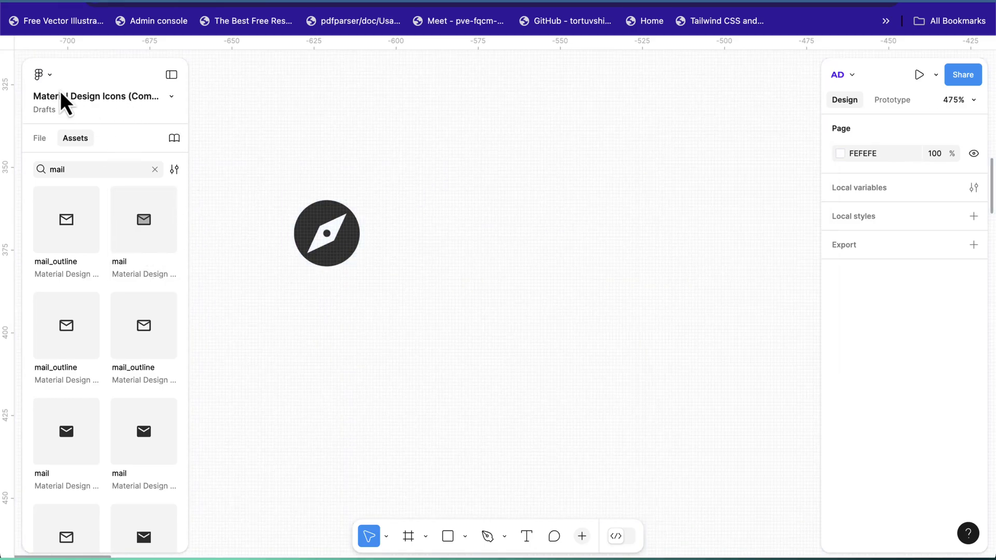
- Set the interface theme to Light in the preferences
click(50, 79)
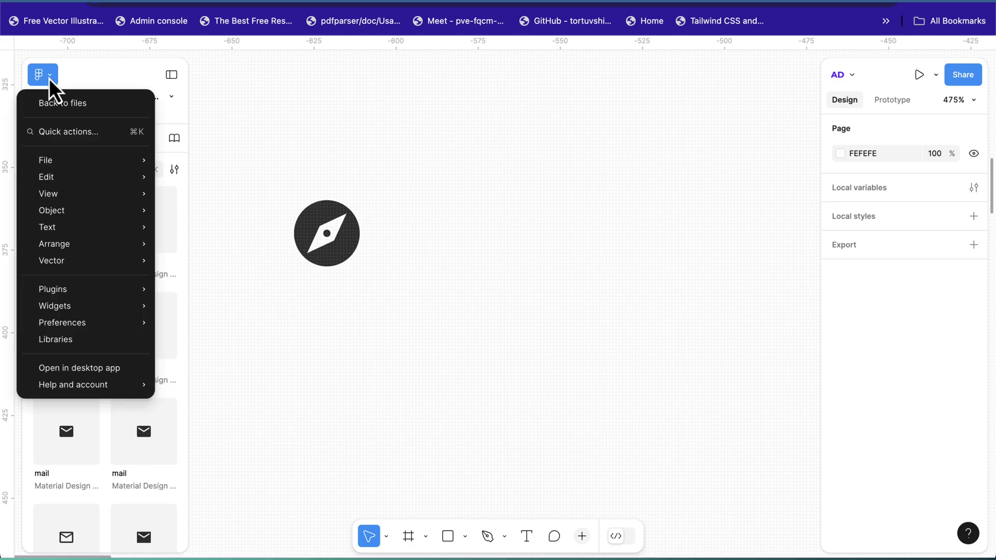
mouse_move(104, 322)
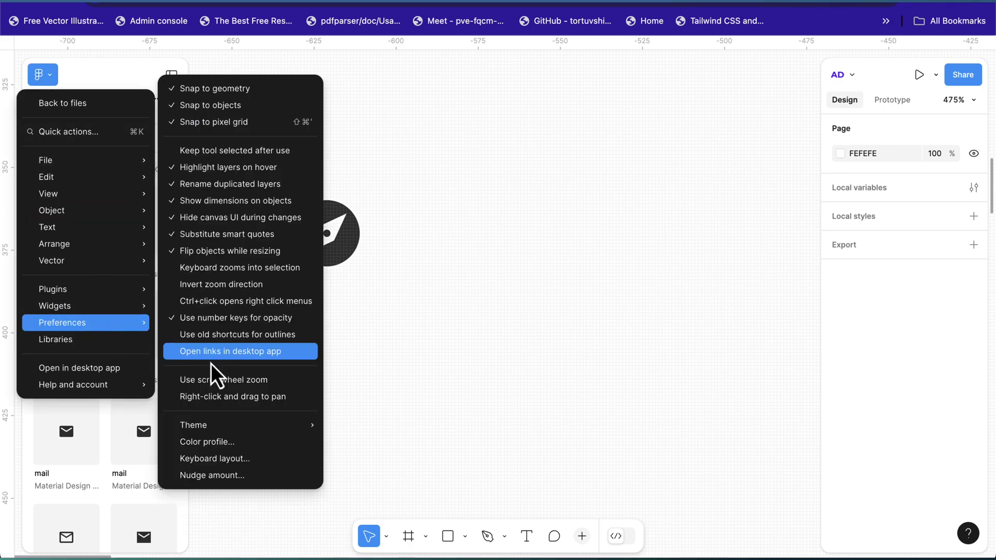
mouse_move(230, 422)
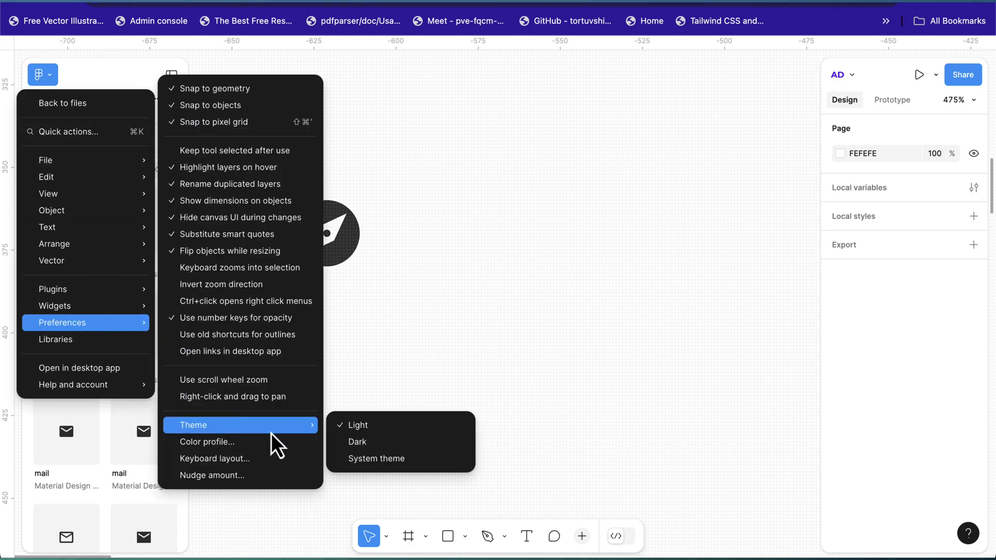
click(361, 428)
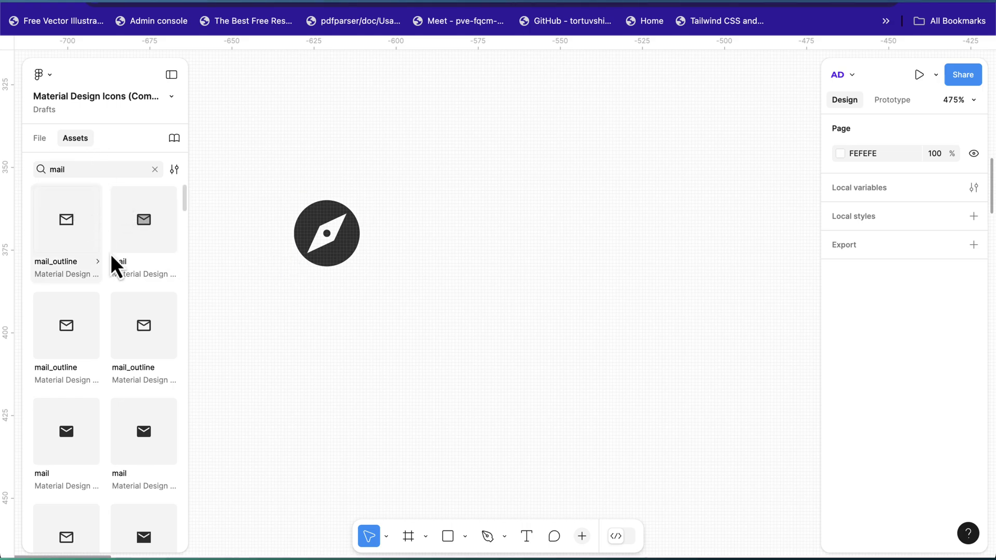
- Place the filled mail icon from the mail search results to the right of the explore icon
scroll(90, 216, down, 3)
scroll(86, 378, down, 1)
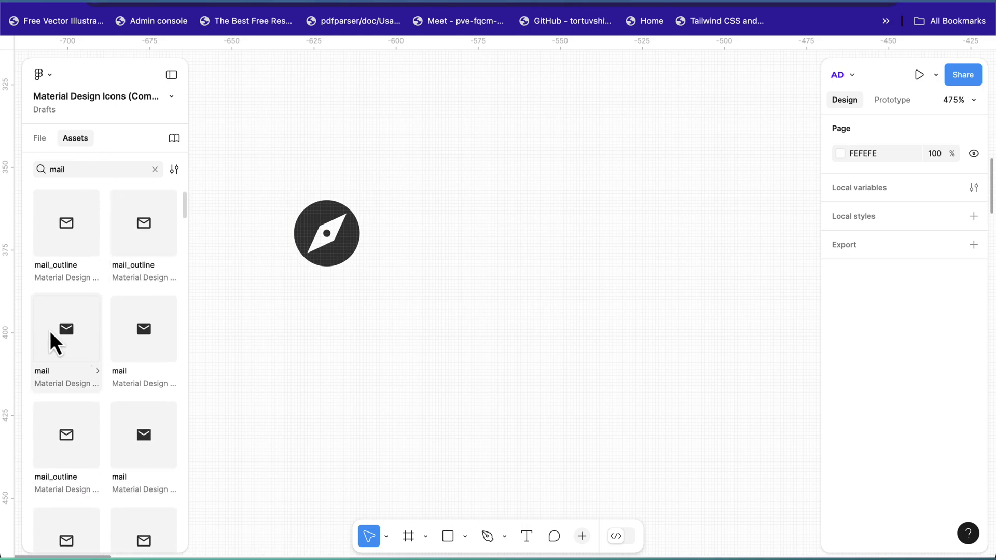
click(65, 332)
drag(66, 332, 443, 257)
- Search the file's assets for call and place the filled call icon to the right of the mail icon
click(99, 169)
text(call)
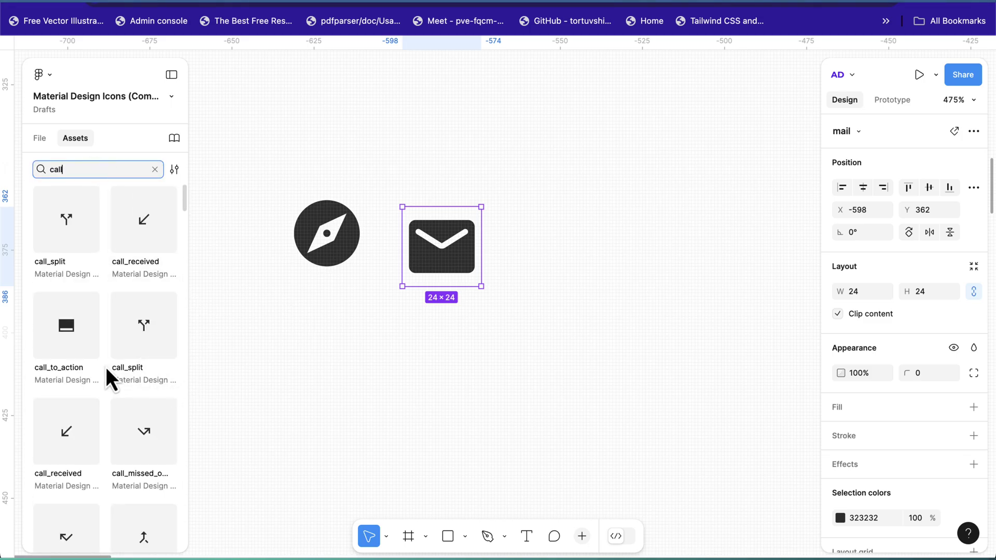
scroll(106, 364, down, 3)
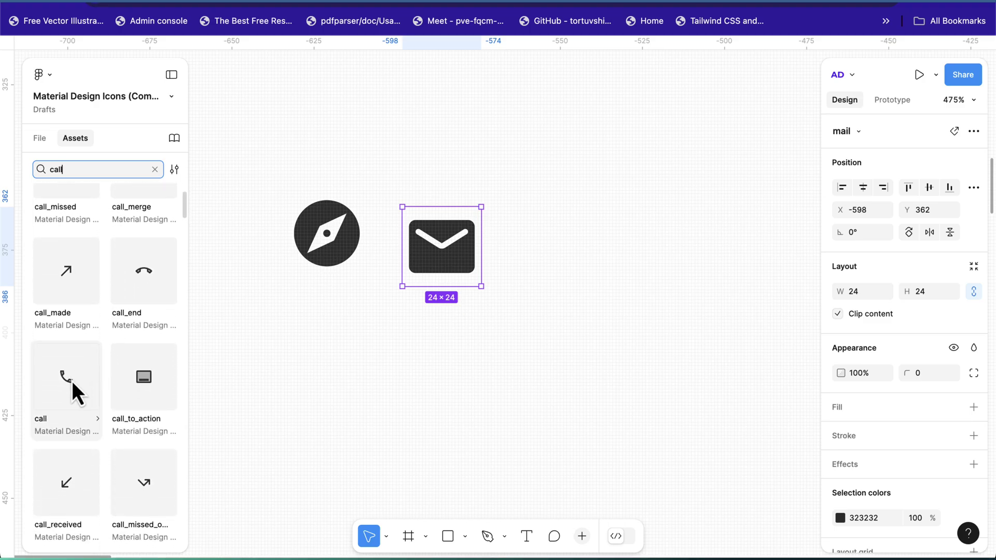
scroll(91, 380, down, 4)
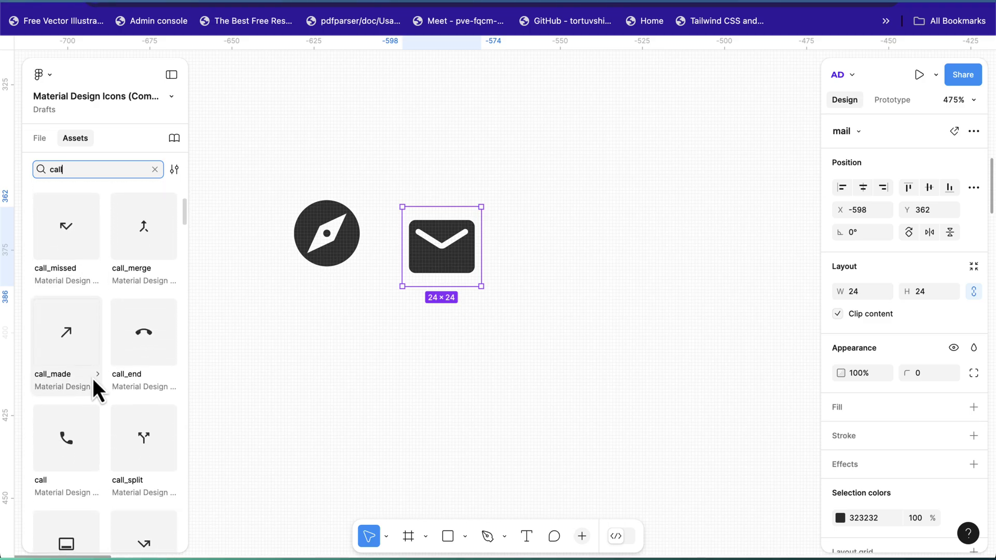
drag(61, 448, 532, 256)
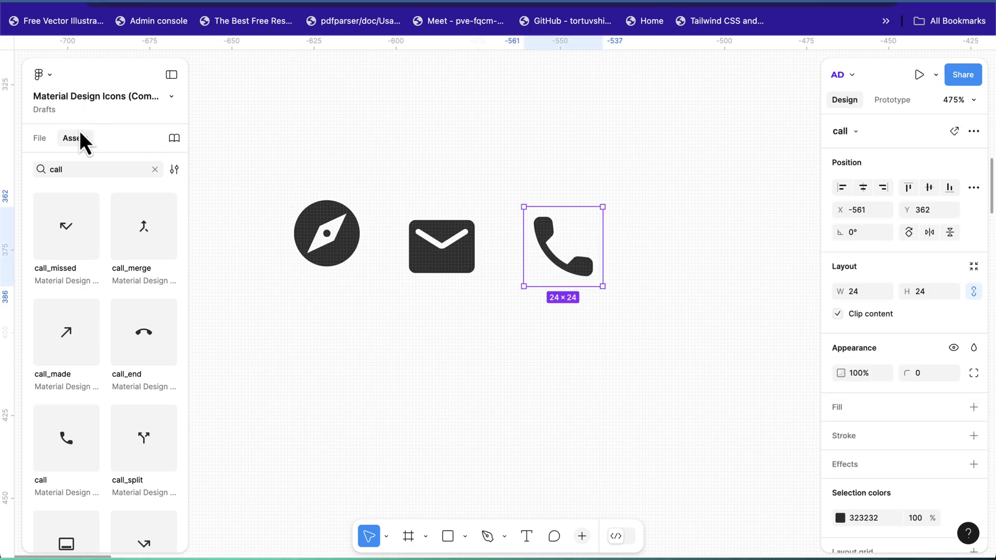
- Search the assets for chat and place the filled chat icon below the explore and mail icons
double_click(86, 167)
text(chat)
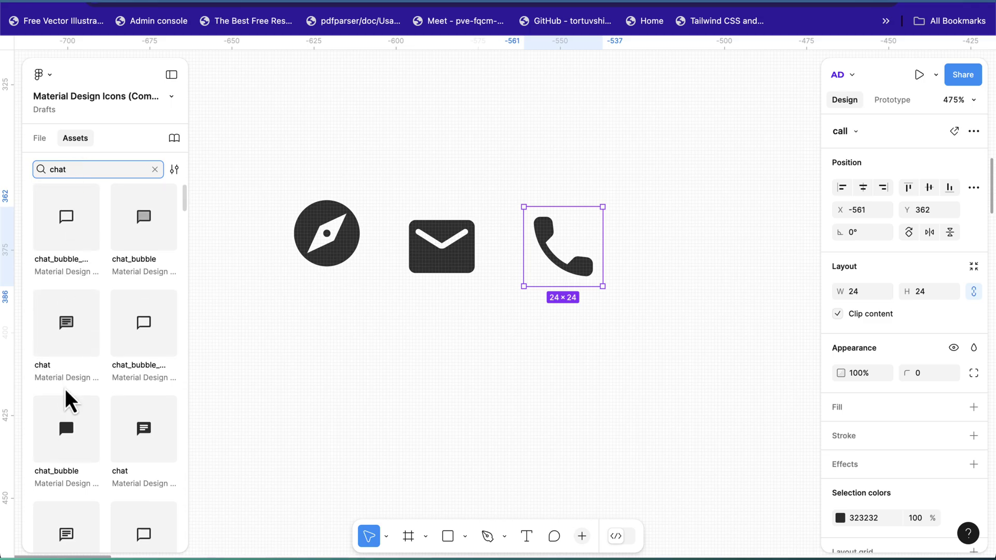
scroll(94, 374, down, 3)
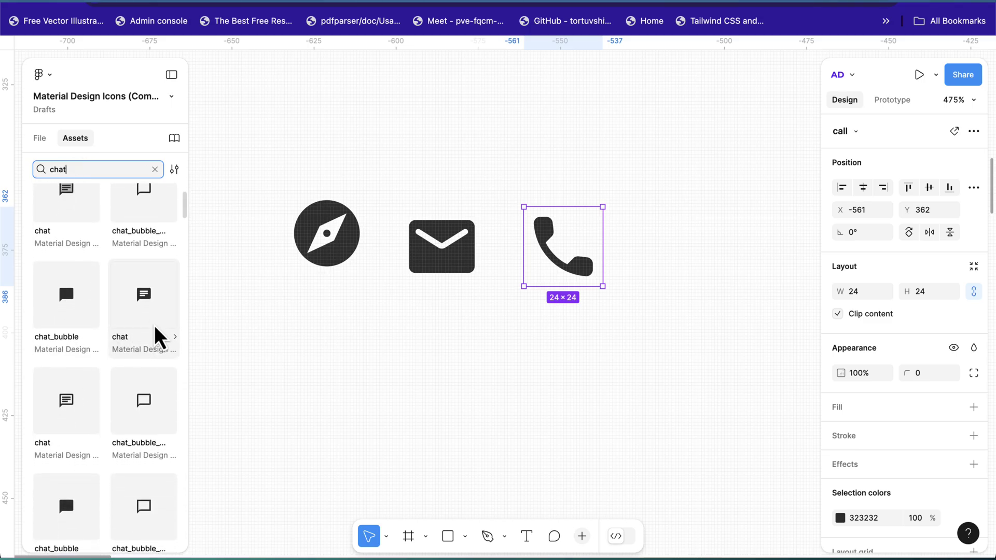
drag(152, 311, 399, 348)
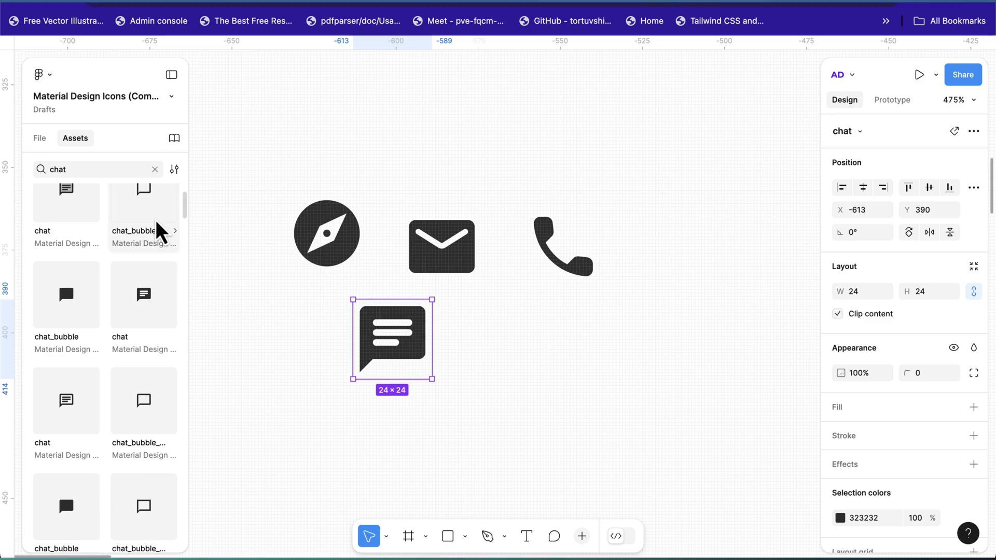
- Search the assets for contact, then for group, and place the filled group icon to the right of the chat icon
double_click(86, 170)
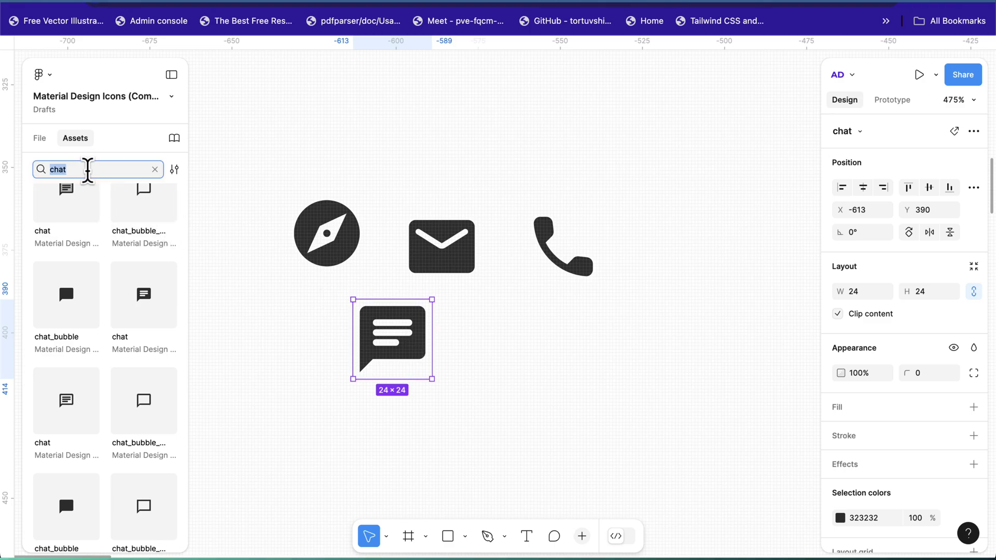
text(contact)
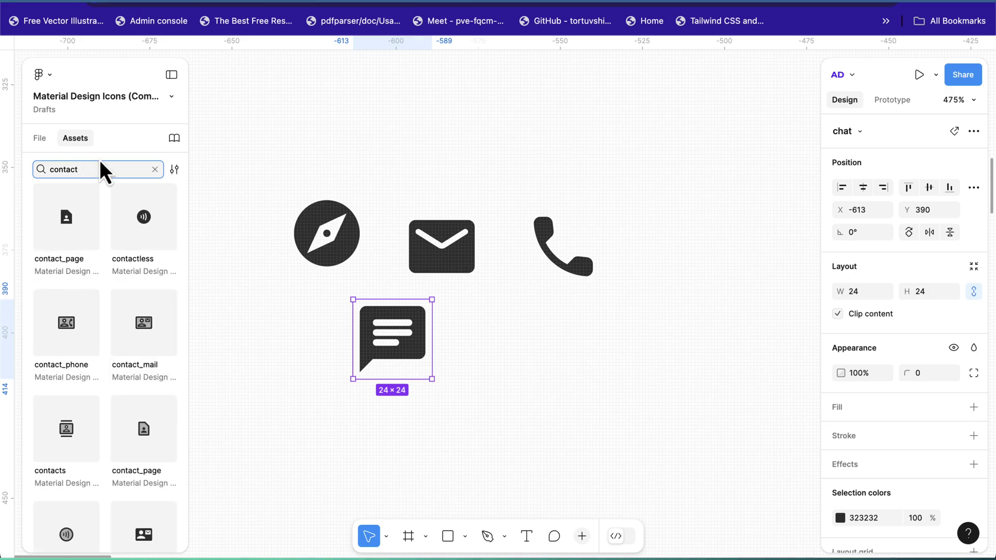
double_click(101, 165)
text(group)
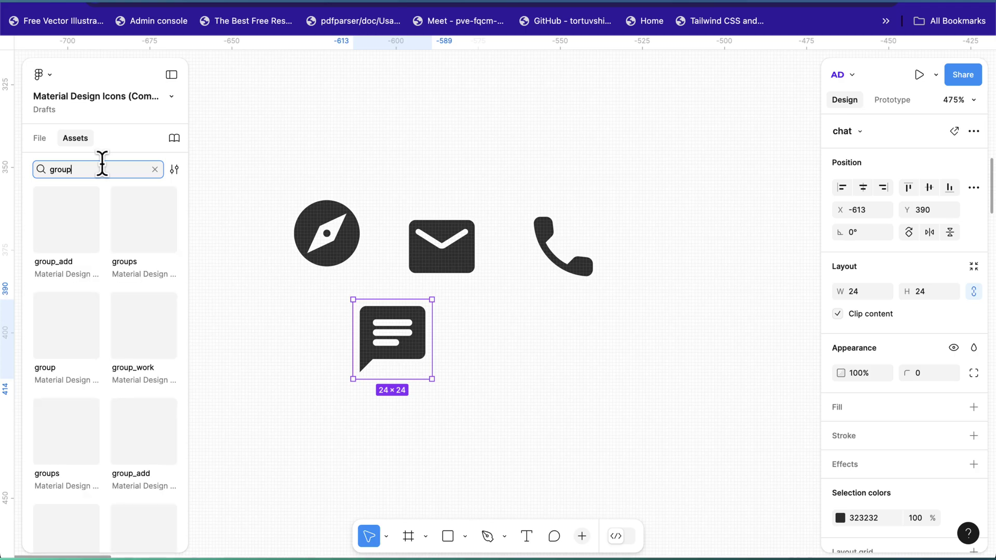
scroll(111, 347, down, 2)
scroll(111, 346, down, 1)
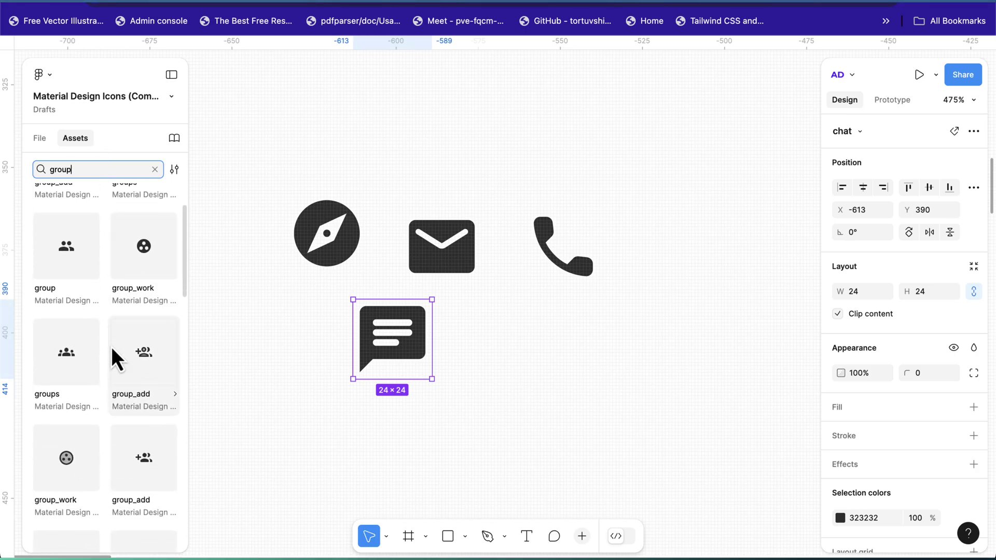
drag(69, 254, 512, 308)
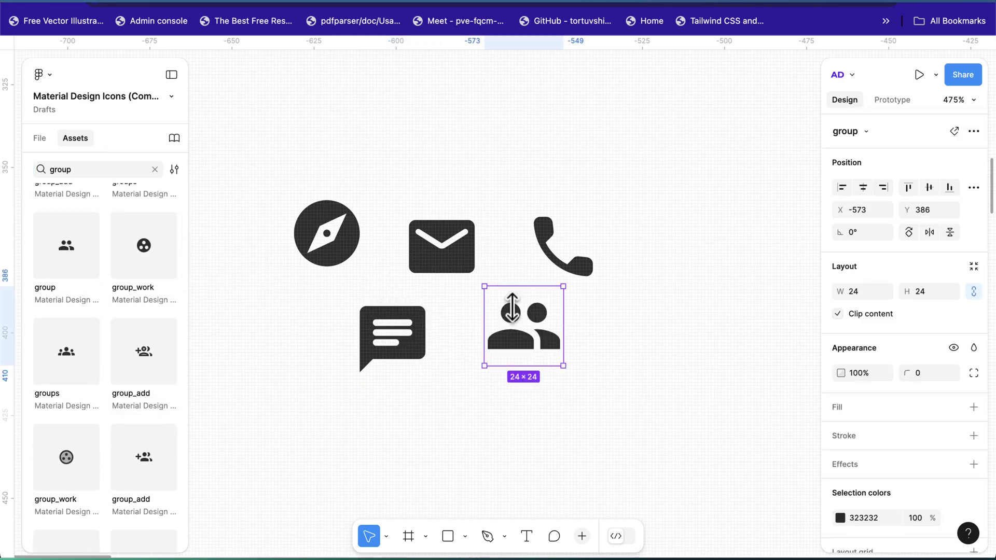
- Search the assets for home, then cut the explore, mail, call, group and chat icons from the canvas
double_click(73, 169)
text(home)
click(338, 212)
shift+click(442, 246)
shift+click(567, 249)
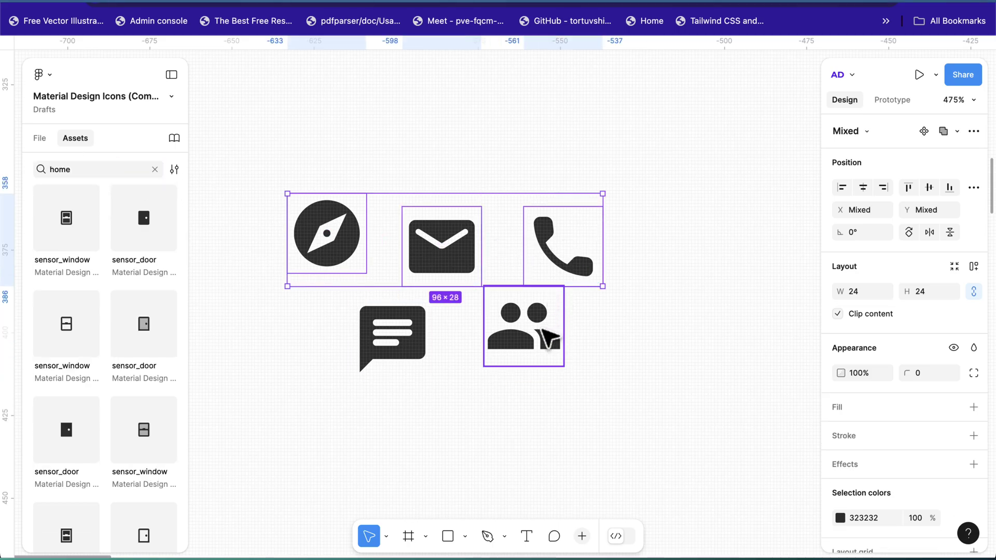
shift+click(547, 334)
shift+click(393, 332)
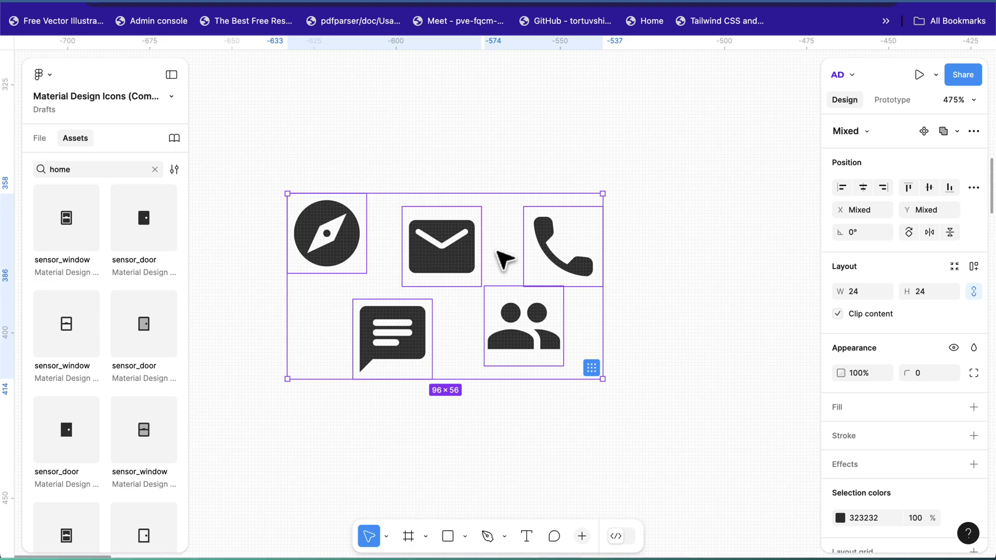
key(Delete)
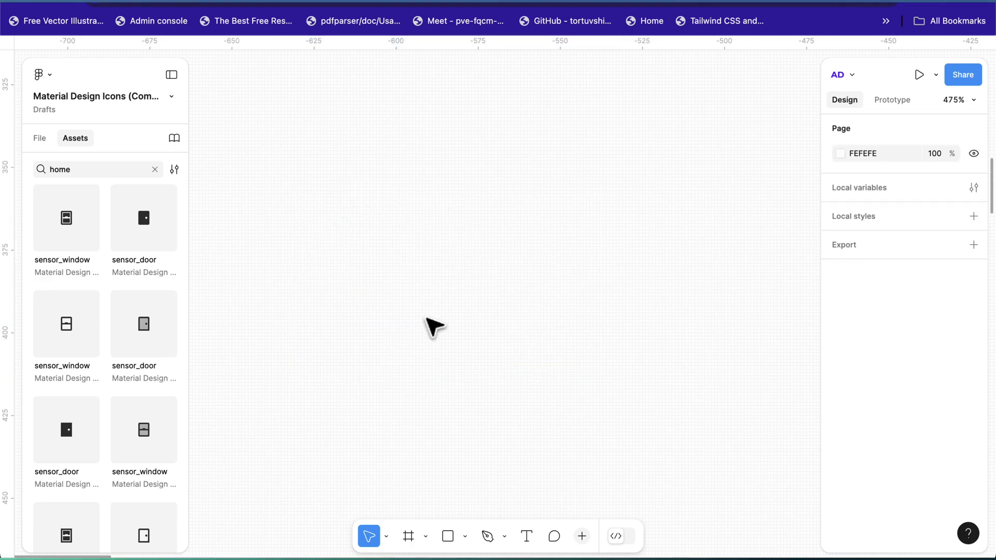
- Return to the drafts overview and create a new design file
click(49, 76)
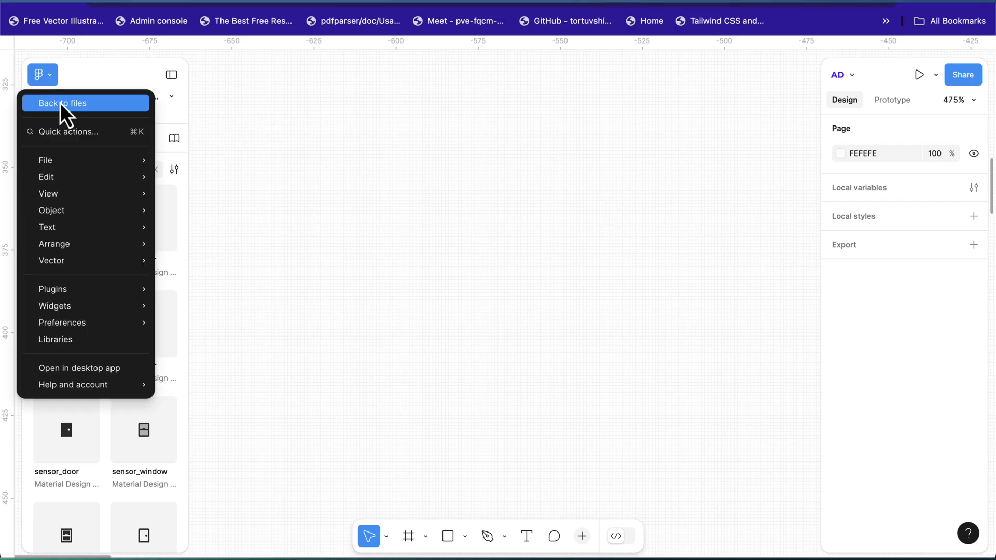
click(60, 102)
click(928, 60)
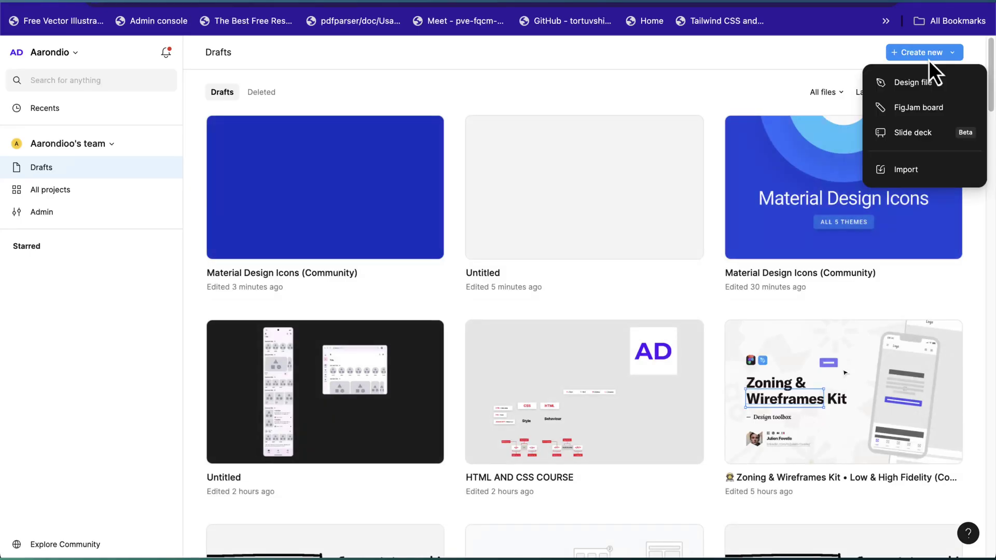
click(911, 82)
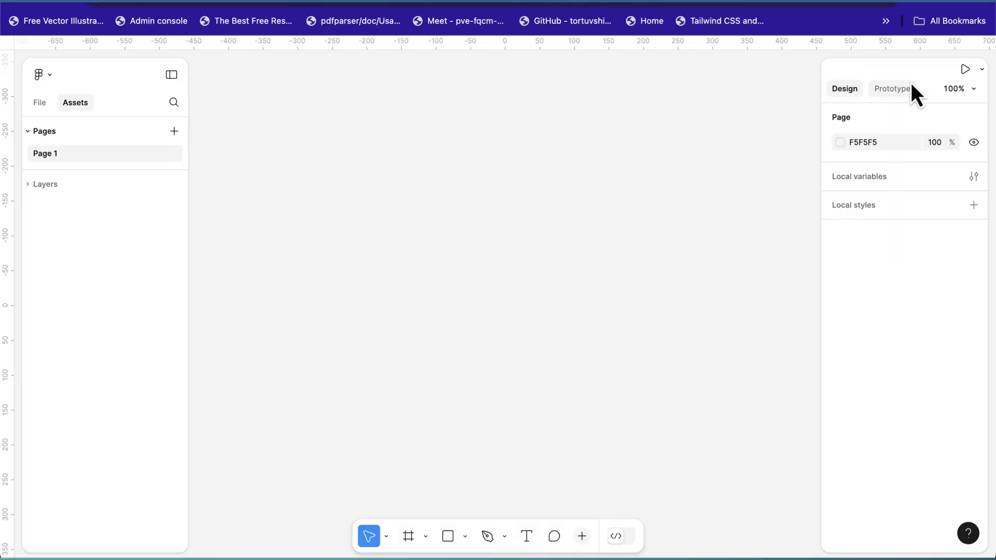
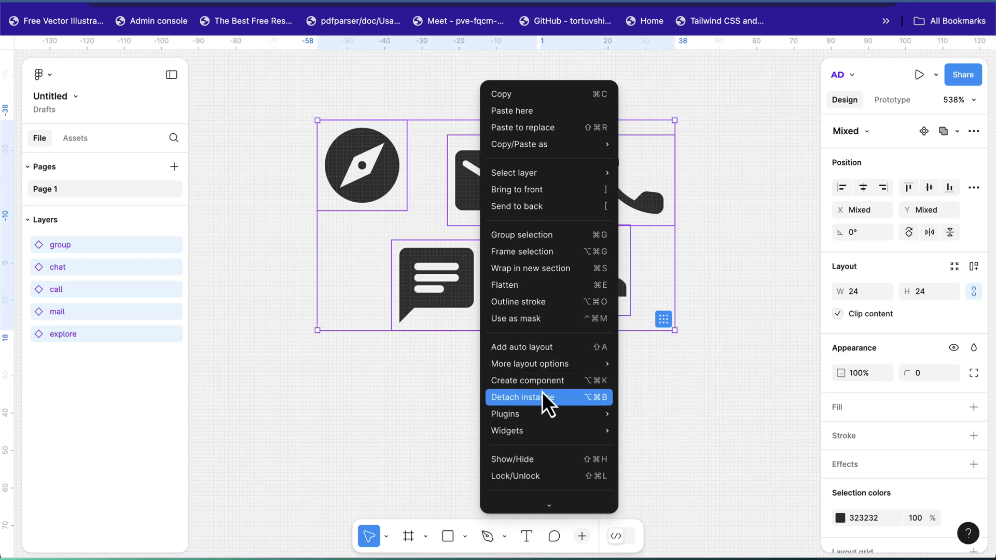
- Detach the five selected icon instances and turn each one into its own component
click(544, 396)
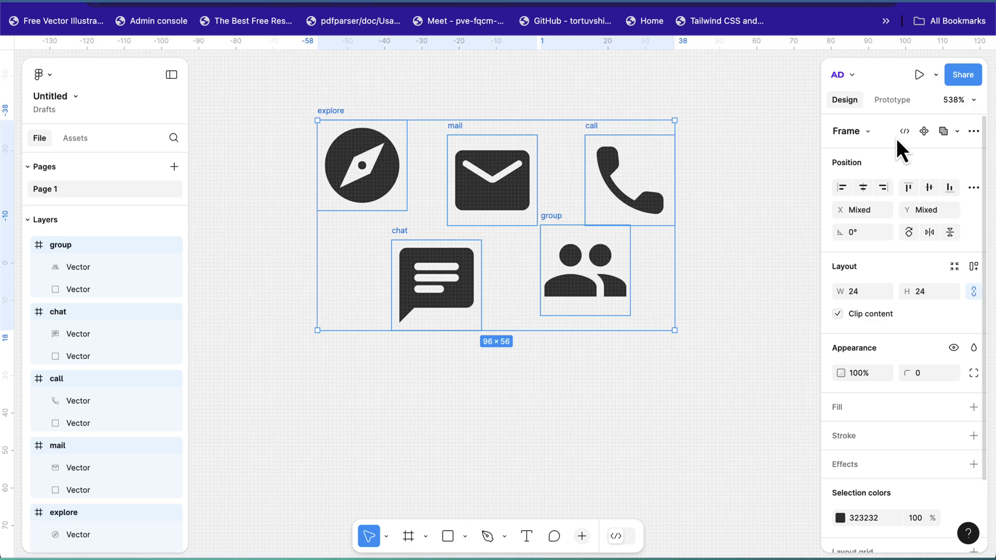
click(974, 132)
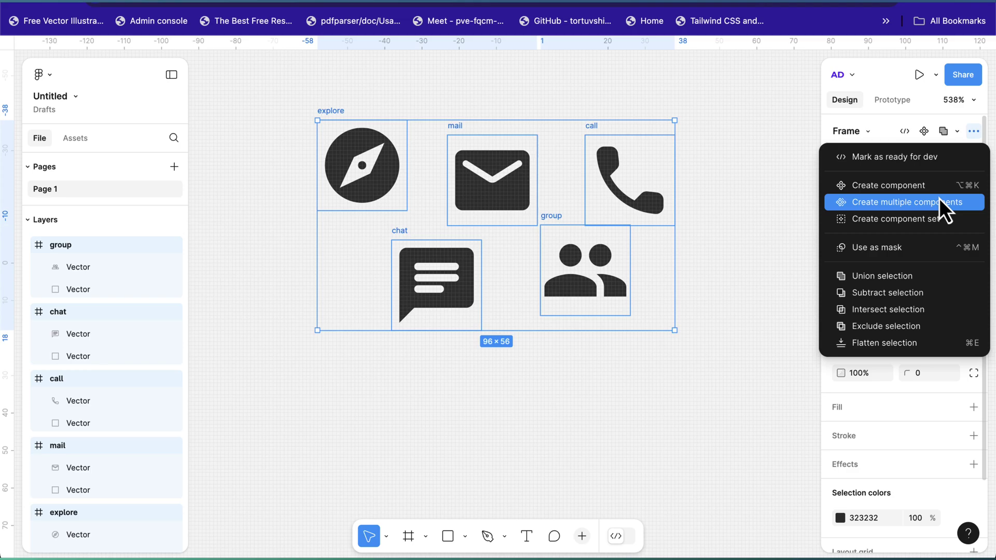
click(889, 204)
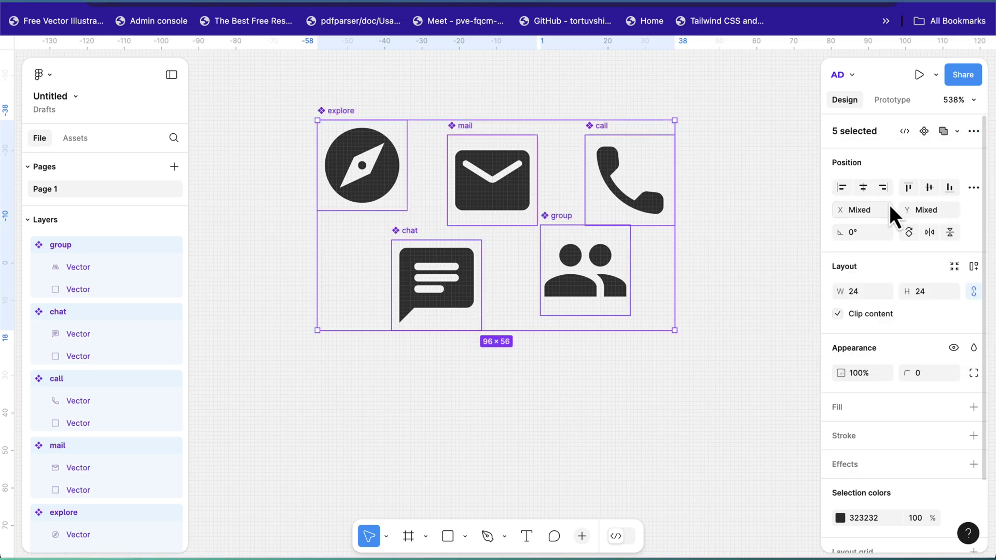
- Arrange the icon components in one row in the order explore, chat, mail, call, group
click(700, 217)
drag(337, 113, 258, 133)
drag(401, 229, 366, 143)
drag(569, 222, 723, 136)
scroll(723, 136, down, 2)
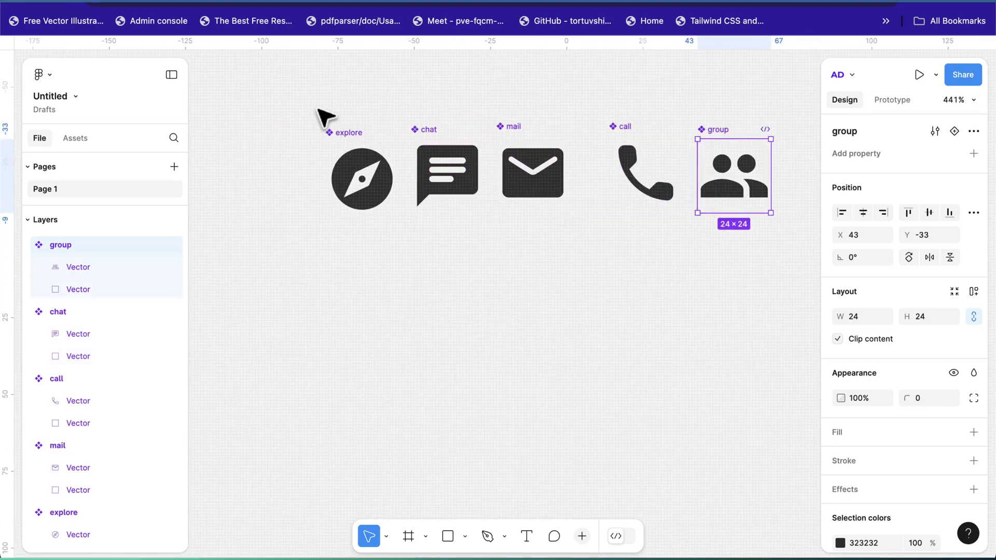
- Wrap the five icon components in a horizontal auto layout with centred alignment and a gap of 24
drag(309, 107, 778, 241)
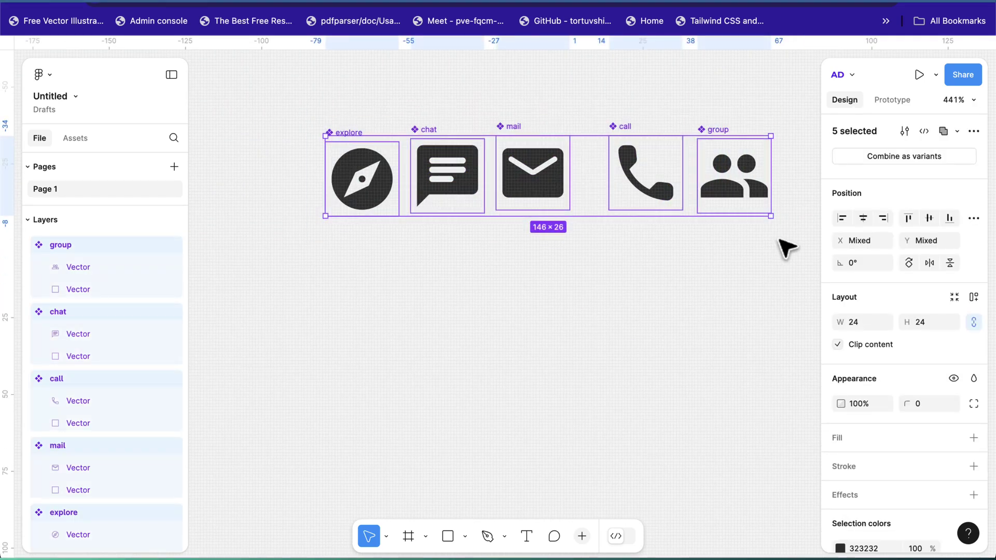
key(shift+a)
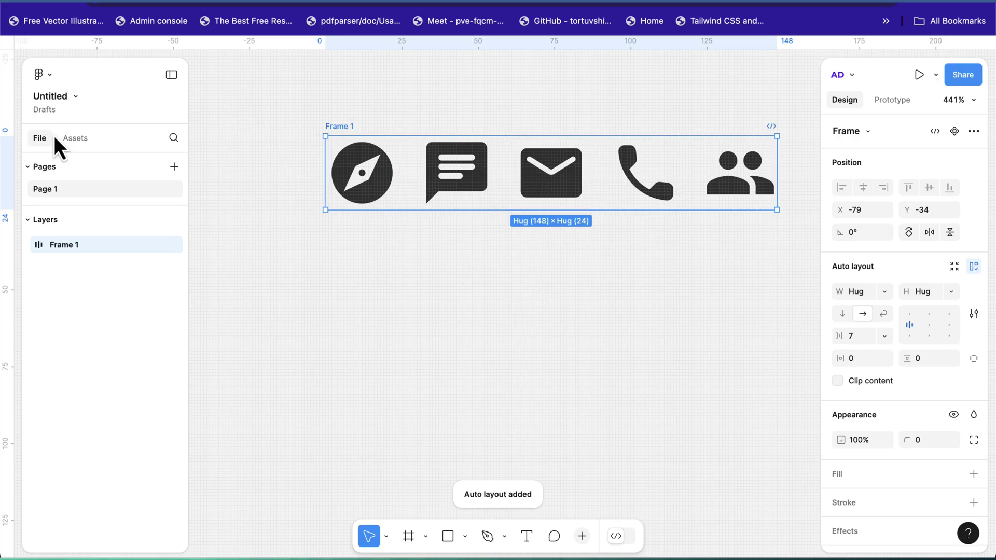
click(72, 138)
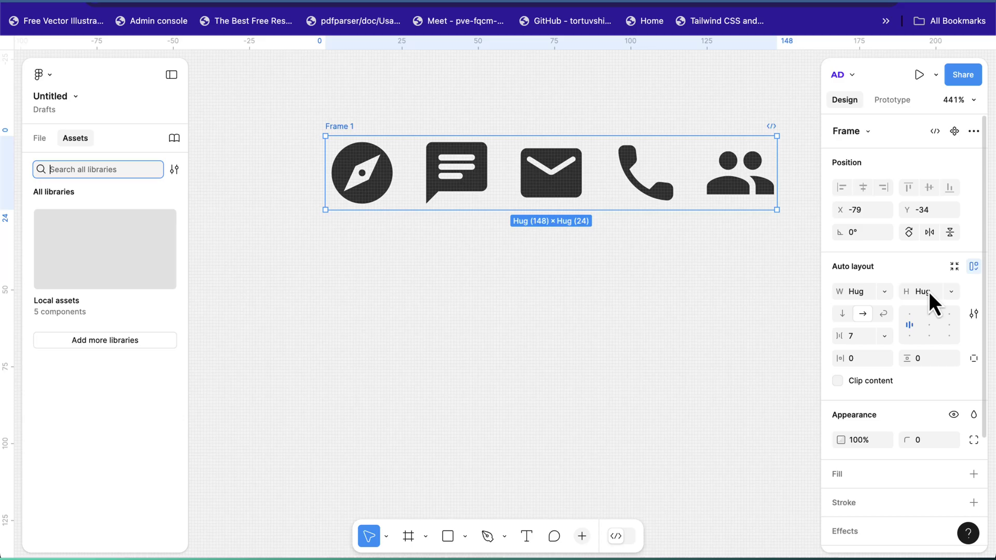
click(929, 324)
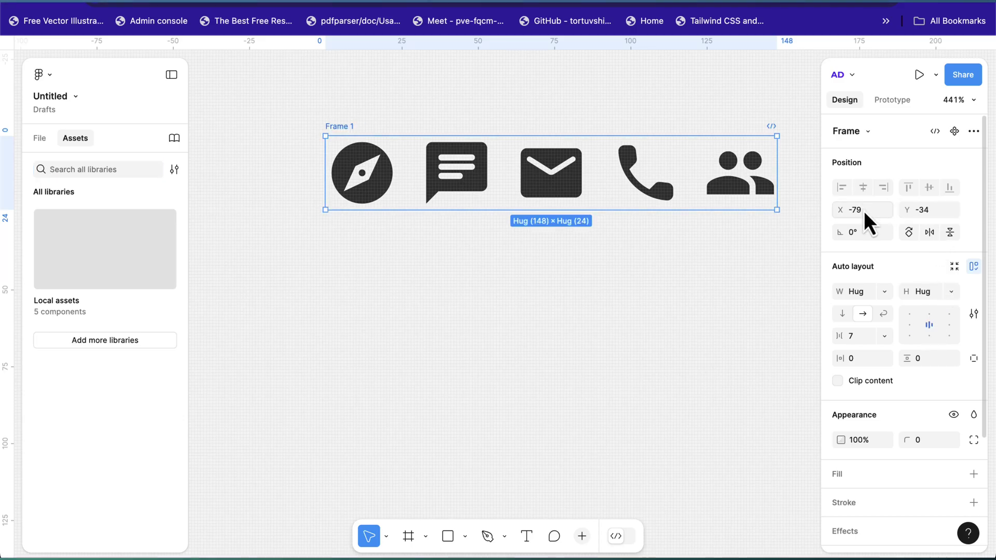
click(865, 336)
text(2)
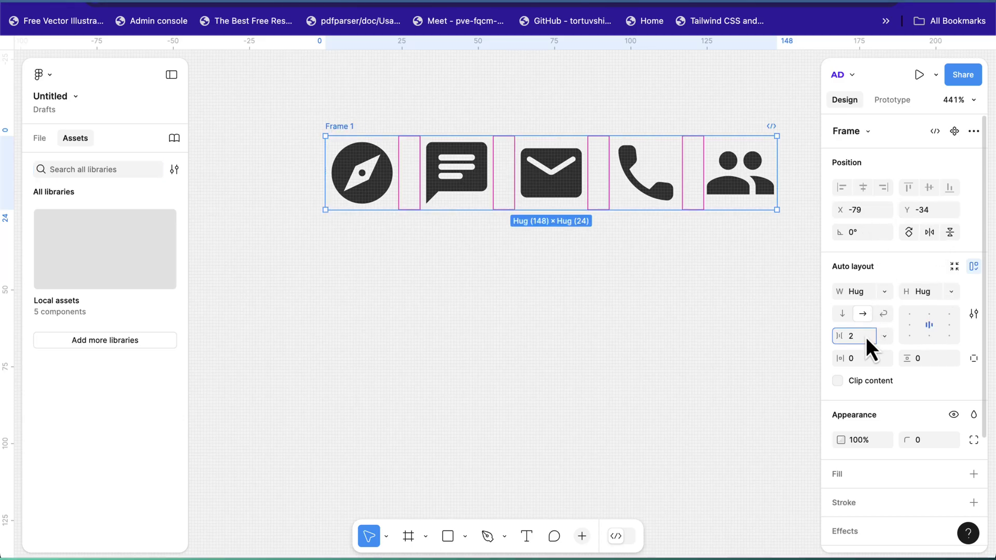
text(4)
key(Return)
- Rename the auto layout frame around the icons to Icons
scroll(651, 340, down, 5)
scroll(680, 301, right, 3)
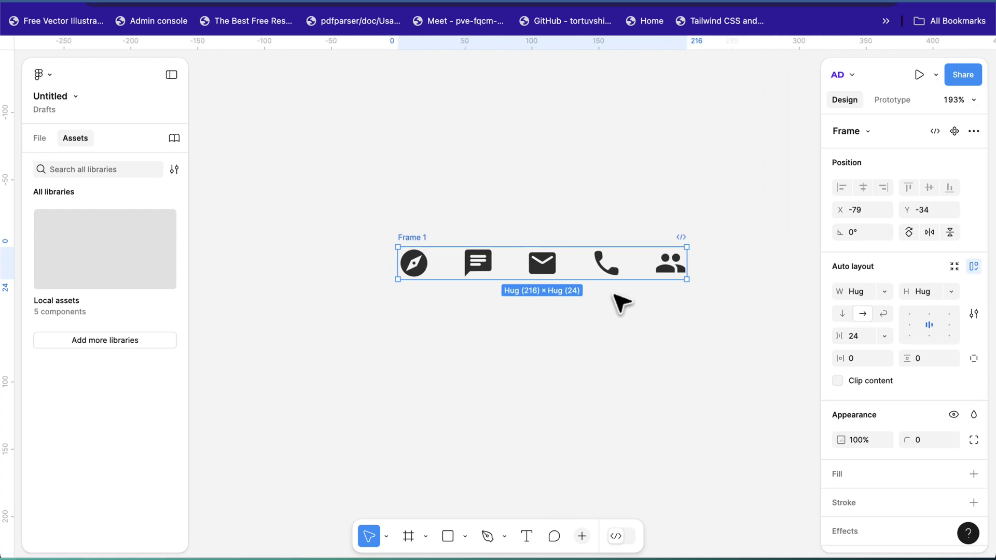
text(Icons)
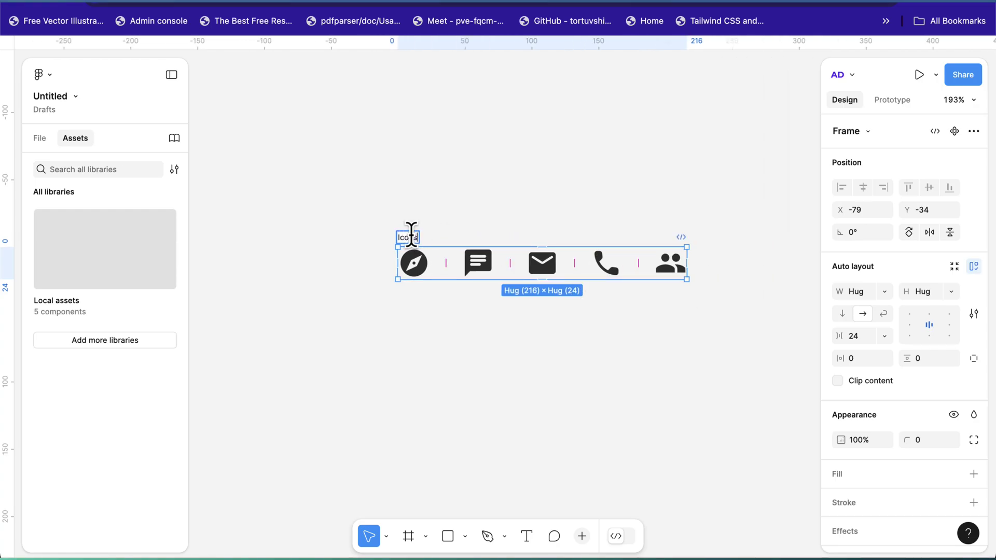
key(Return)
- Place an instance of the explore component from the local assets below the Icons frame
scroll(505, 299, up, 3)
scroll(518, 310, up, 2)
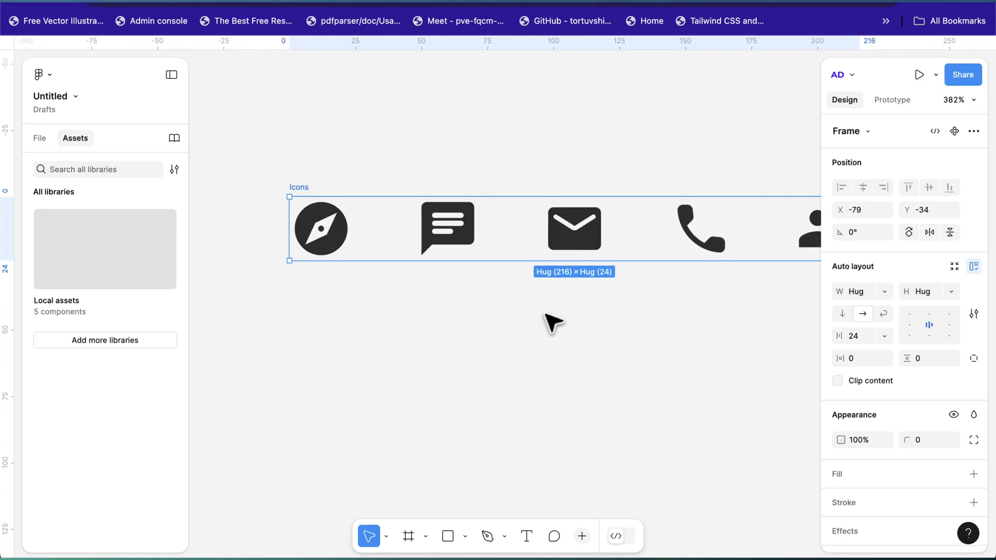
scroll(545, 322, down, 1)
scroll(659, 325, down, 1)
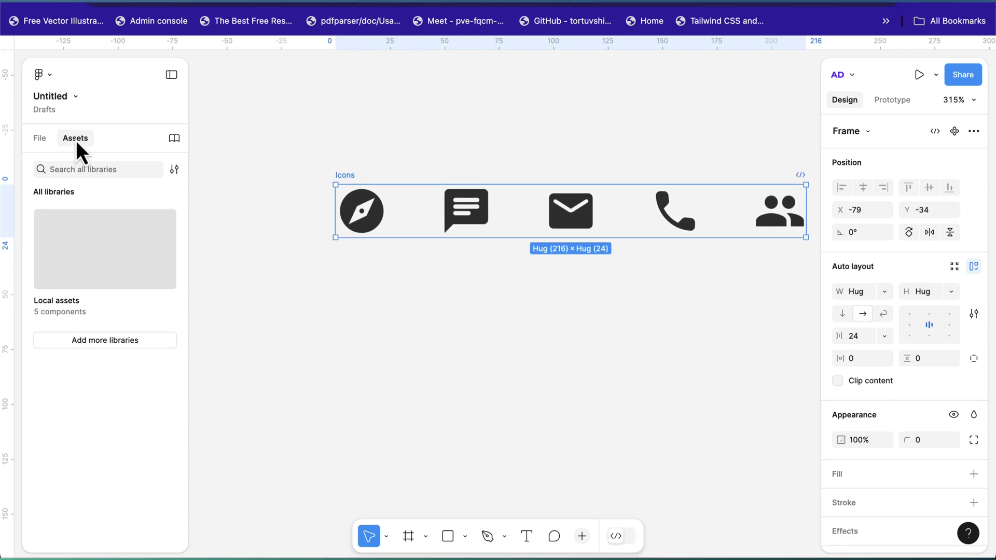
click(98, 265)
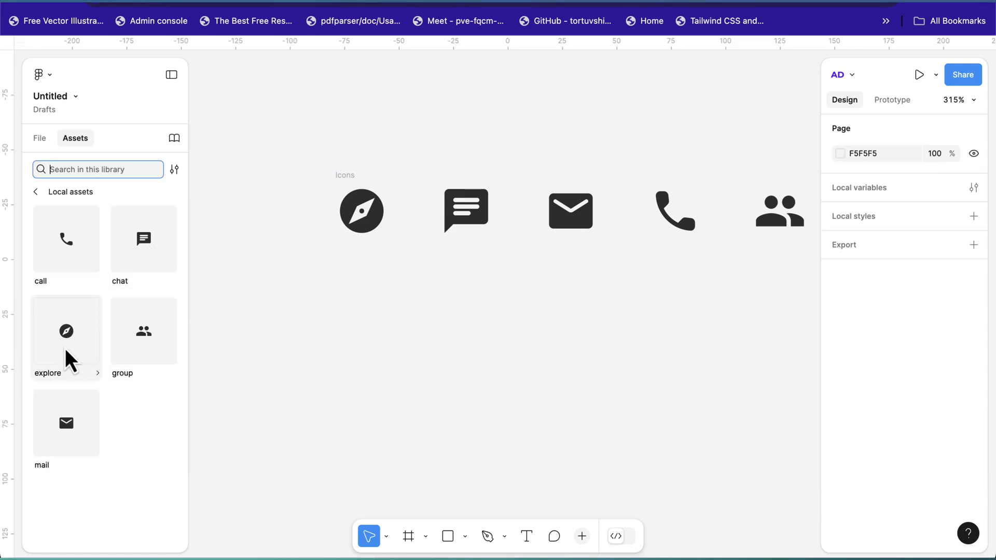
drag(65, 351, 454, 322)
scroll(454, 323, up, 5)
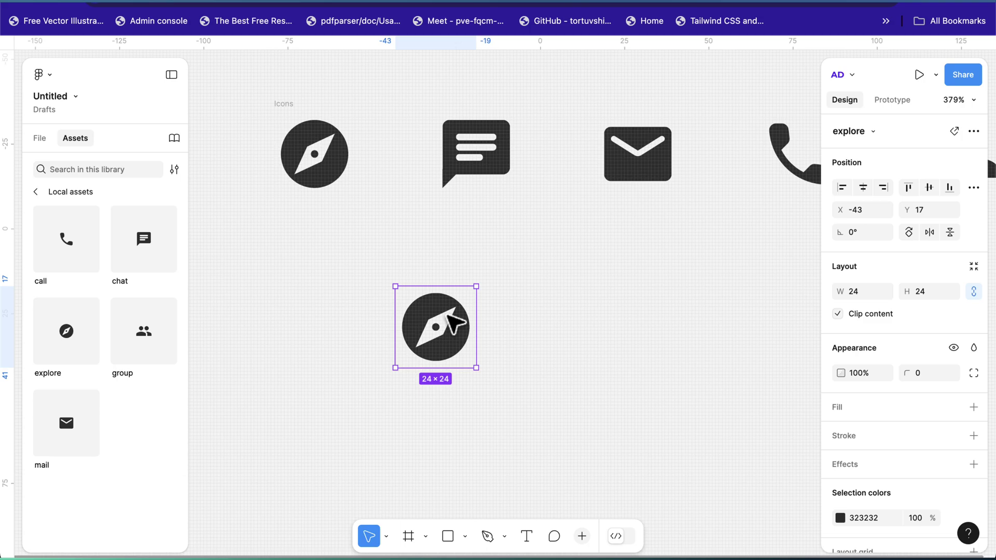
scroll(467, 284, down, 1)
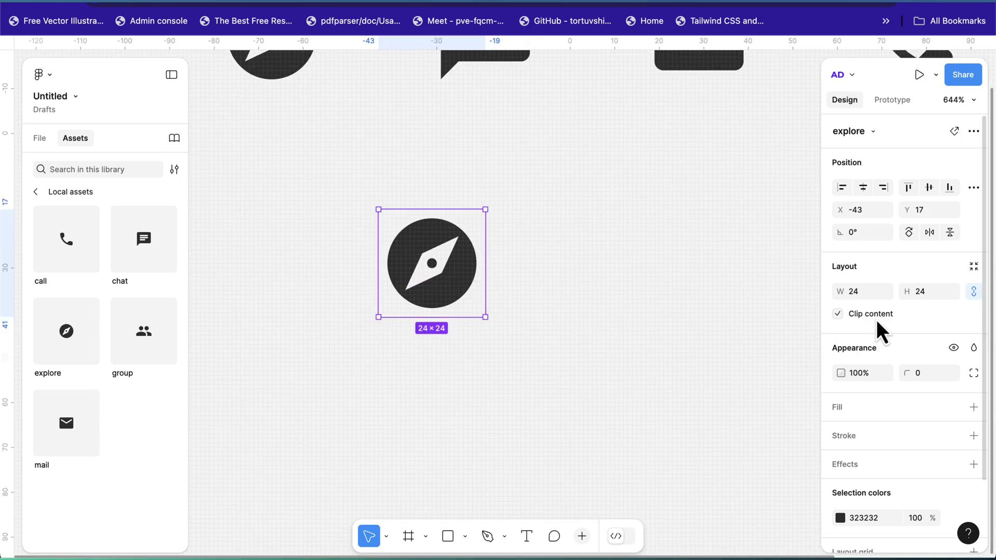
- Inspect the chat, mail, call and group main components in the Icons frame and the explore instance below
scroll(412, 147, down, 5)
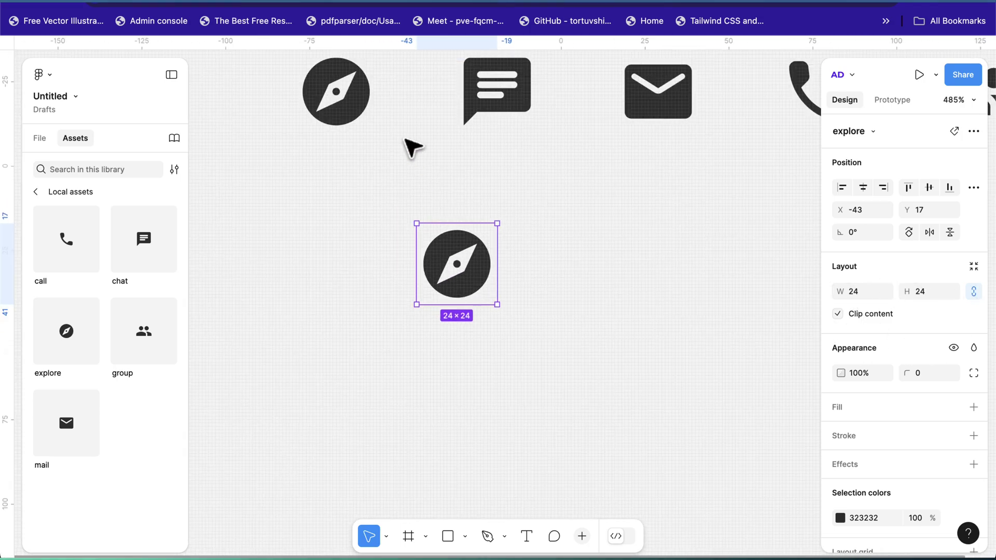
click(371, 127)
click(456, 110)
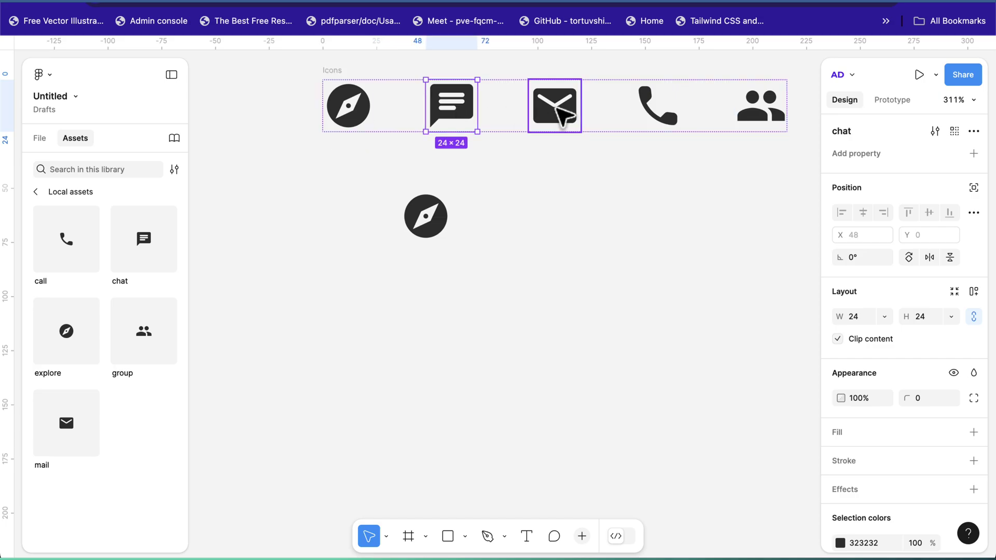
click(553, 110)
click(667, 120)
click(761, 111)
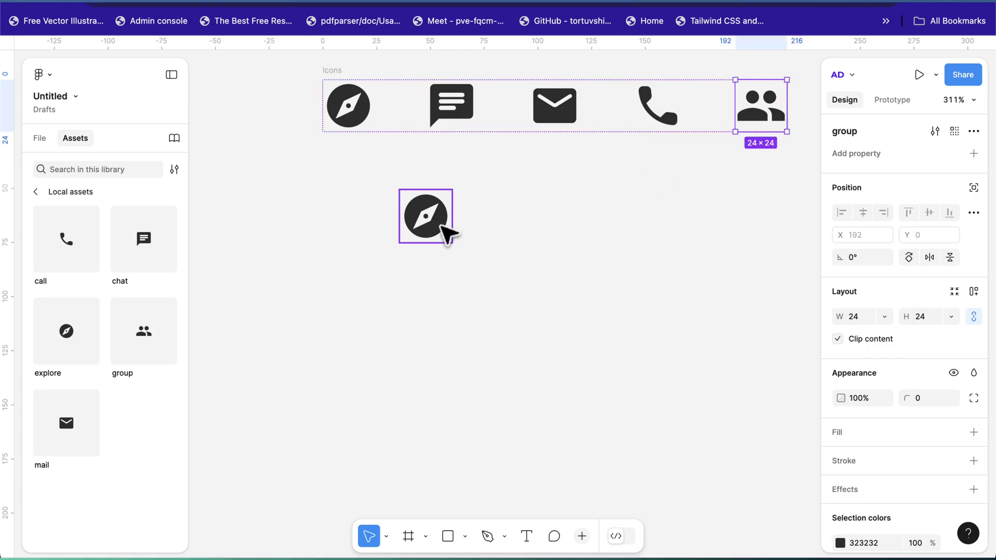
scroll(444, 238, up, 3)
scroll(411, 270, up, 2)
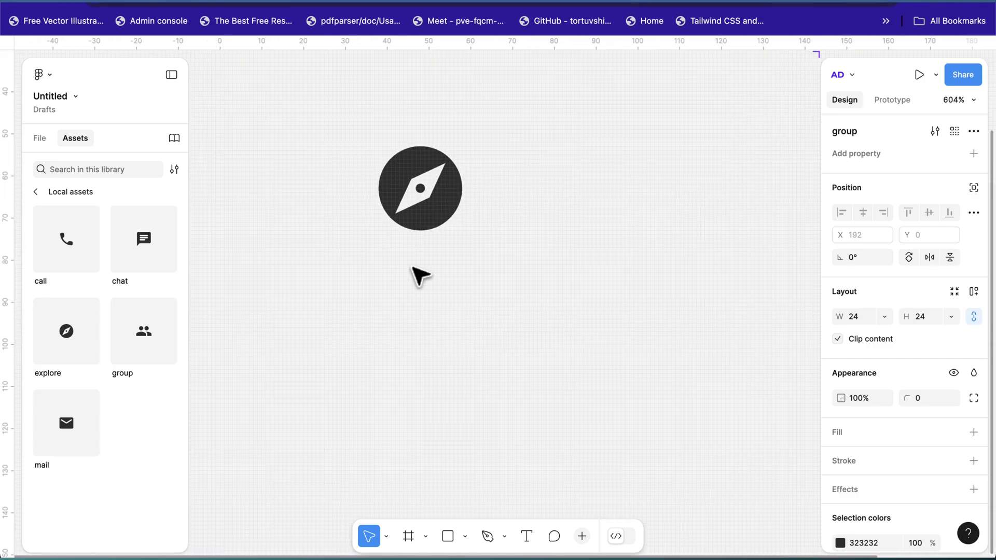
- Add a text layer reading "Label" and place it directly beneath the explore icon instance
key(t)
click(404, 264)
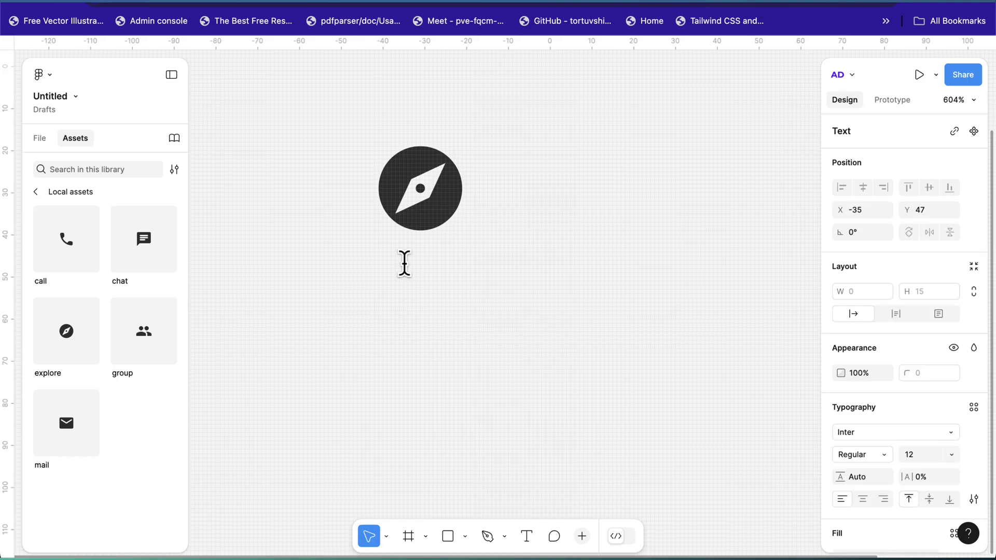
text(Label)
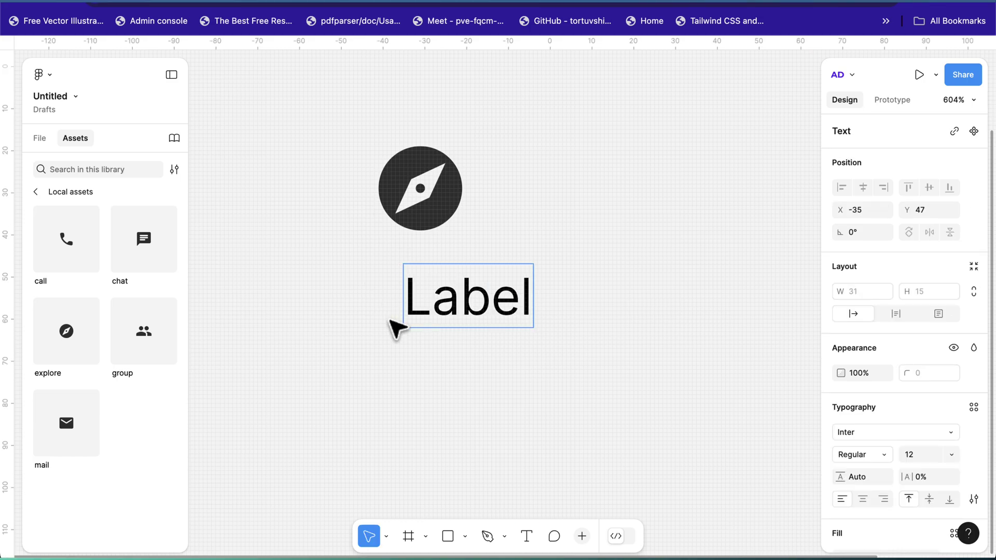
key(Escape)
drag(488, 300, 449, 283)
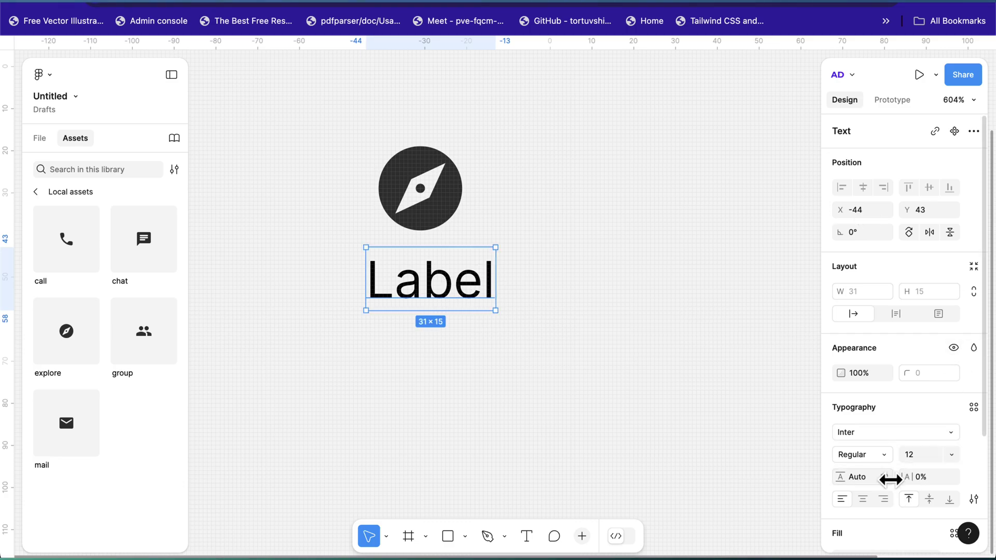
- Set the Label text's font to Roboto and its fill colour to 4E4E4E
click(871, 436)
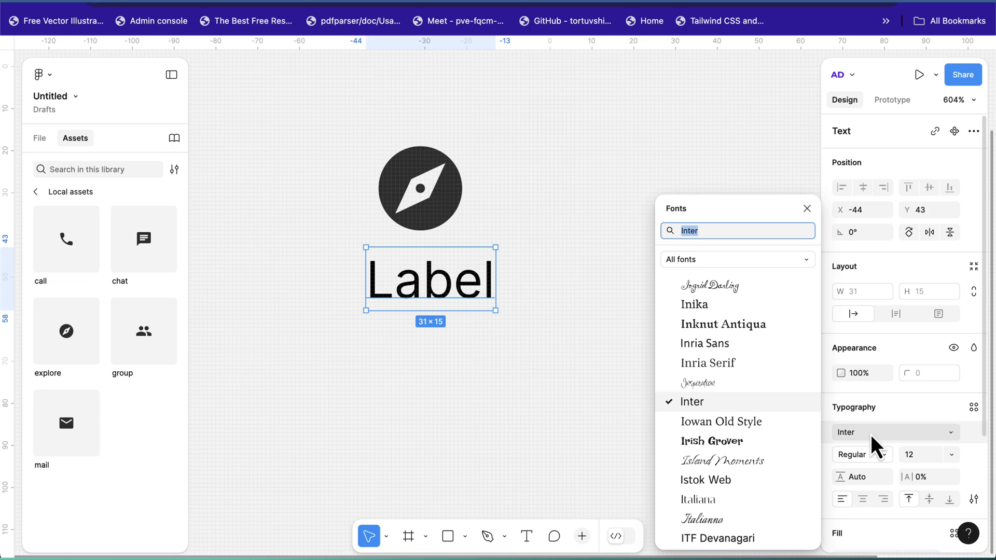
text(robo)
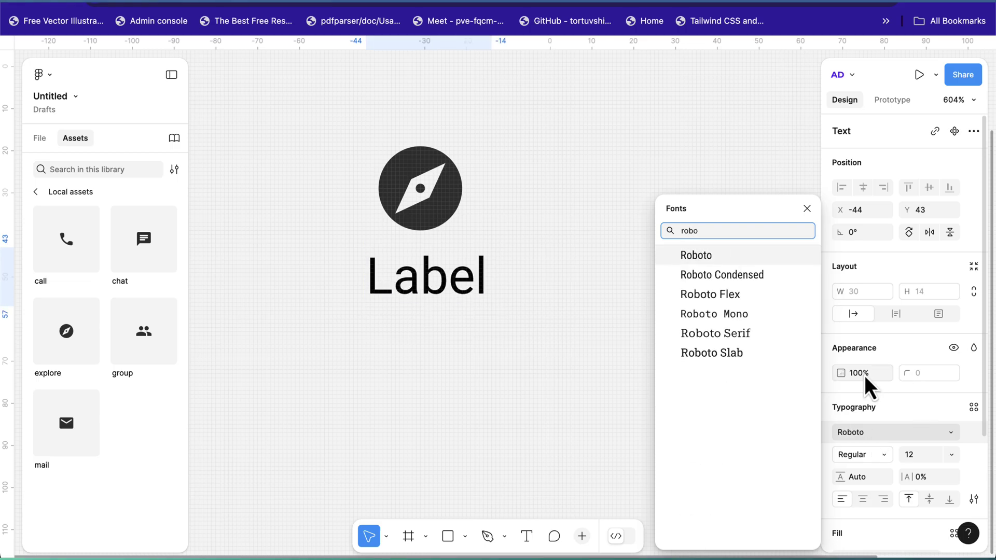
click(695, 259)
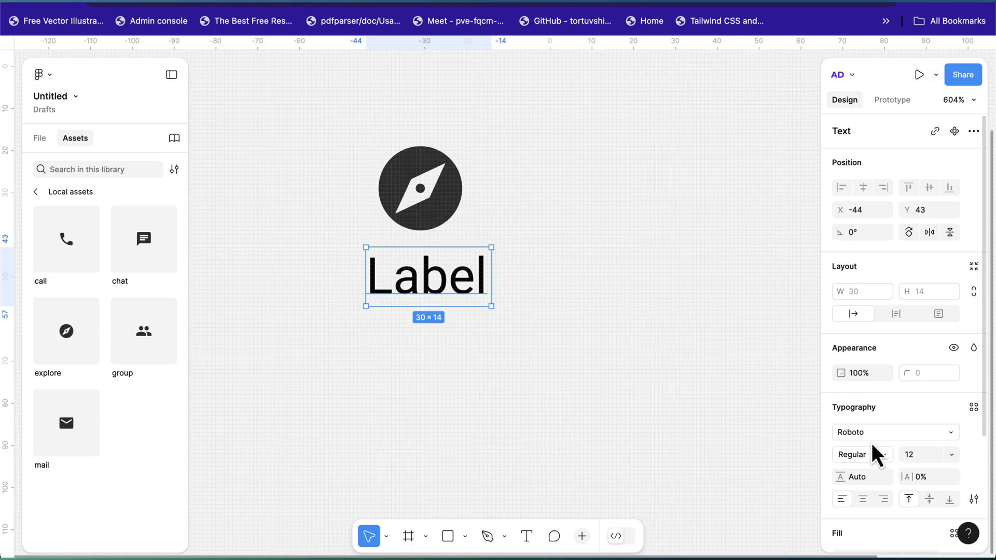
scroll(873, 452, down, 3)
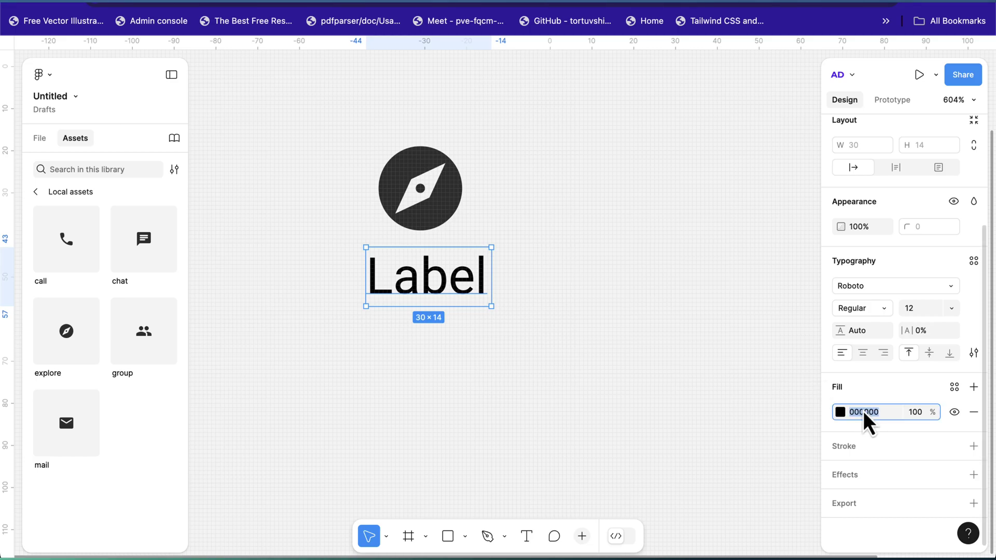
text(4e4)
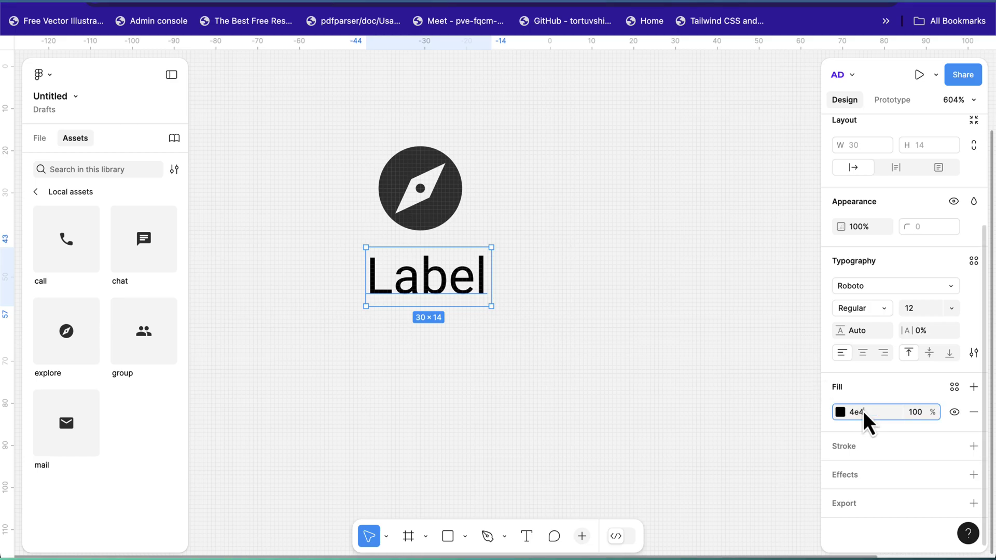
text(e4e)
key(Return)
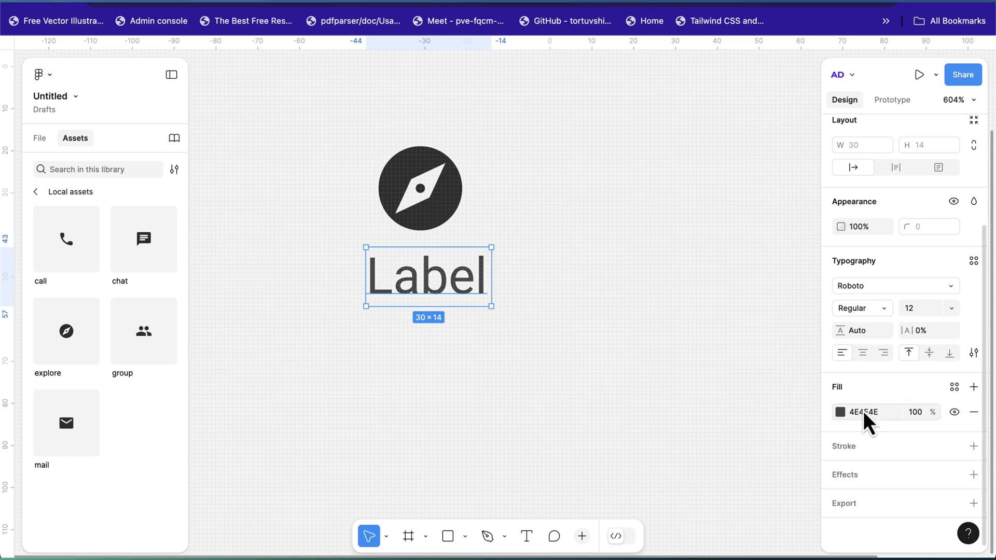
- Change the explore icon instance's colour to 4E4E4E
click(446, 198)
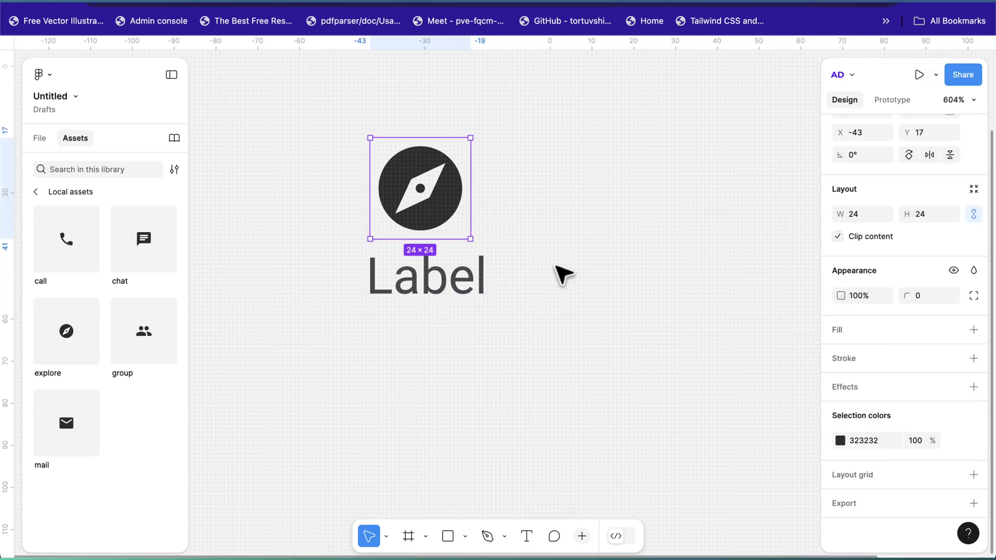
click(864, 442)
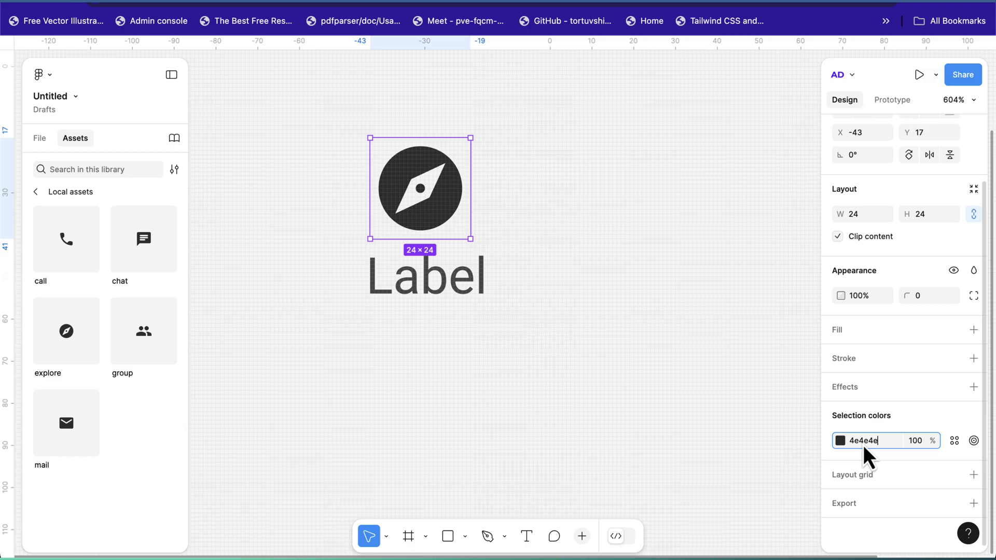
text(4e4e4e)
key(Return)
click(519, 388)
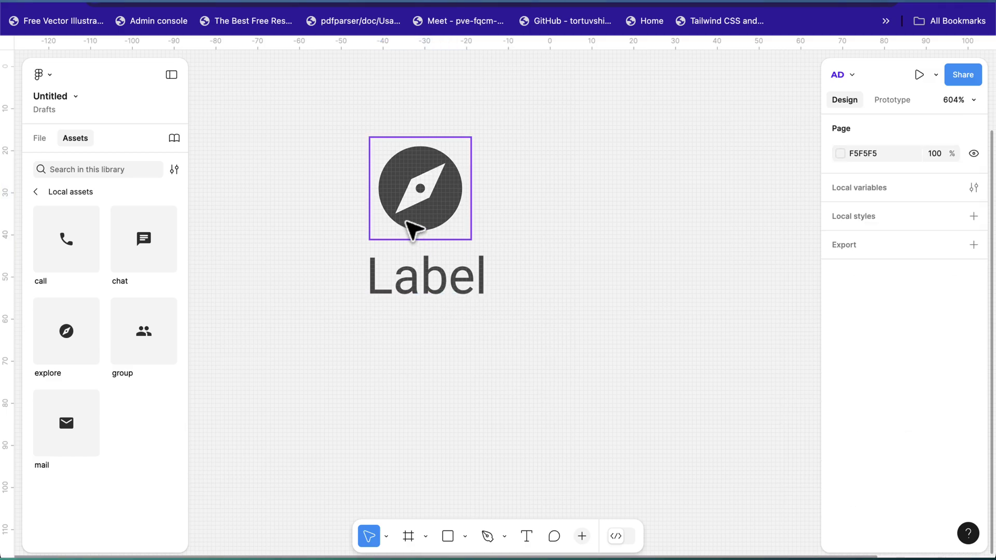
- Move the Label text so it is centred under the explore icon and centre-align its text
scroll(412, 228, left, 3)
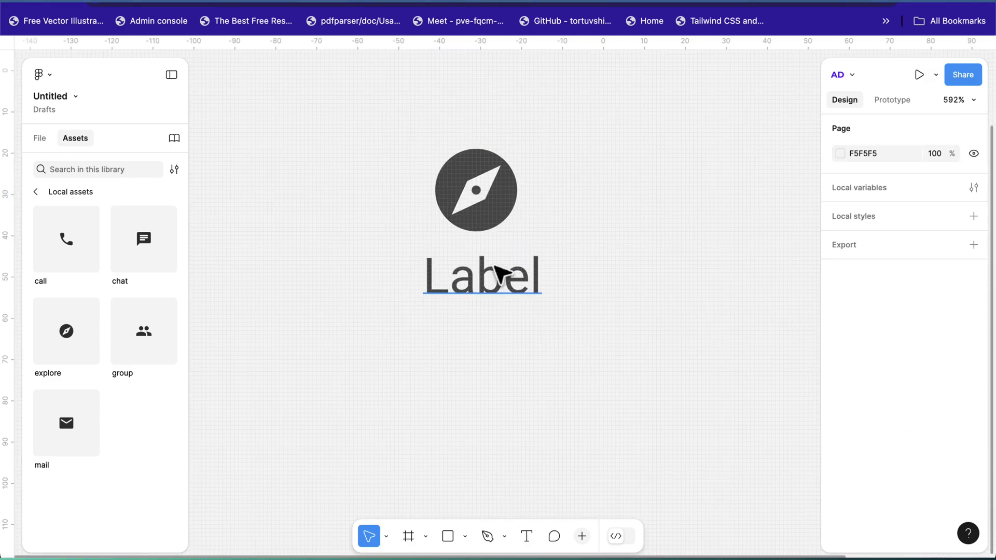
drag(499, 275, 492, 270)
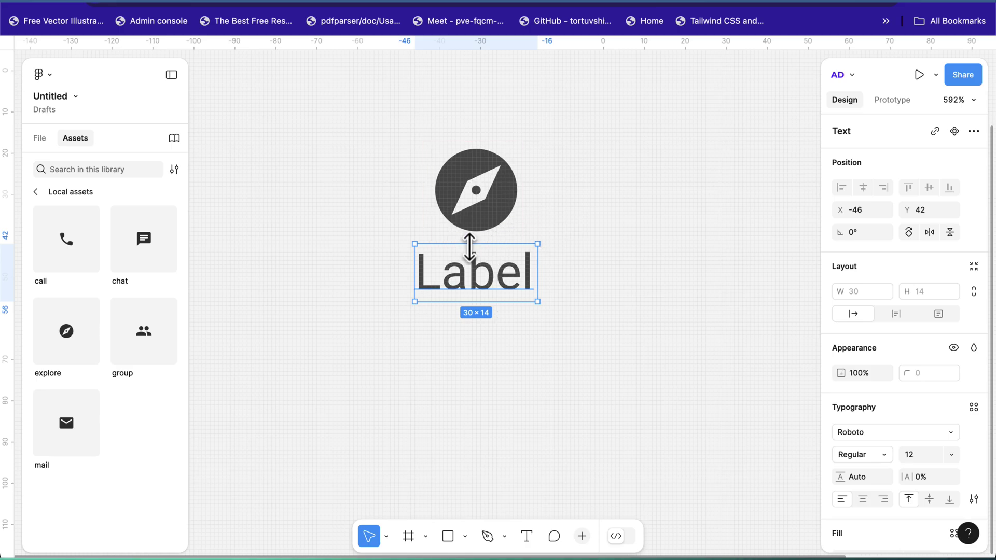
scroll(853, 333, down, 3)
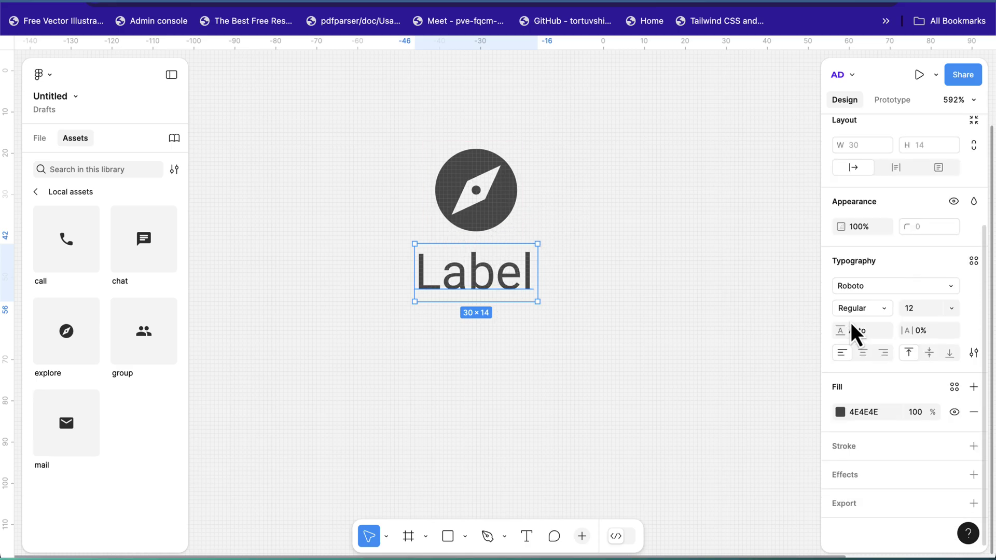
click(862, 354)
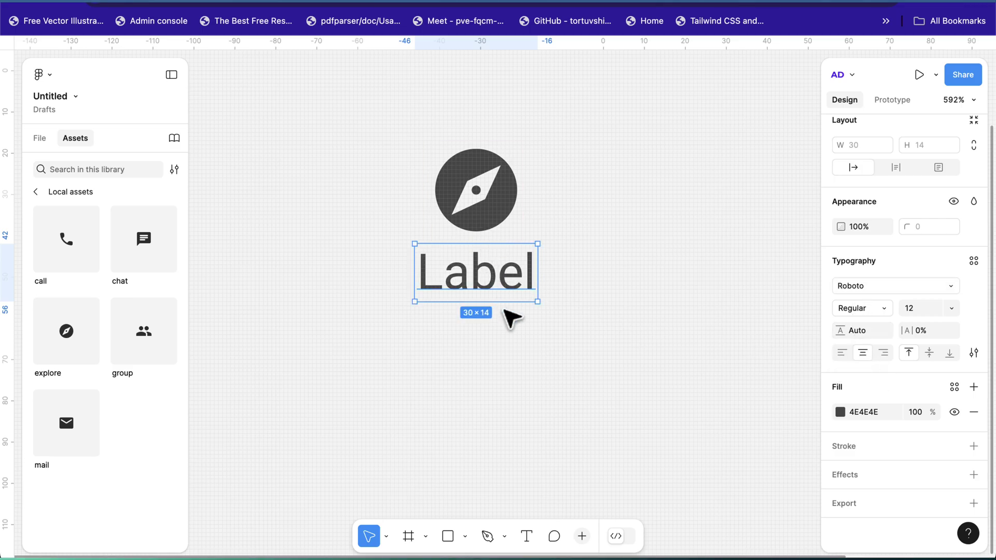
- Wrap the explore icon and the Label text in a vertical auto layout with a gap of 0
shift+click(490, 200)
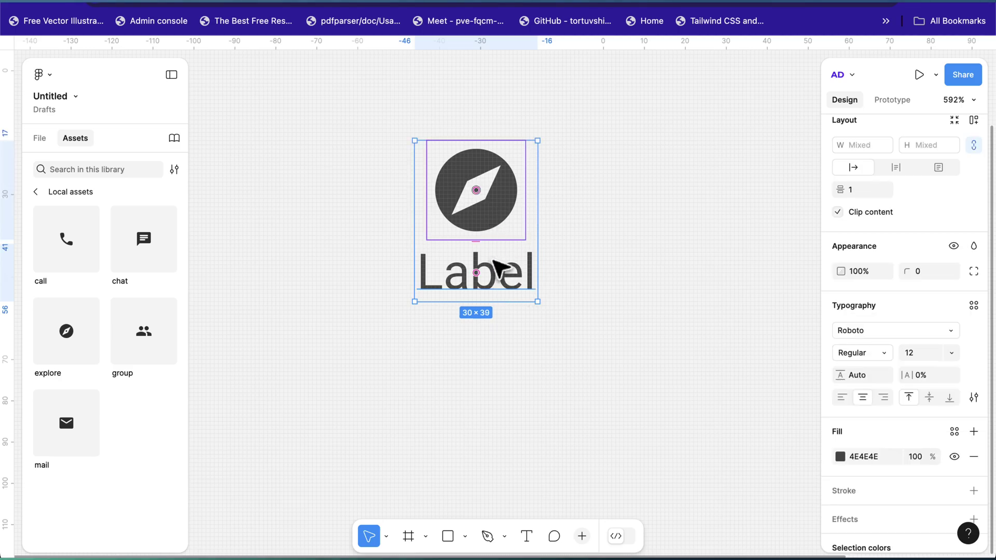
key(shift+a)
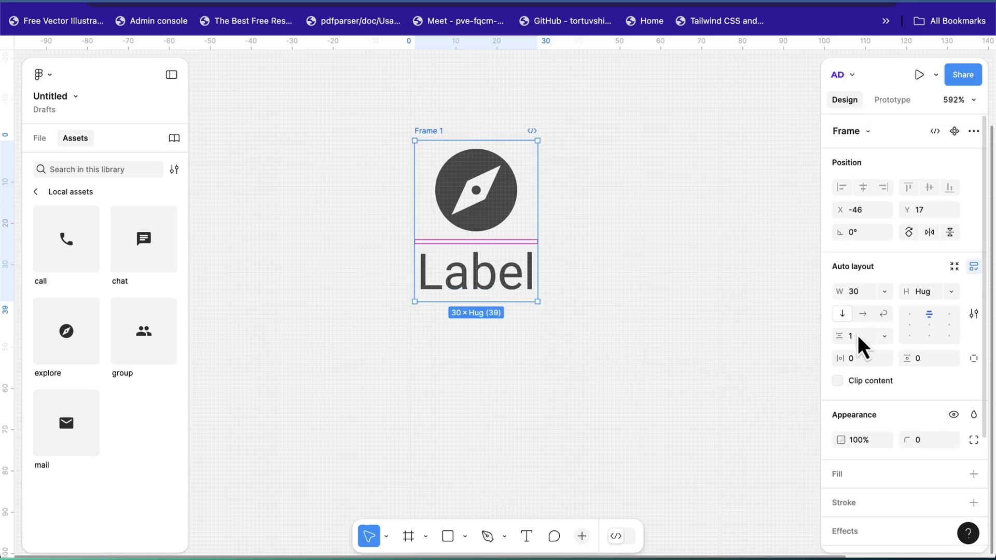
click(857, 337)
text(0)
key(Return)
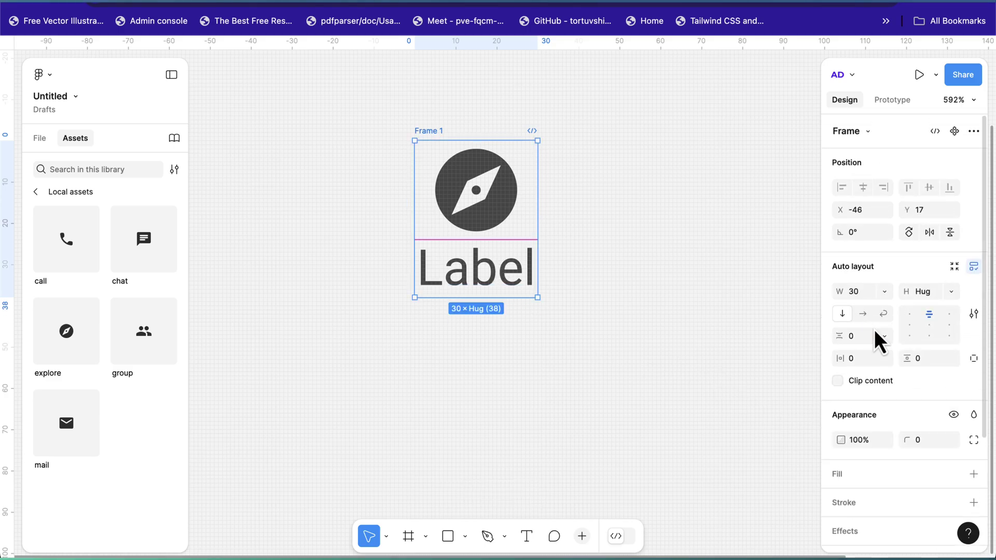
click(453, 223)
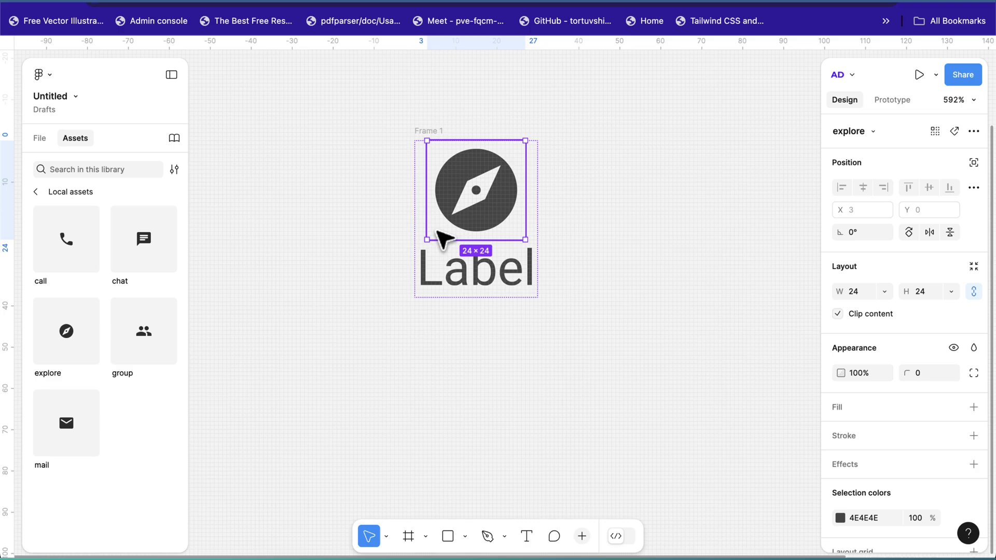
click(484, 279)
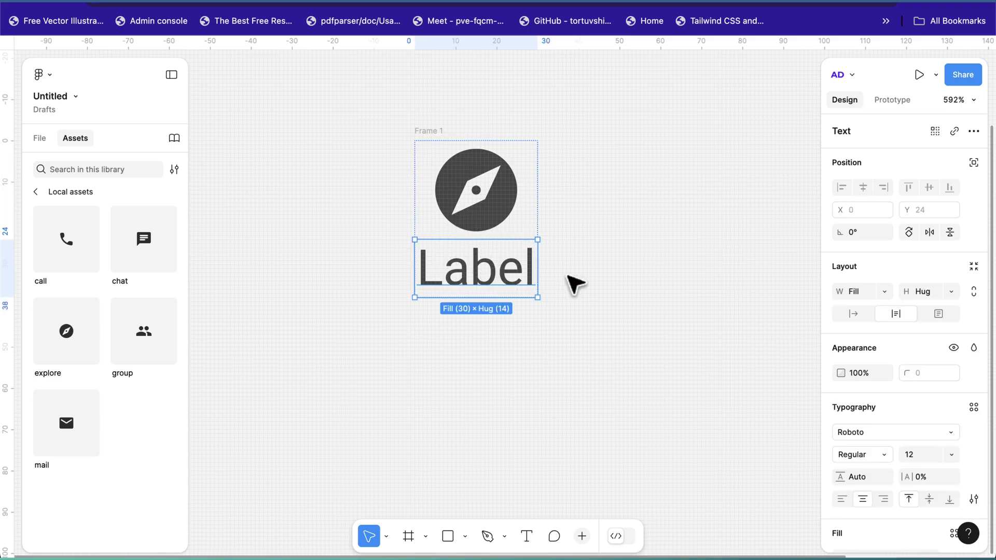
- Rename the auto layout frame around the icon and label to Menu item and turn it into a component
click(430, 132)
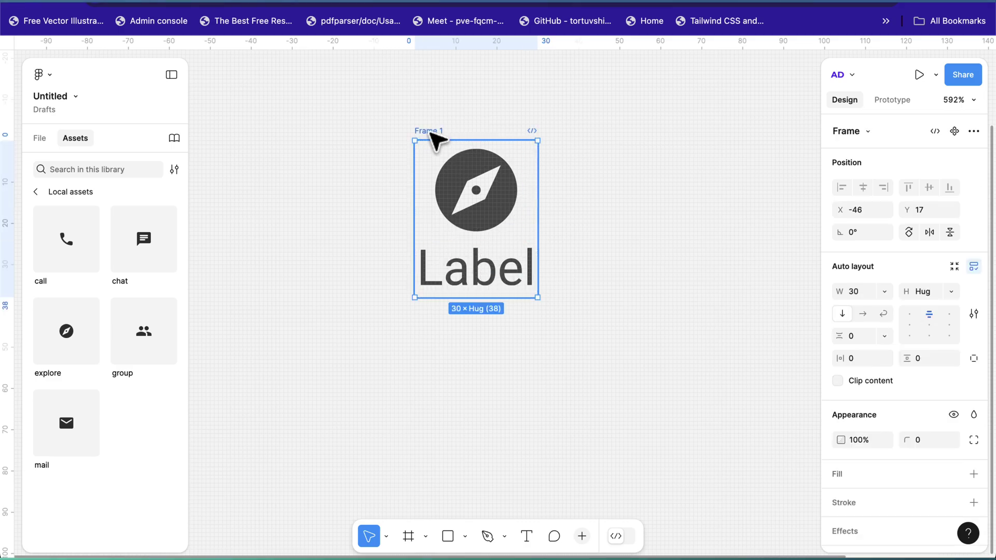
double_click(430, 130)
text(Me)
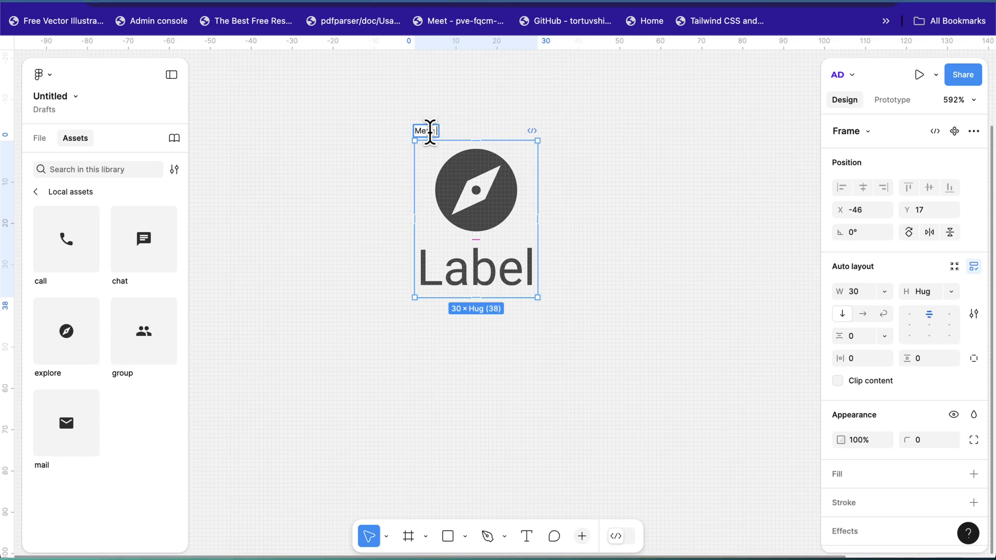
text(nu item)
key(Return)
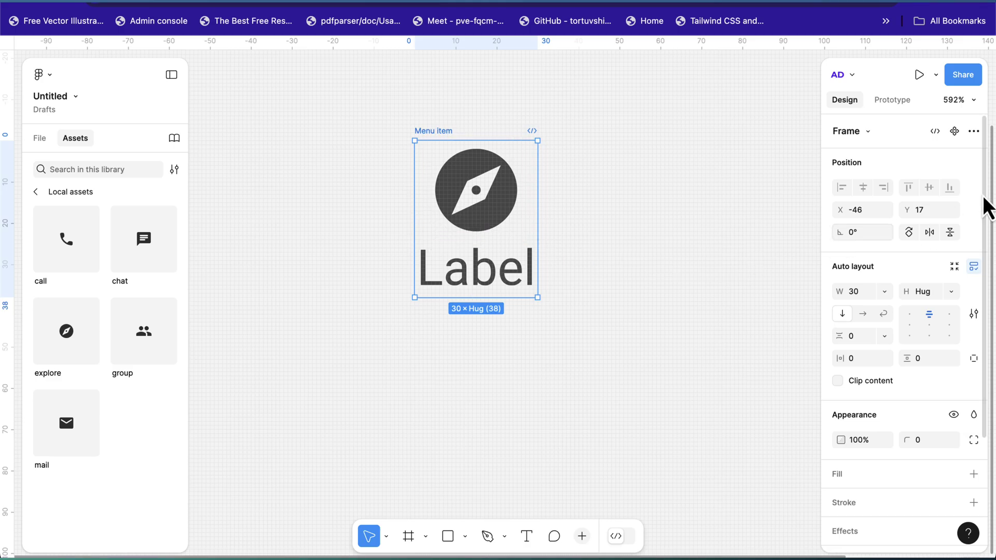
click(955, 131)
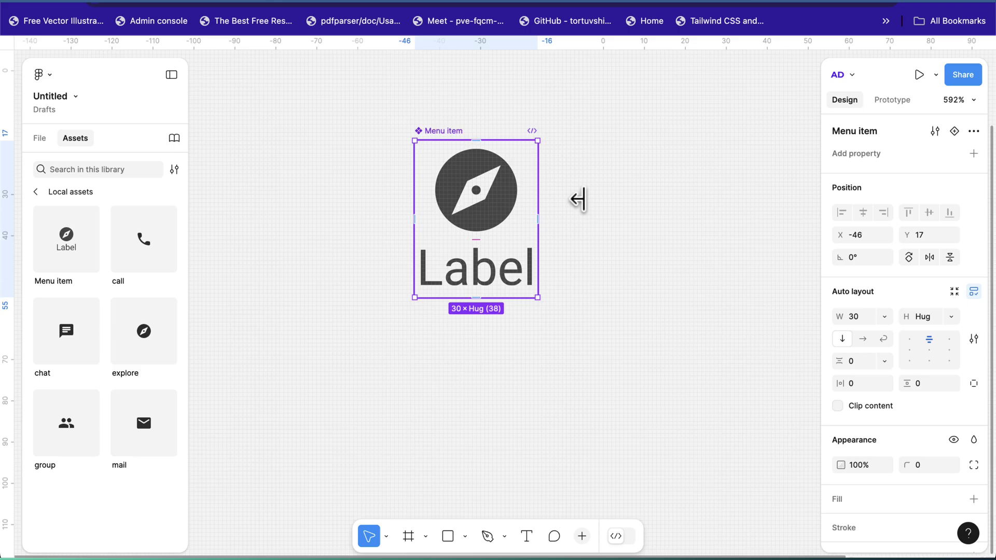
- Create an instance swap property named icon for the explore instance inside the Menu item component
double_click(472, 194)
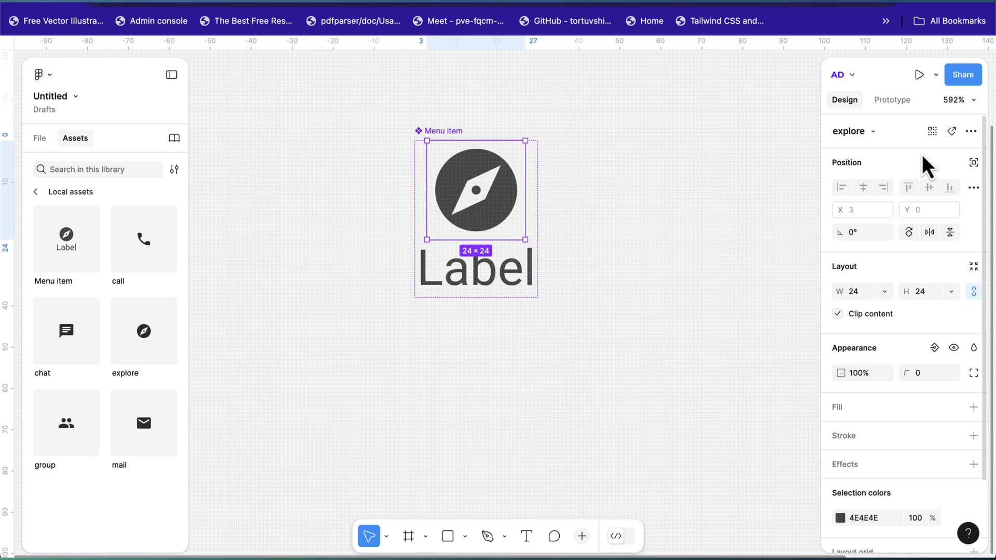
click(971, 131)
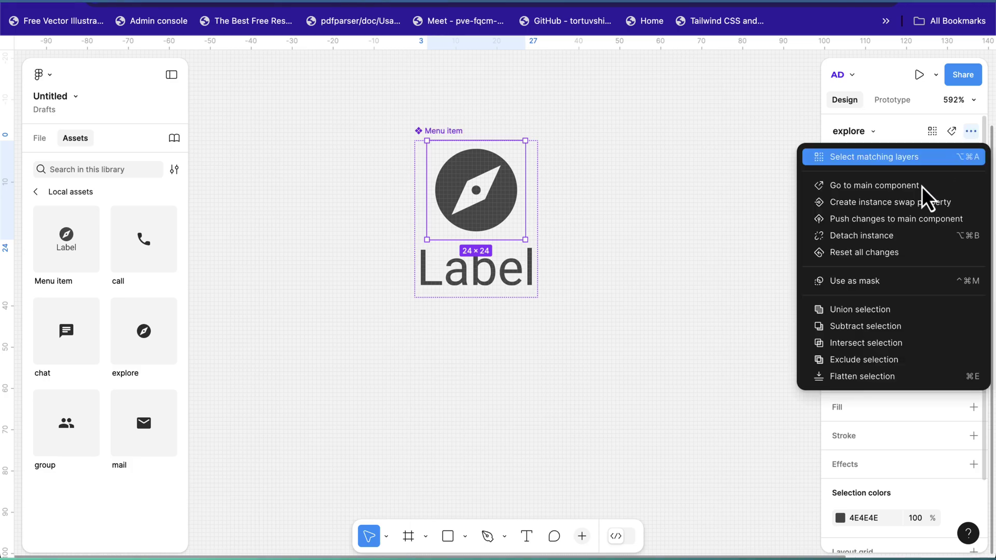
click(893, 208)
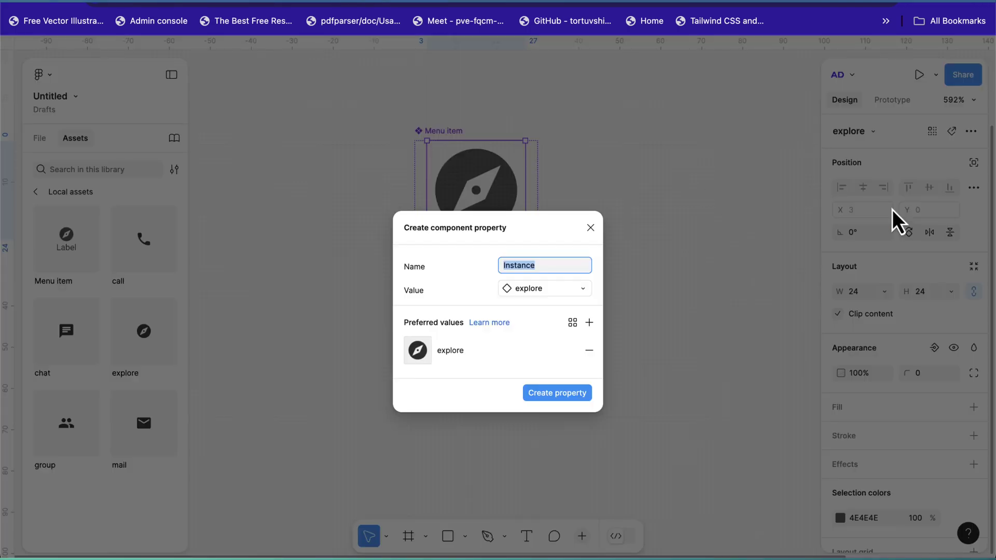
text(icon)
key(Return)
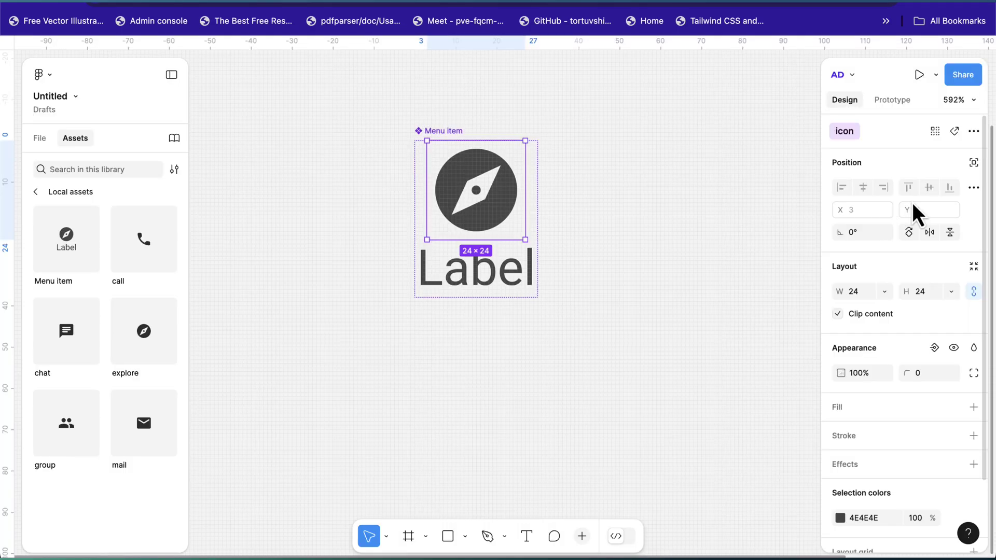
- Create a text property named label with the value Label for the text in the Menu item component
click(495, 280)
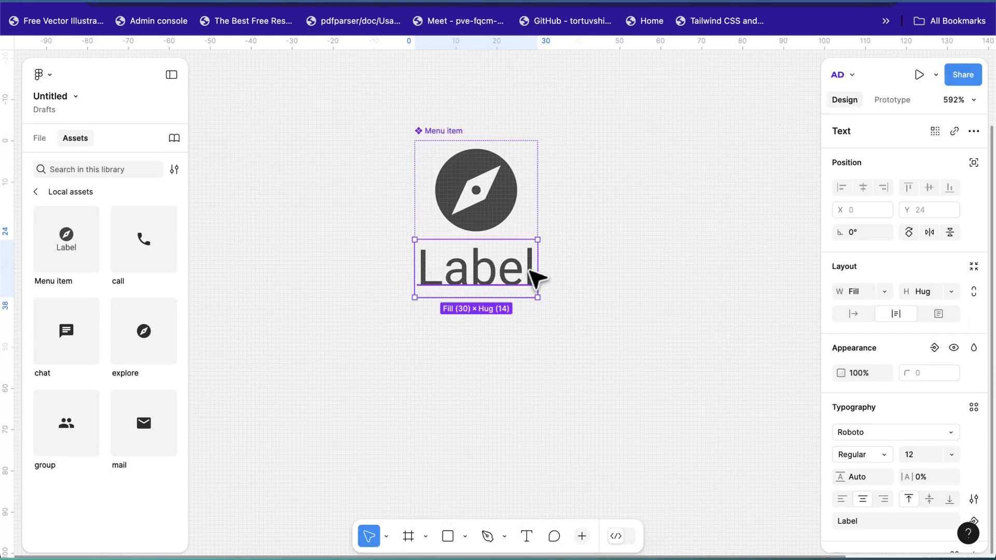
scroll(902, 384, down, 3)
scroll(905, 386, down, 2)
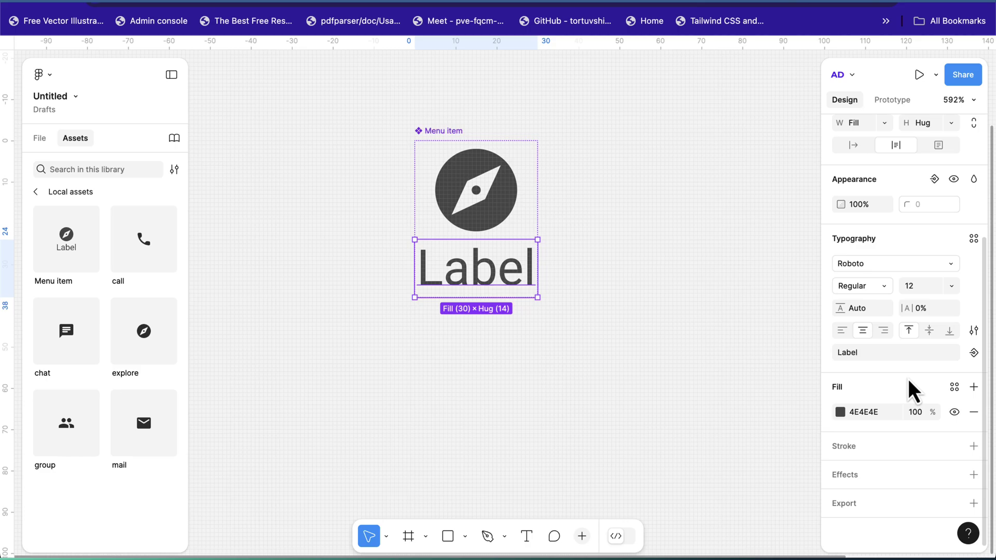
click(974, 353)
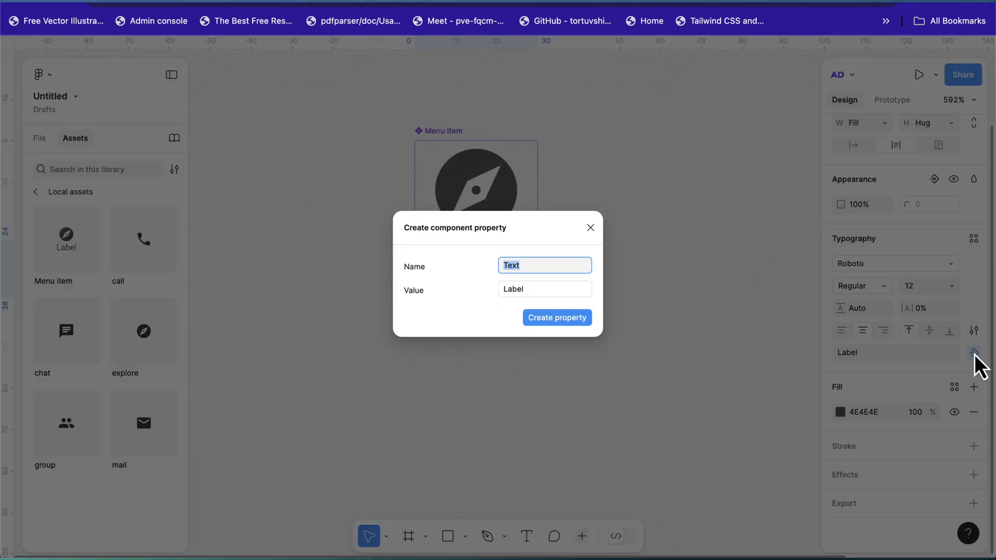
text(label)
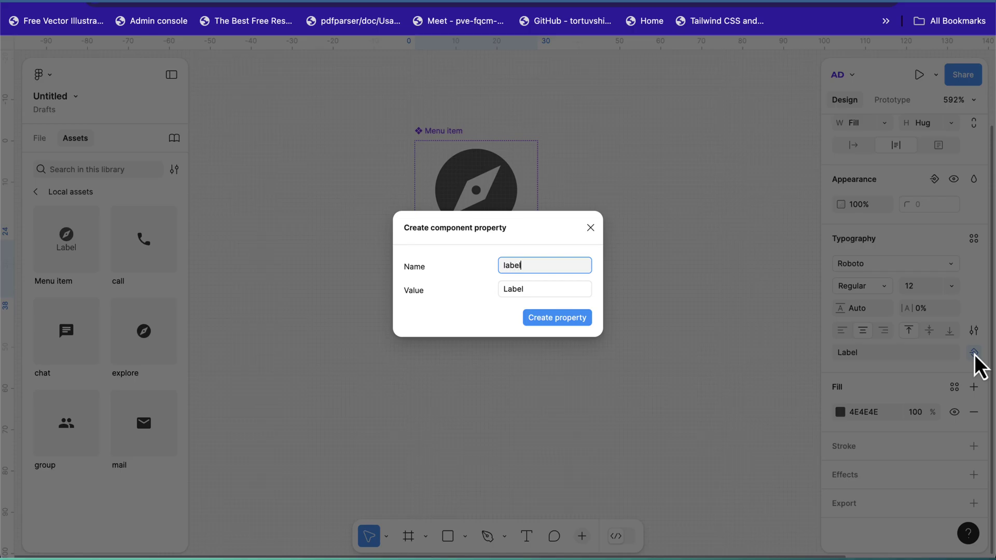
key(Return)
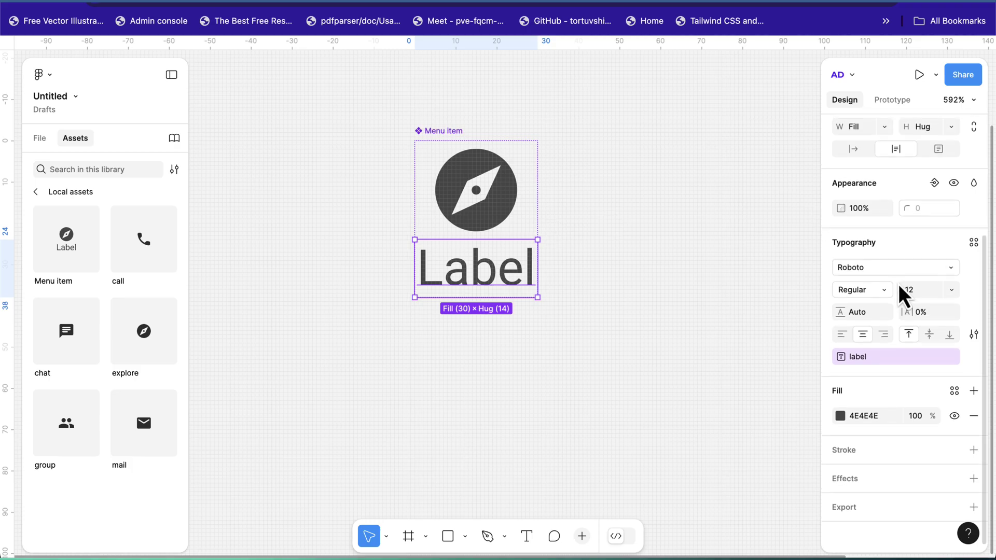
scroll(902, 296, up, 3)
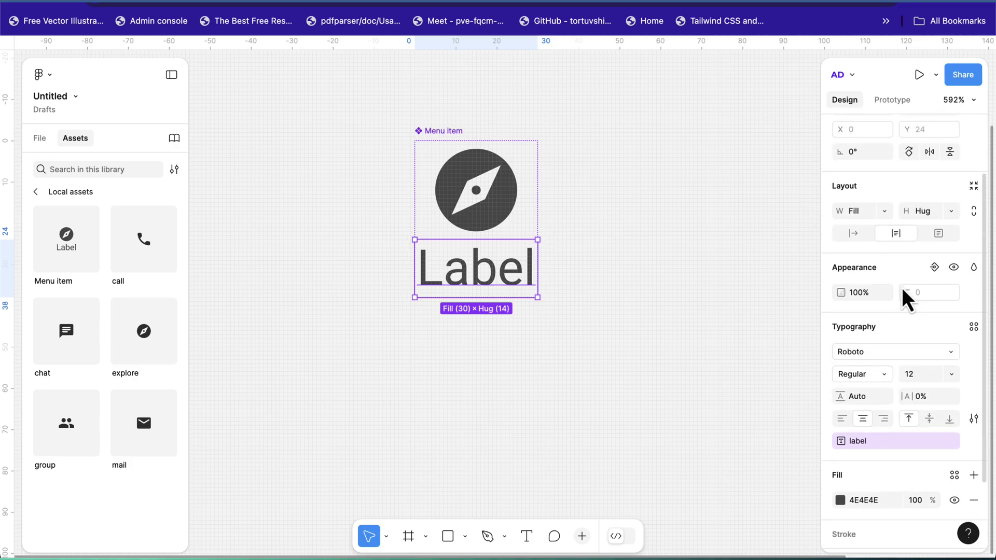
- Create a boolean visibility property named Show Label with the value True for the label text in the Menu item component
click(934, 268)
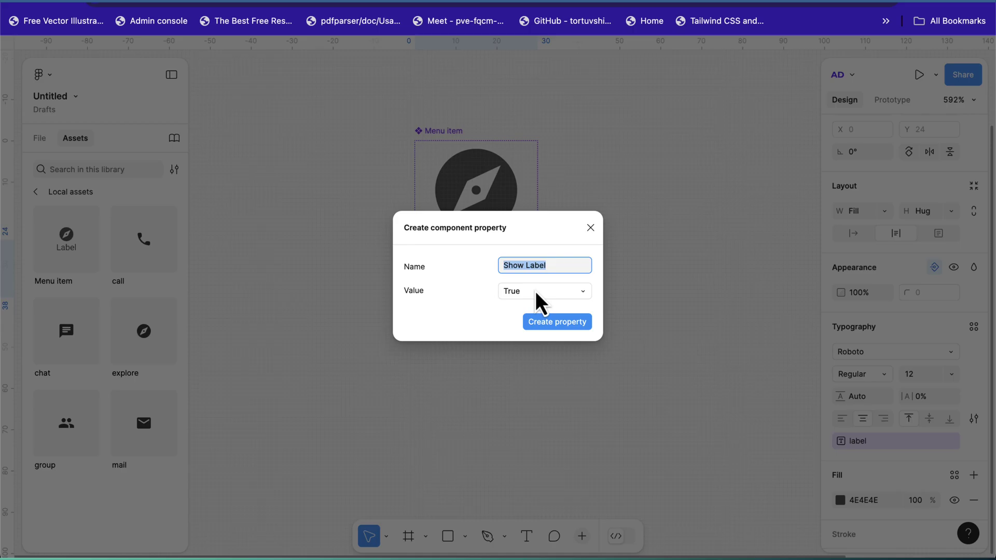
click(550, 323)
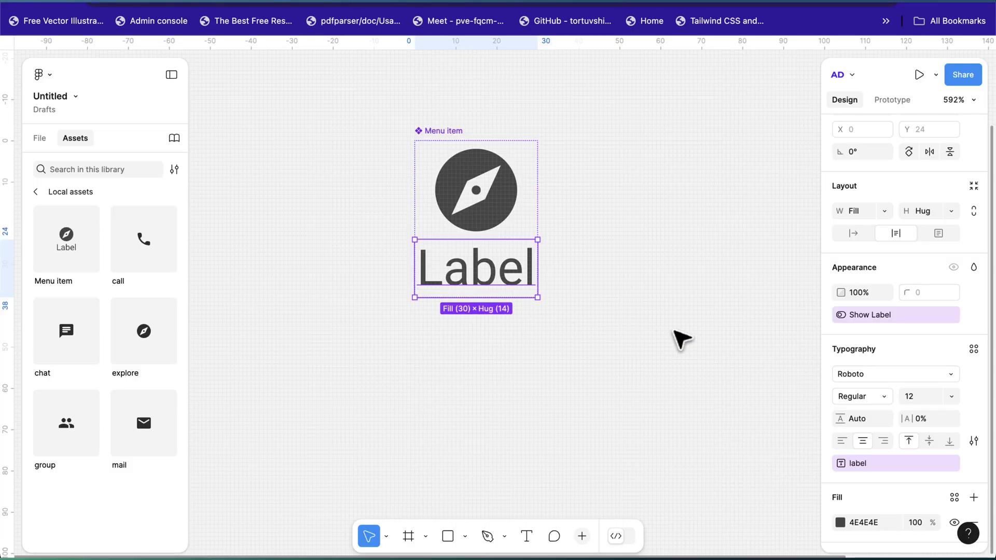
scroll(872, 234, up, 3)
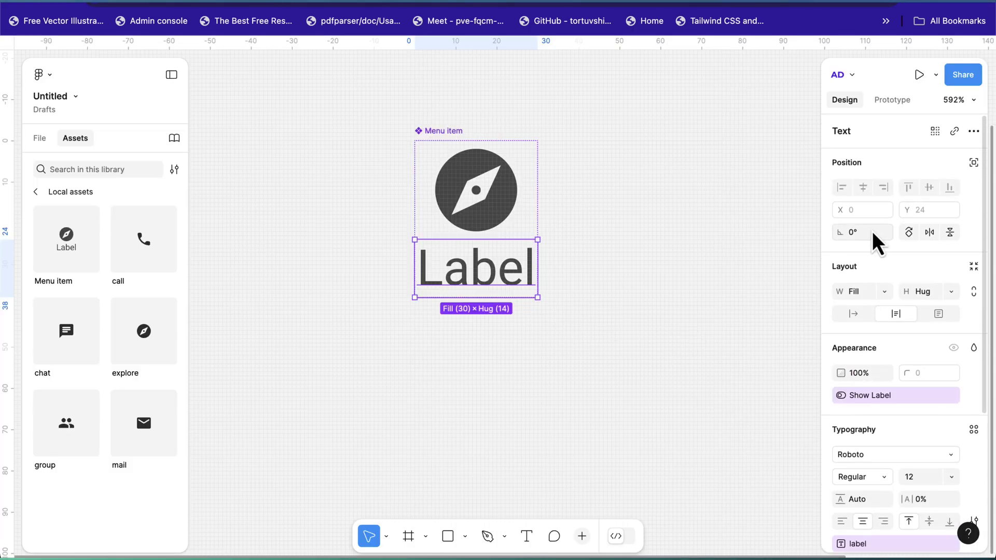
- Add a second variant to the Menu item component and move the component set clear of the icon row
click(446, 131)
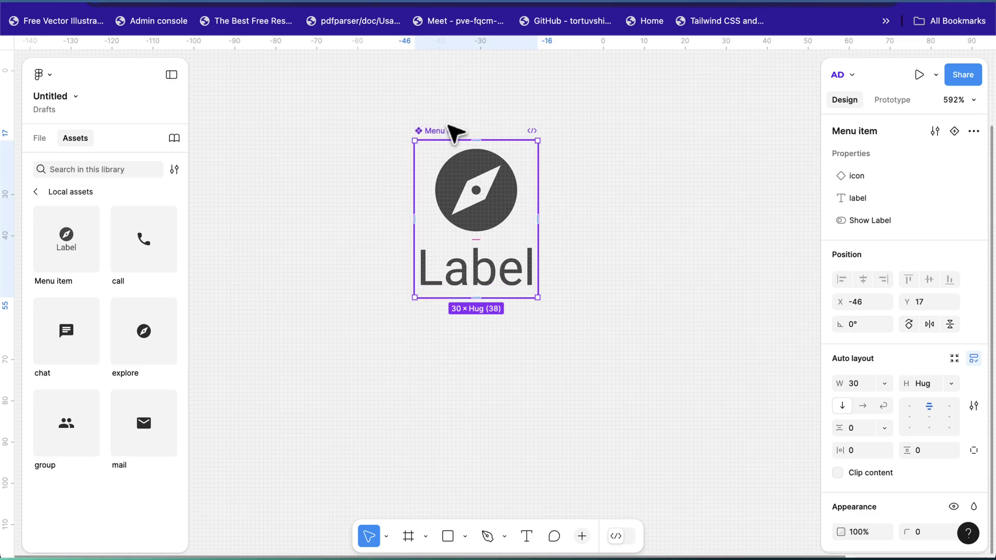
click(953, 131)
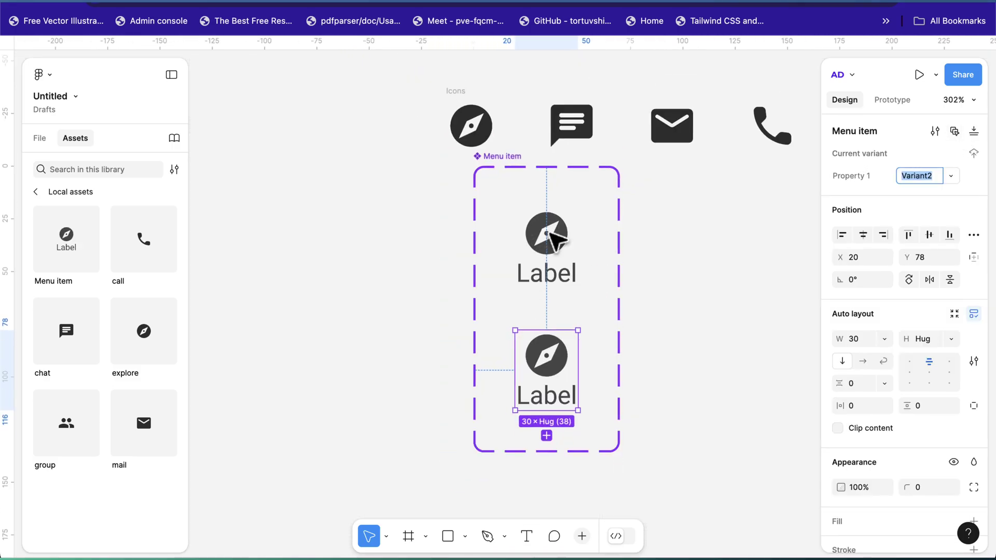
drag(503, 160, 472, 207)
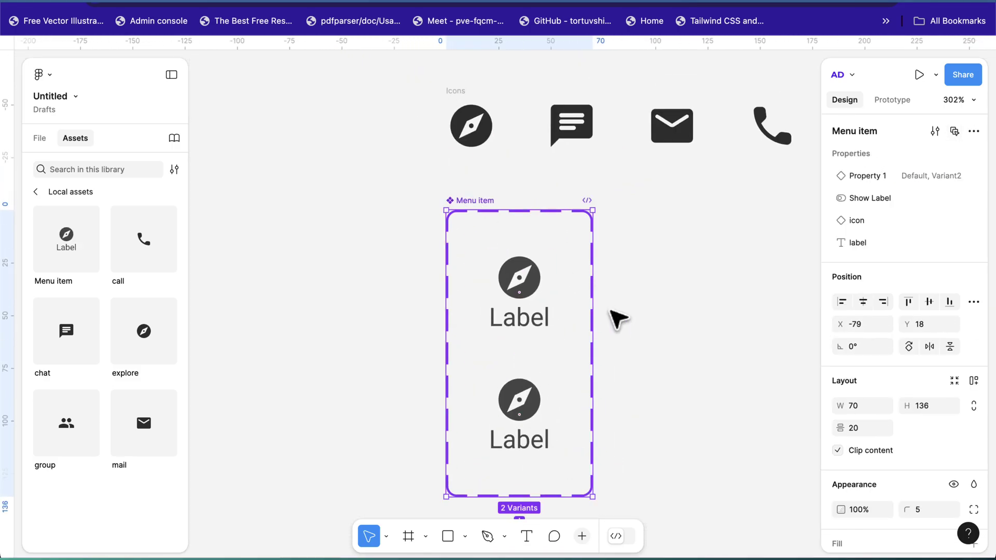
- Widen the Menu item component set to about 156 and place the second variant beside the default one
drag(590, 325, 772, 309)
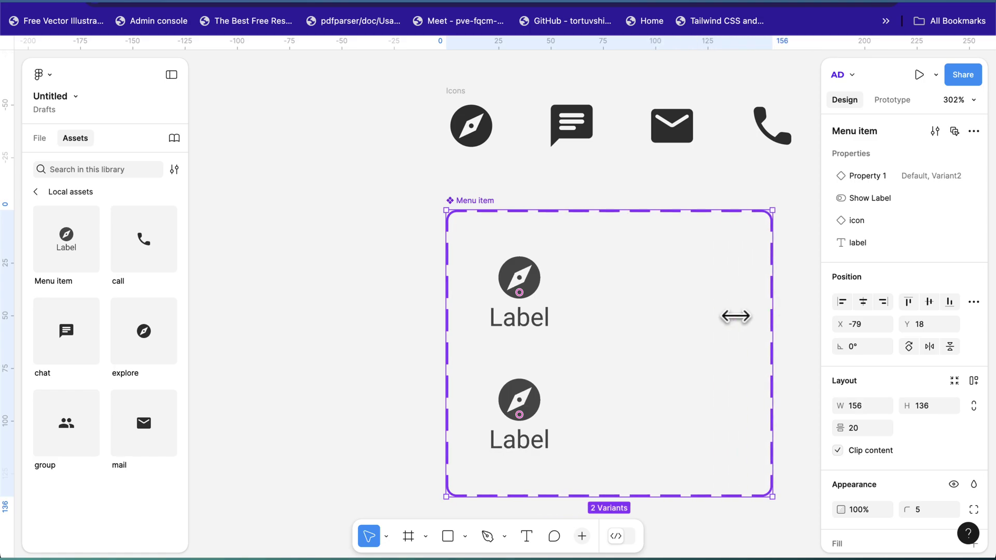
click(527, 403)
drag(524, 400, 674, 295)
click(773, 314)
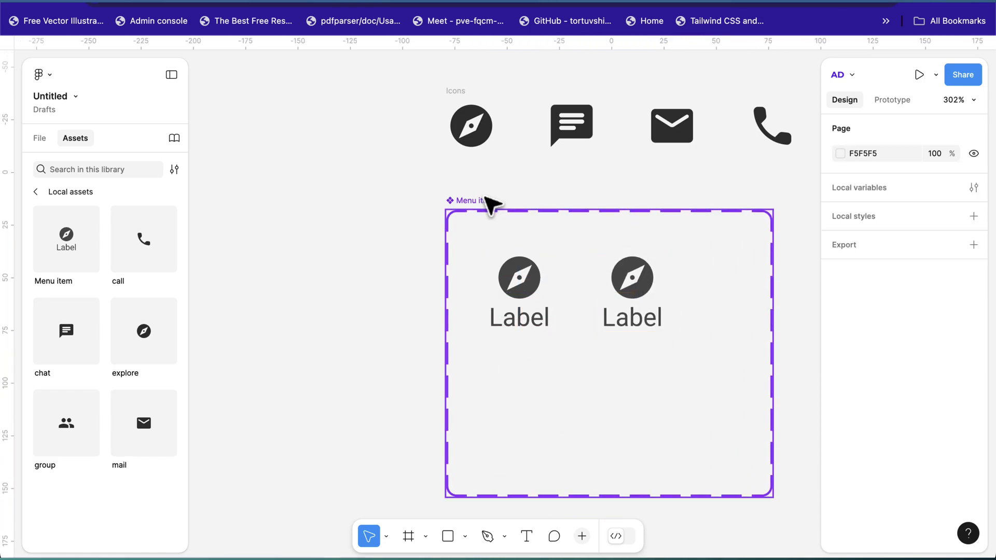
- Shrink the Menu item component set to 121 × 78 around the two side-by-side variants
click(489, 202)
drag(774, 334, 699, 335)
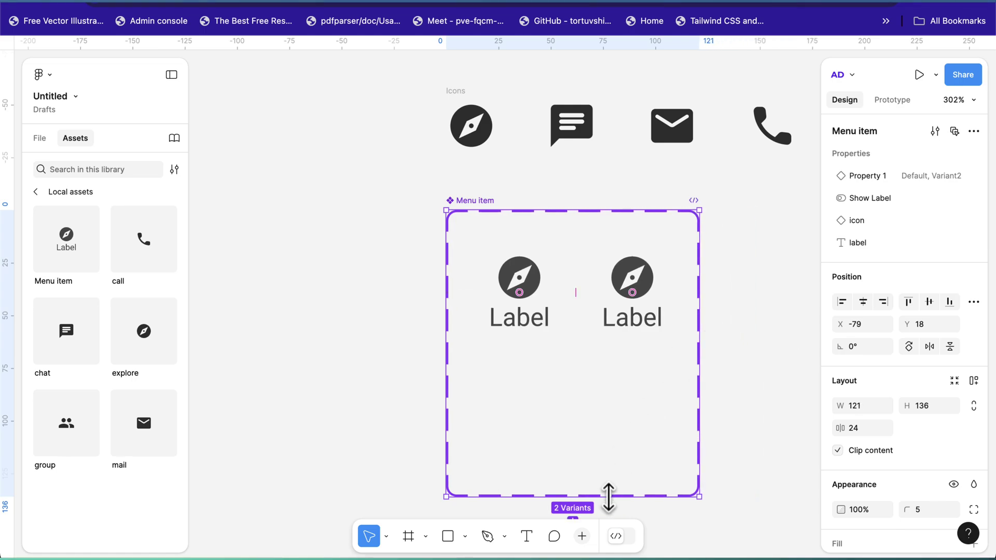
drag(604, 495, 609, 374)
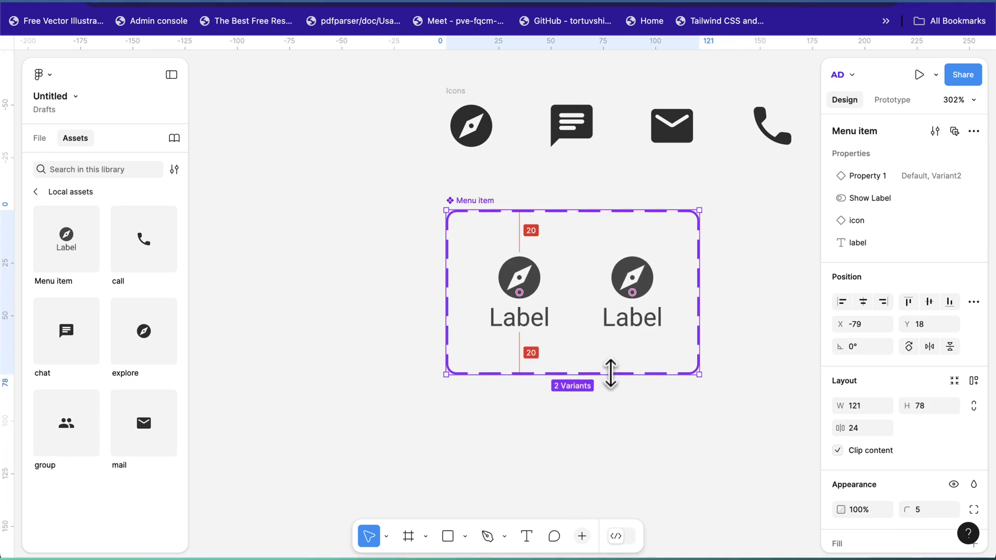
- Change the selection color of the second Menu item variant to the blue 5A5AFF
scroll(682, 306, right, 3)
click(586, 313)
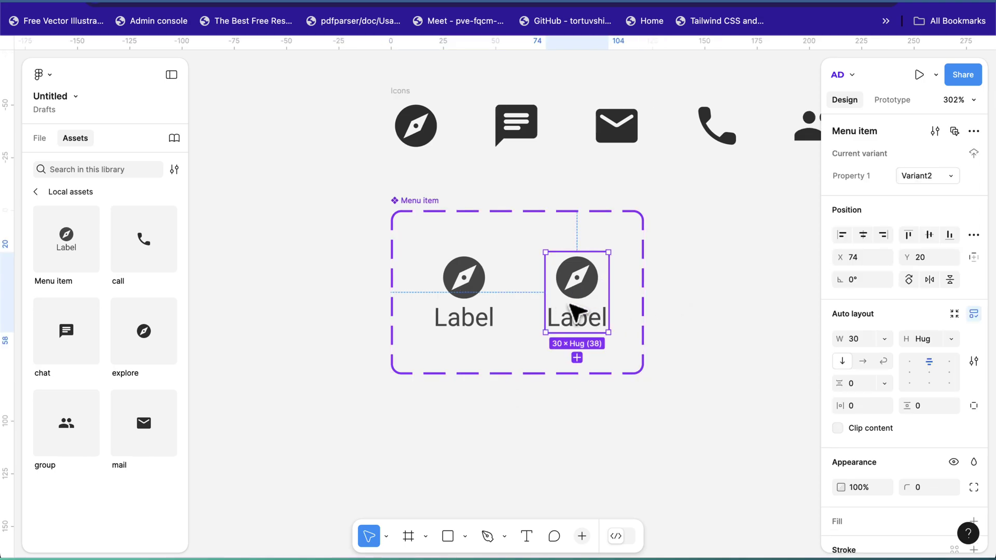
scroll(876, 394, down, 5)
scroll(875, 394, down, 1)
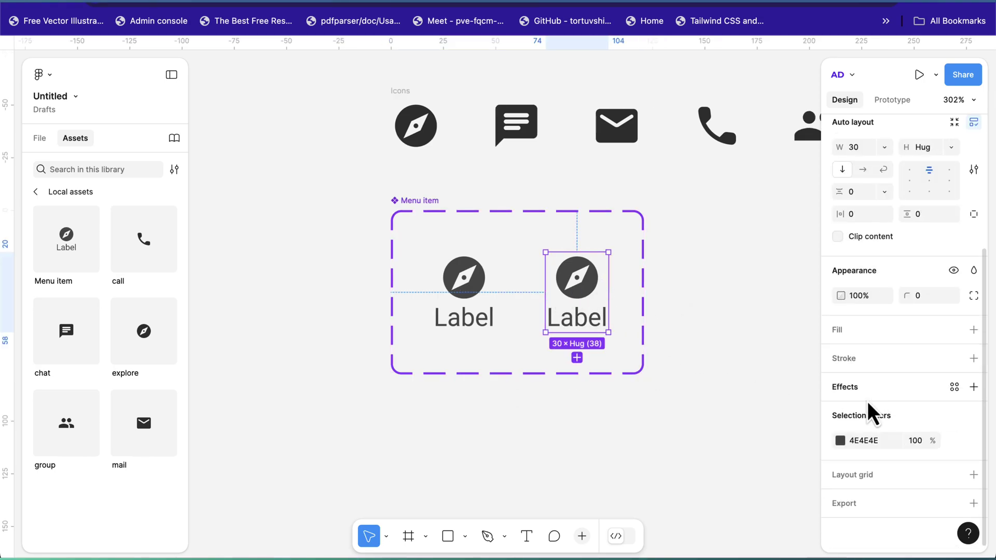
click(839, 440)
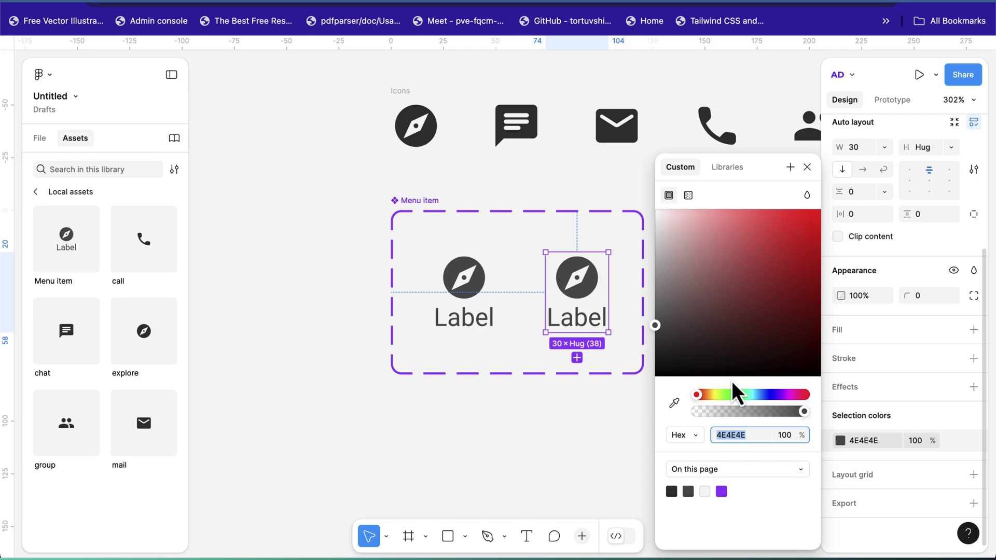
click(768, 395)
drag(776, 242, 777, 210)
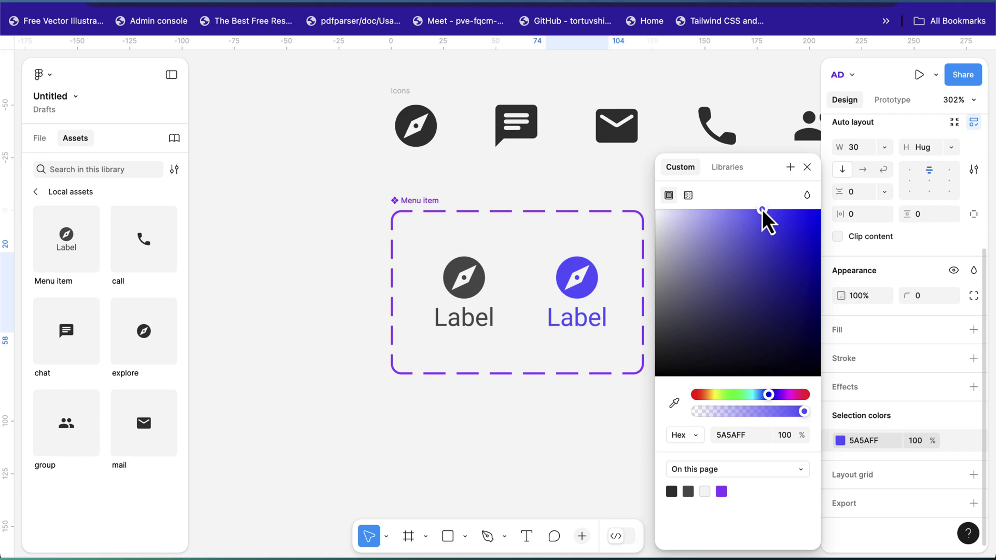
drag(762, 210, 761, 210)
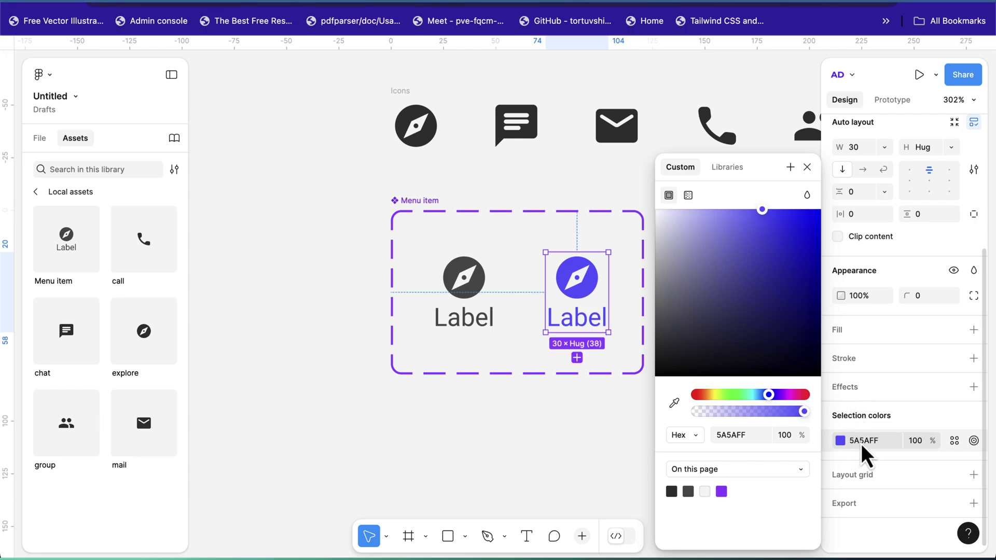
click(807, 168)
click(751, 300)
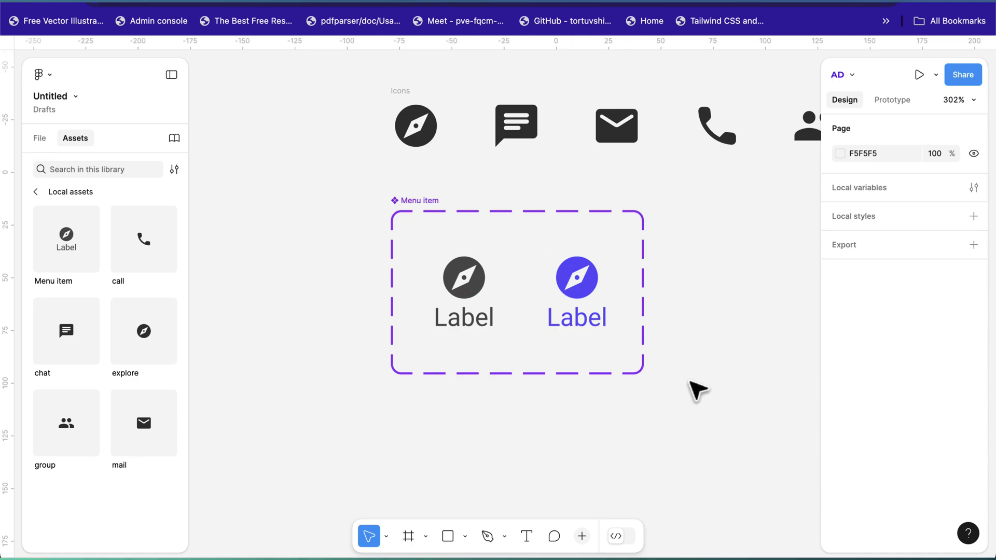
- Add an iPhone 14 & 15 Pro frame and place it to the right of the icons and the Menu item component set
scroll(606, 391, right, 3)
scroll(610, 392, down, 5)
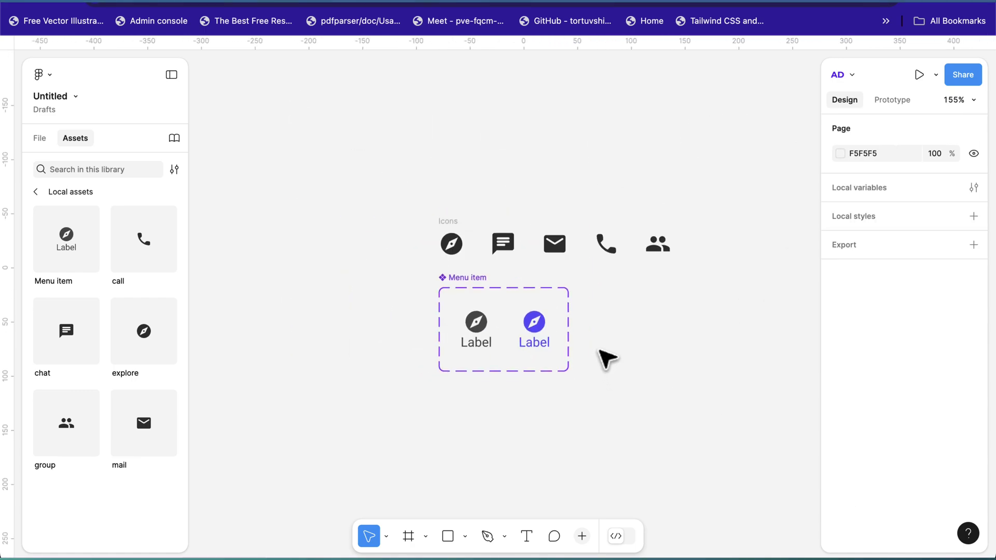
scroll(518, 352, up, 4)
click(521, 355)
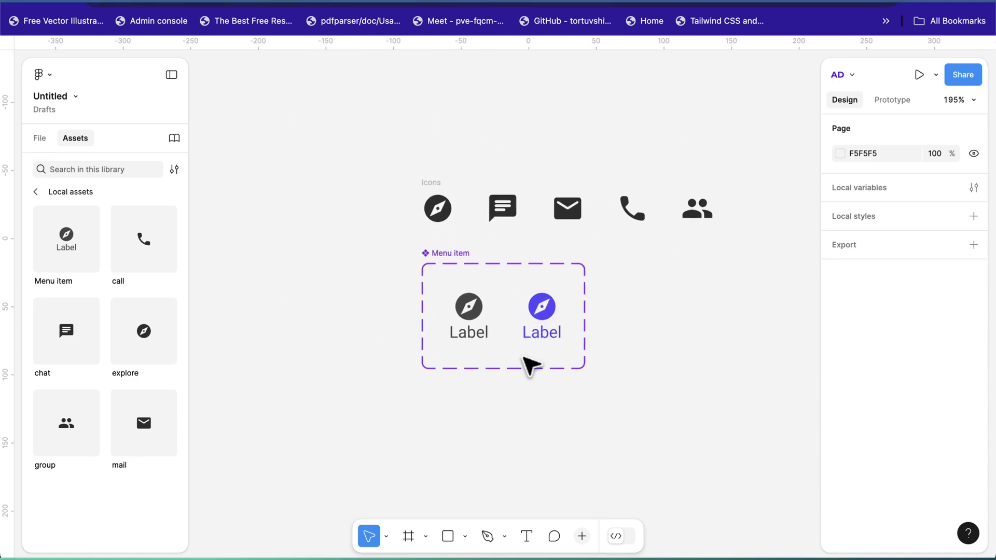
scroll(500, 350, down, 2)
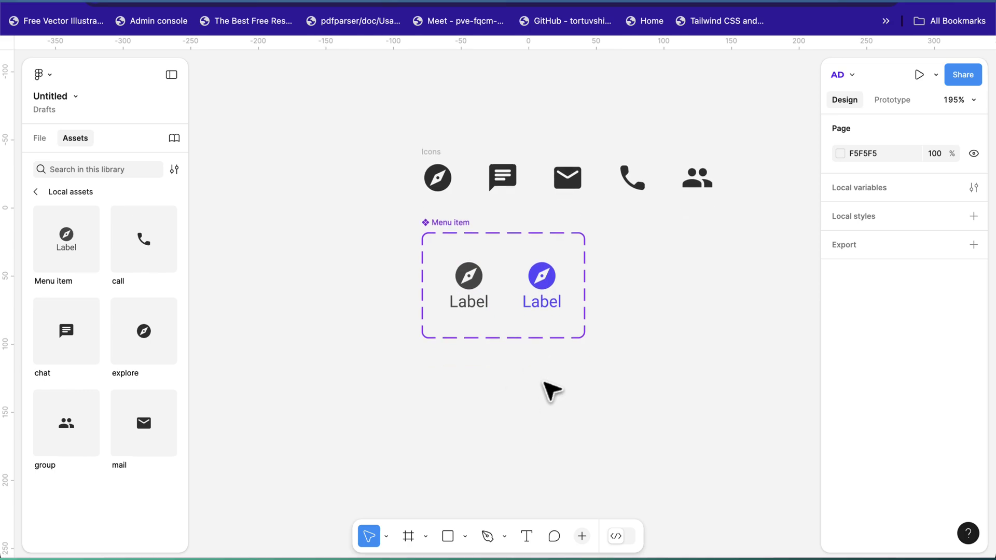
click(413, 544)
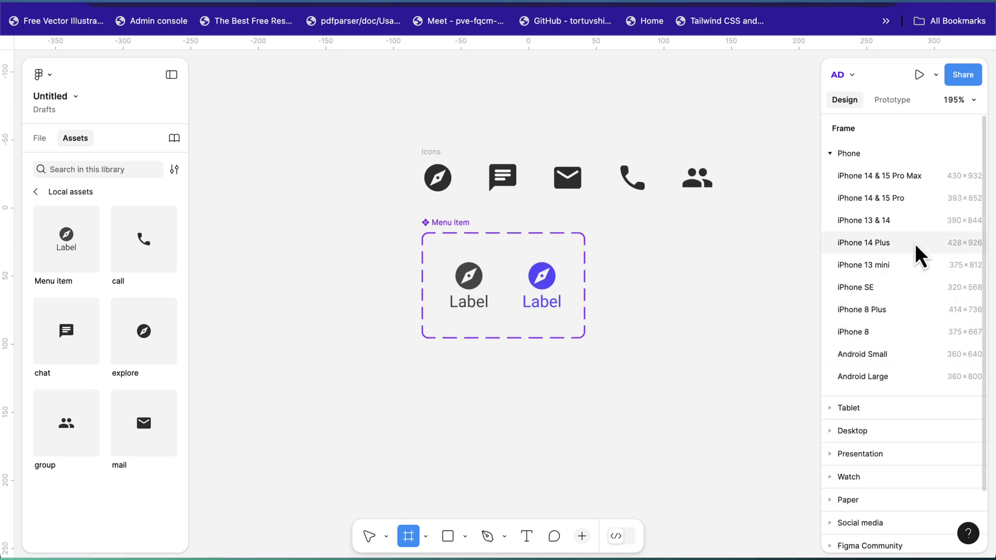
click(893, 201)
drag(741, 310, 798, 302)
scroll(685, 363, right, 5)
scroll(629, 396, down, 5)
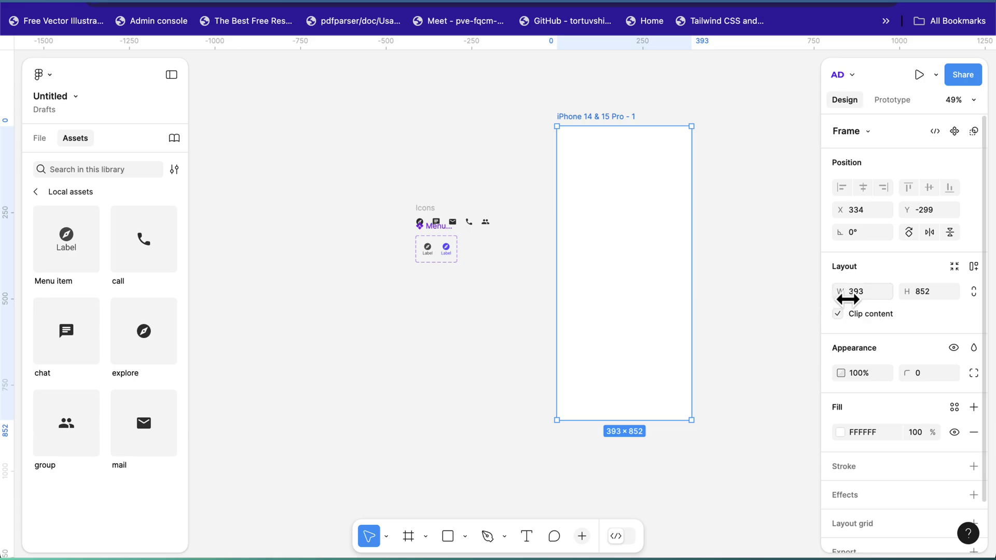
- Draw a frame about 422 × 85 below the Menu item component set and set its width to 393
scroll(418, 347, up, 5)
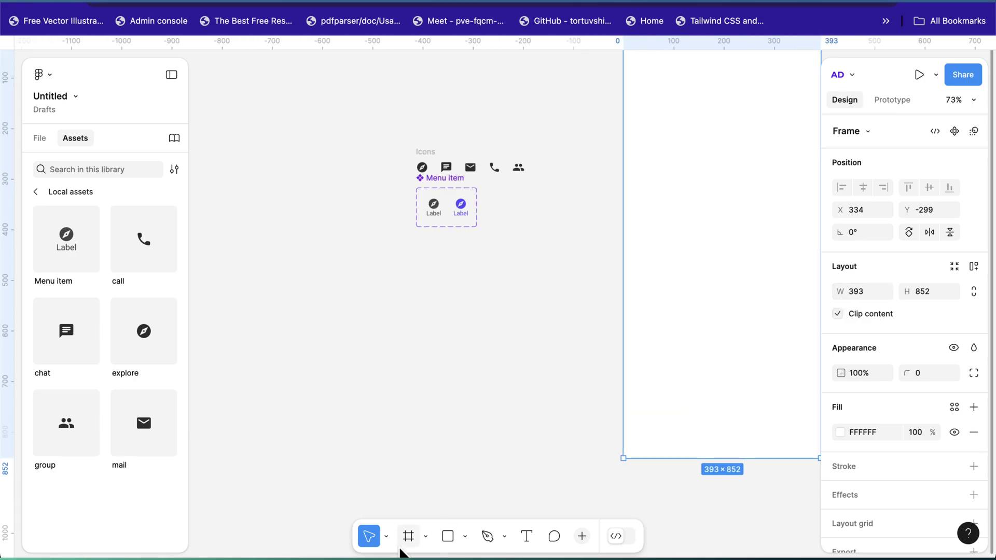
click(408, 537)
drag(324, 294, 535, 335)
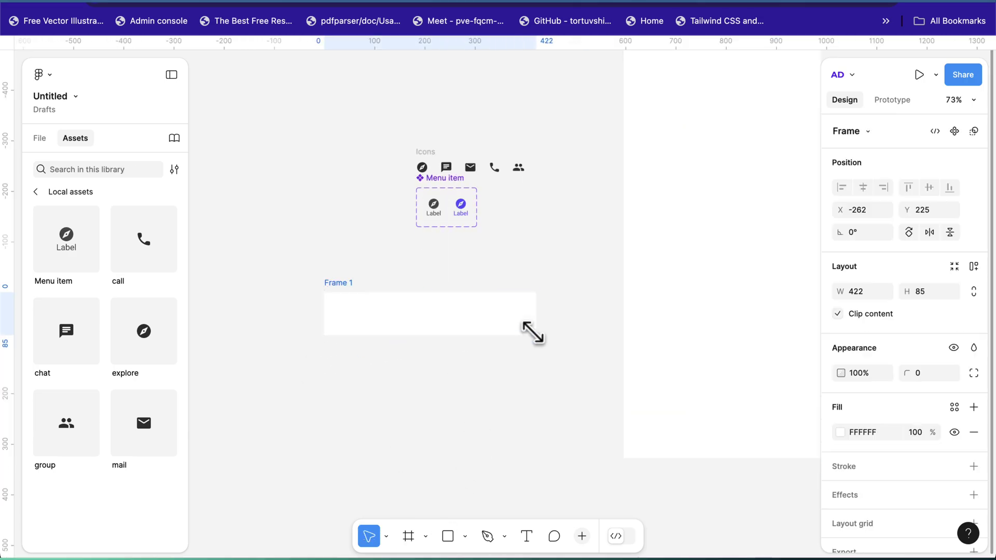
click(868, 294)
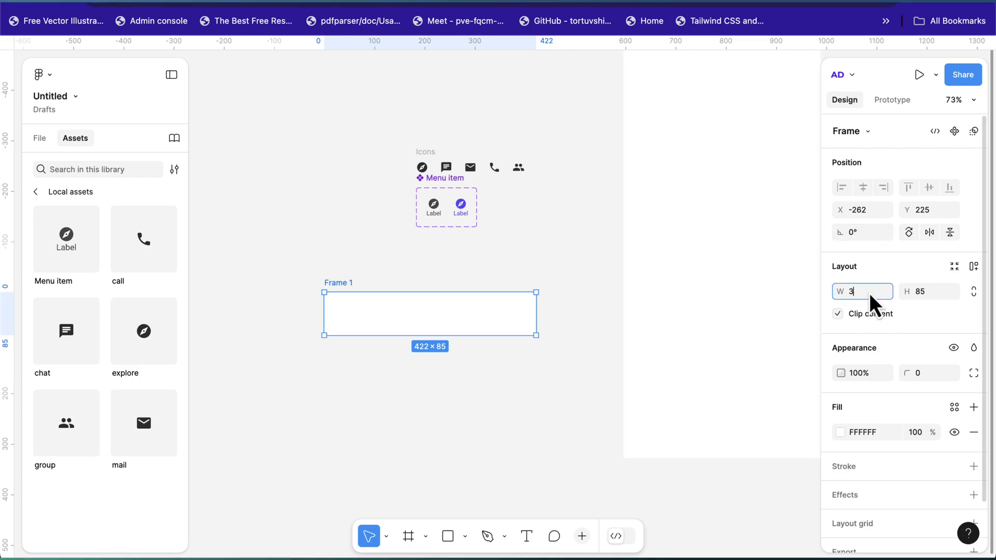
text(393)
key(Return)
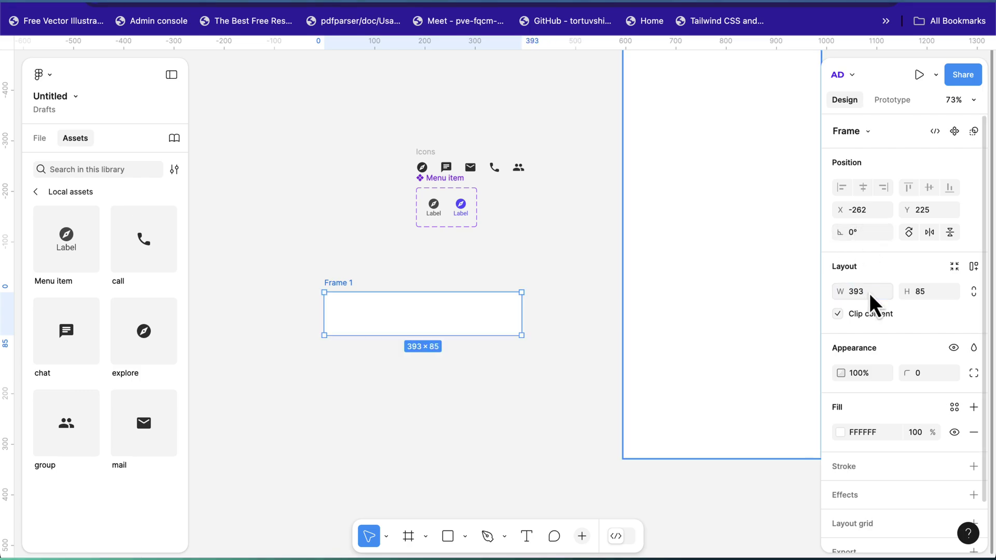
- Move the 393-wide frame closer beneath the Menu item component set and set its height to 72
scroll(389, 319, up, 5)
drag(437, 296, 534, 291)
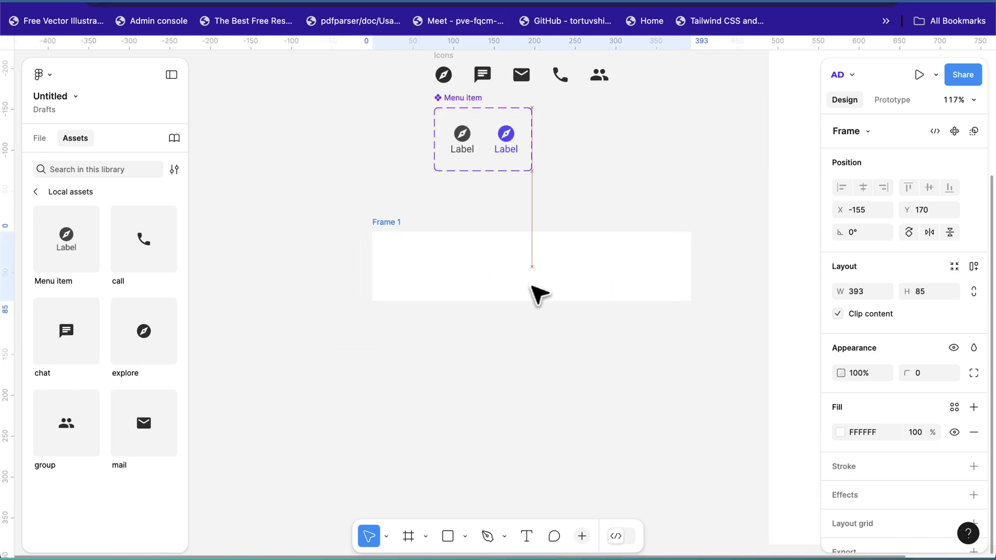
click(935, 292)
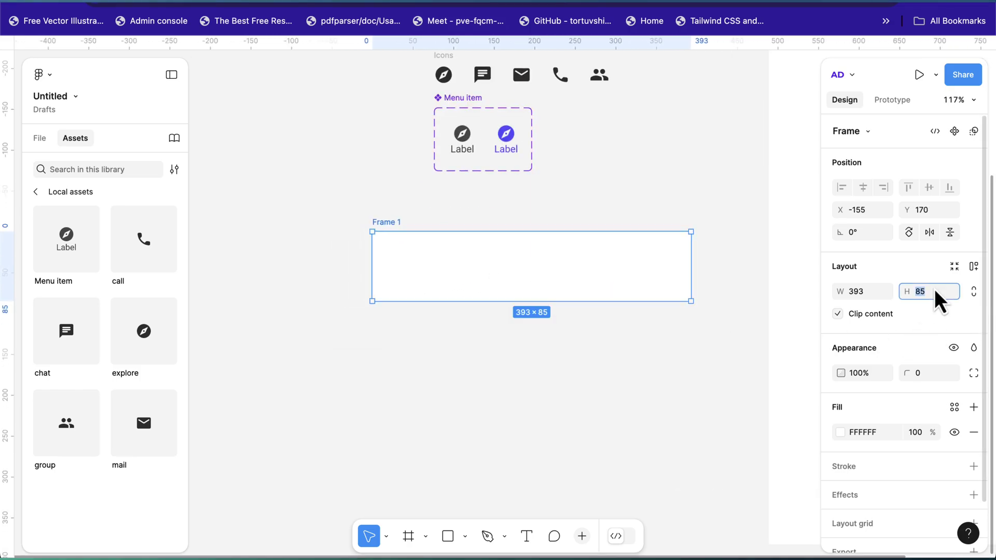
text(72)
key(Return)
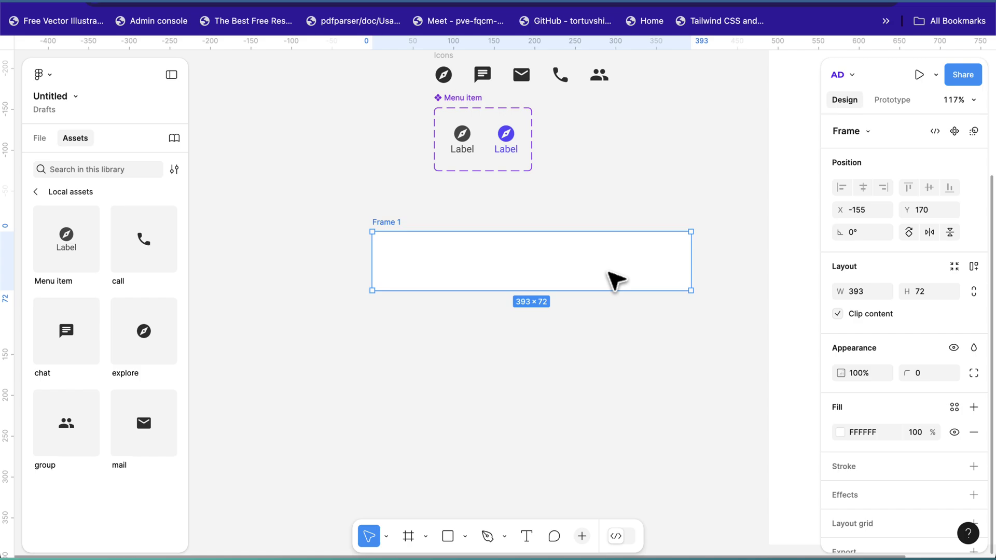
- Add a stroke of 1 to only the top edge of the 393 × 72 frame and color it E0E0E0
scroll(836, 377, down, 2)
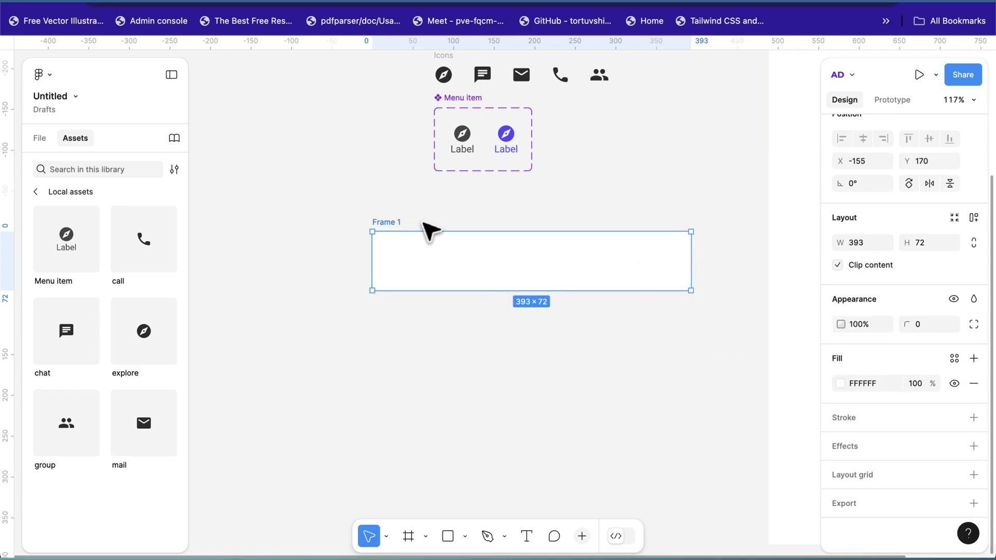
click(975, 419)
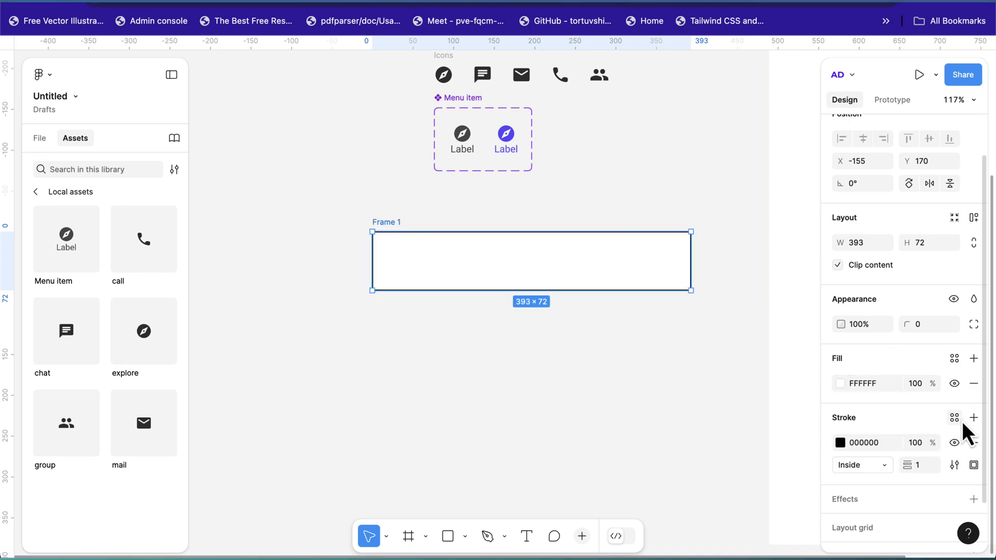
click(973, 470)
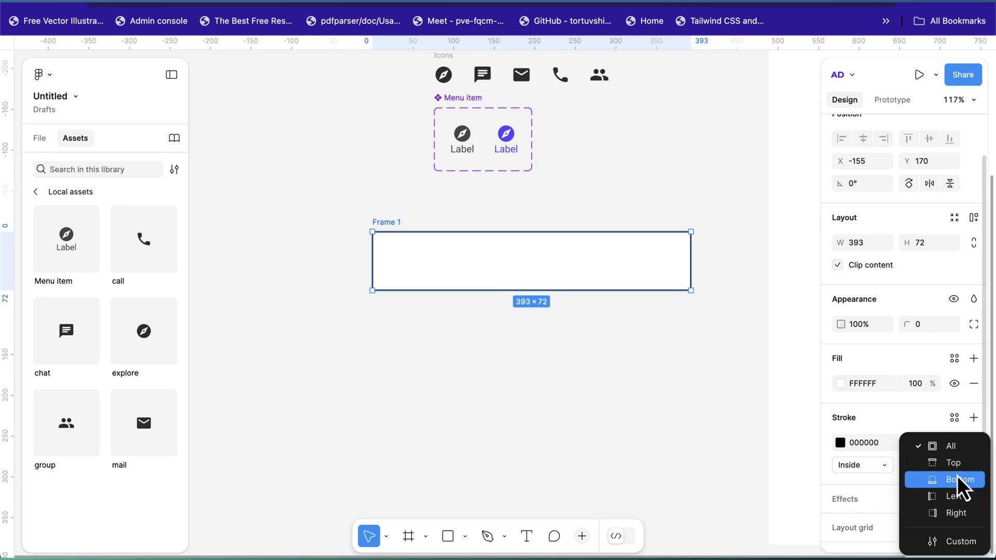
click(956, 468)
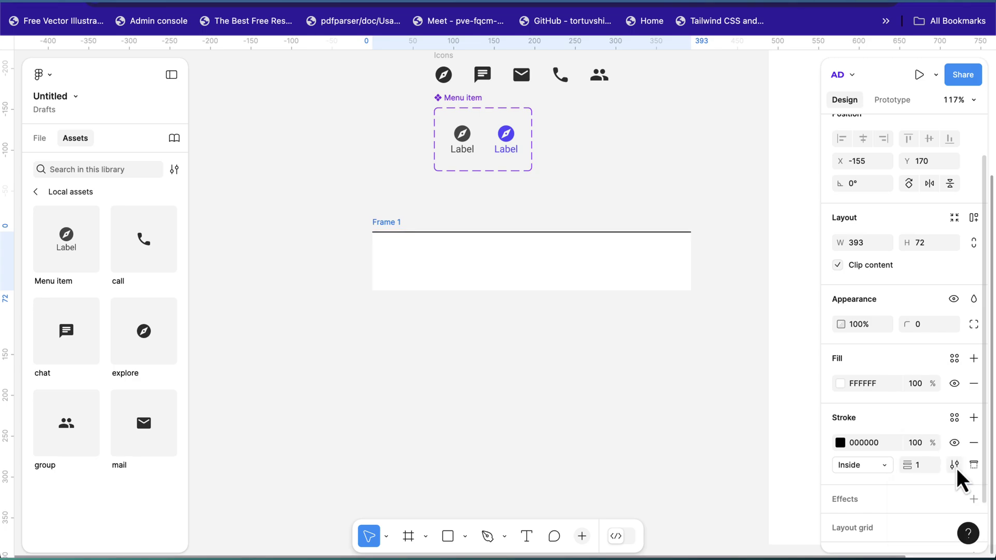
click(841, 444)
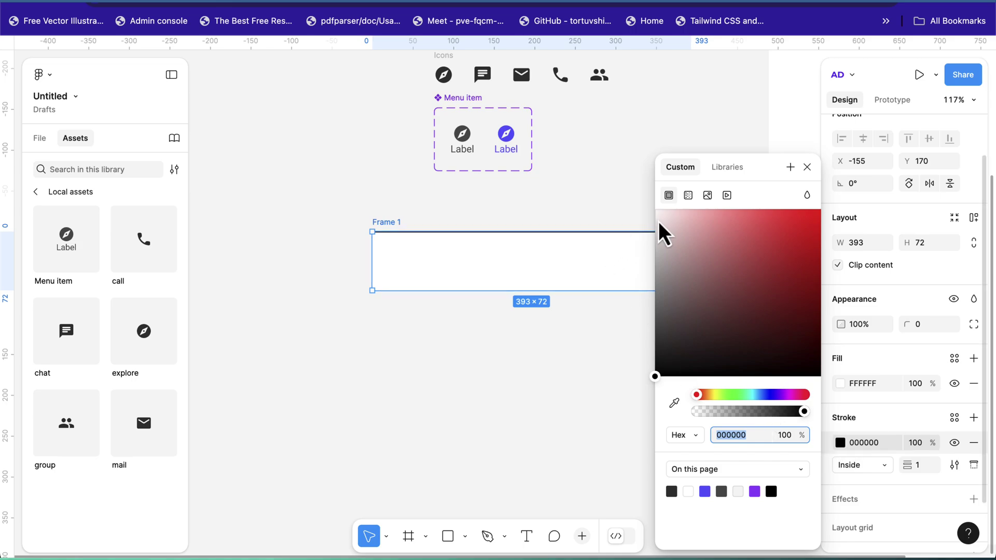
mouse_move(661, 229)
mouse_down()
mouse_move(653, 222)
mouse_move(653, 237)
mouse_up()
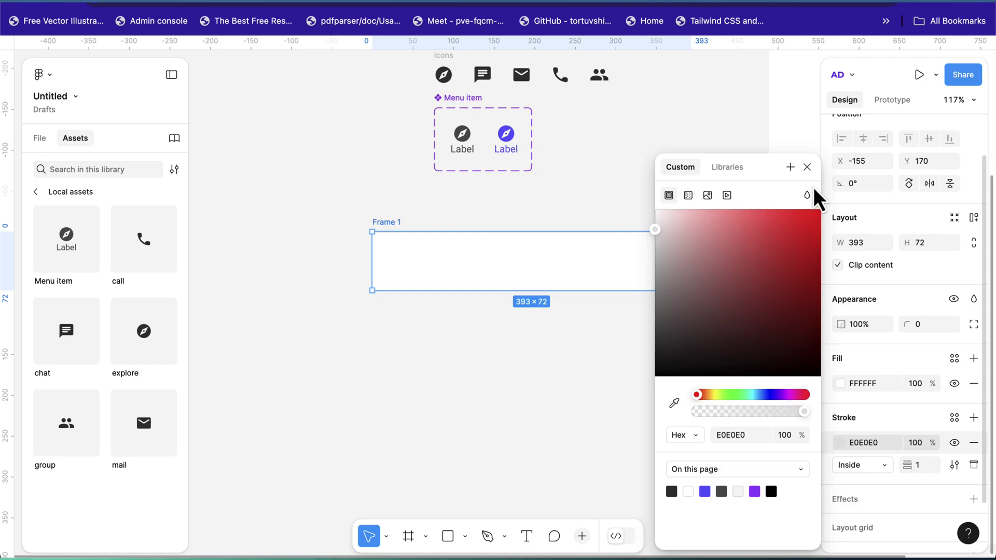
click(808, 168)
click(596, 329)
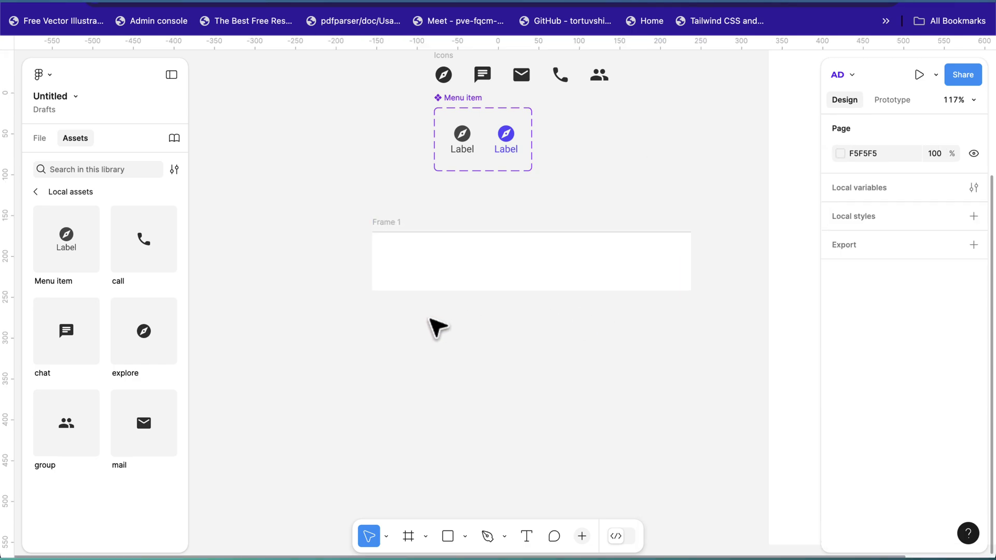
- Move the 393 × 72 frame directly beneath the Menu item component set, to about X -88, Y 124
scroll(450, 326, up, 3)
scroll(475, 272, up, 4)
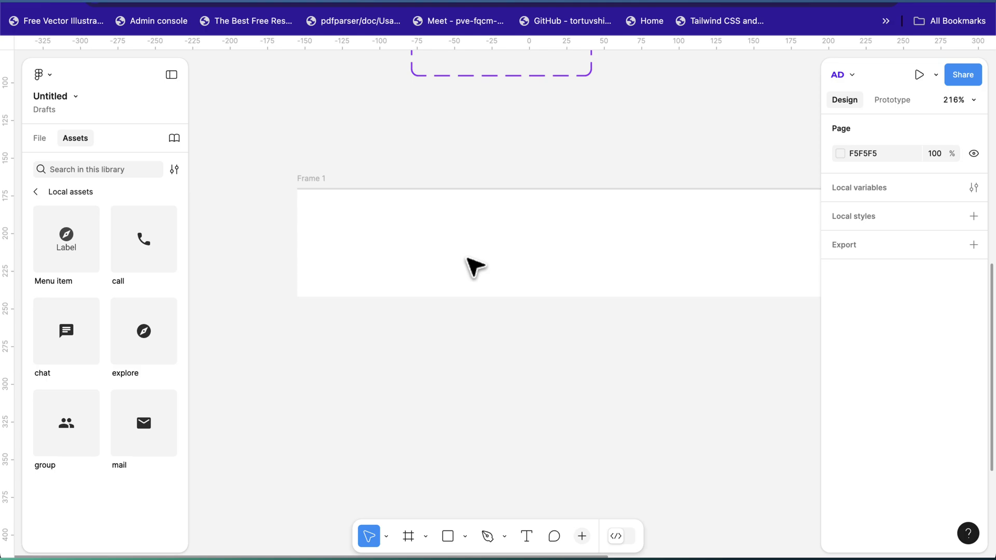
click(394, 199)
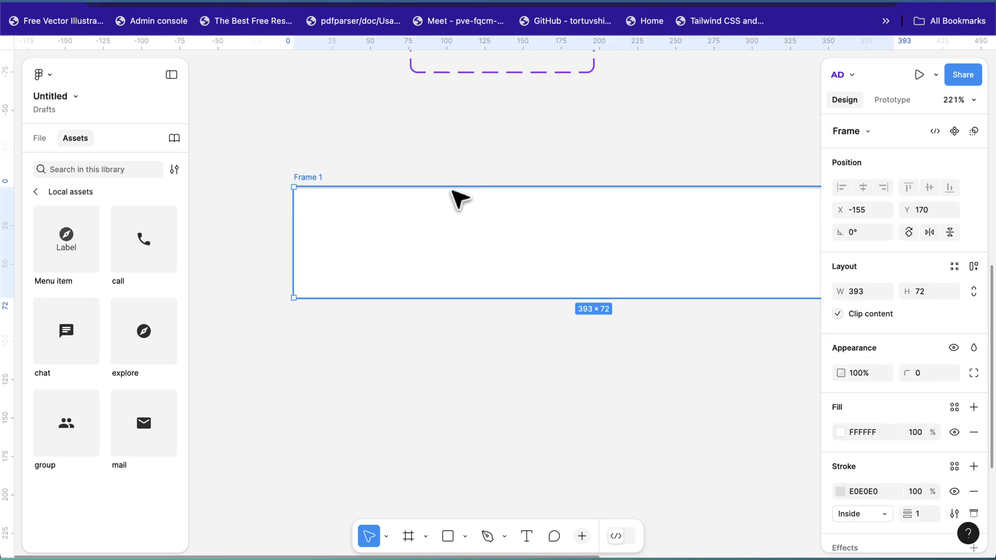
click(447, 173)
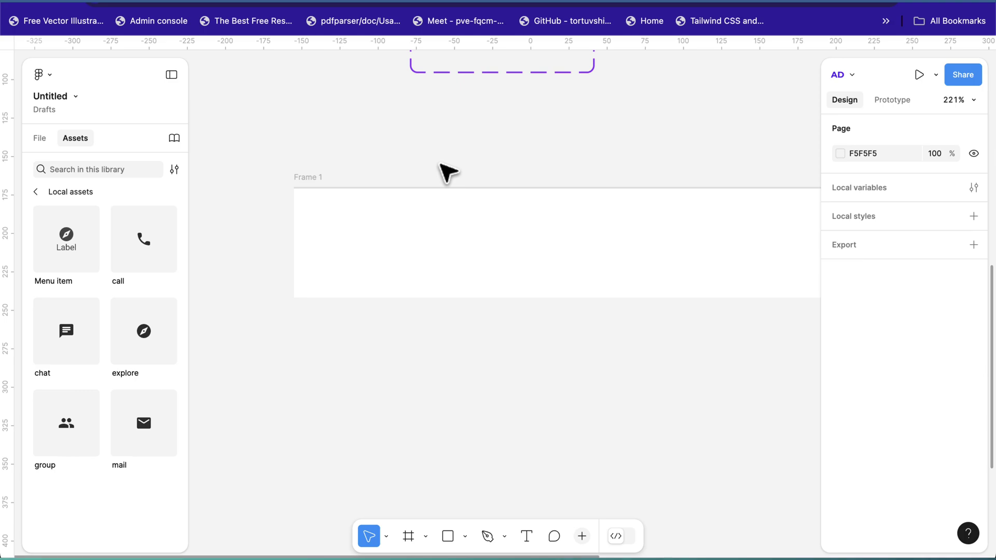
click(409, 200)
scroll(557, 222, down, 5)
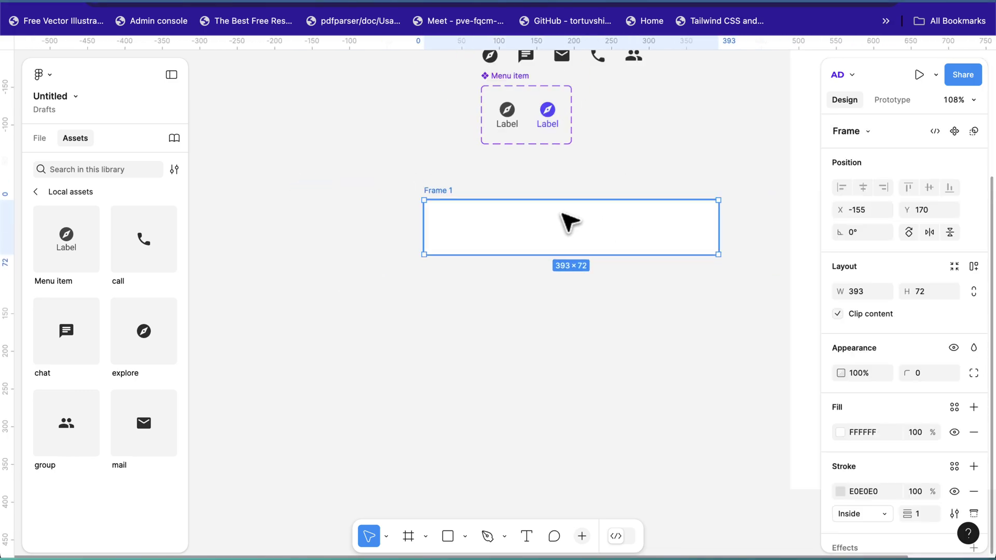
scroll(655, 218, right, 2)
scroll(623, 240, up, 1)
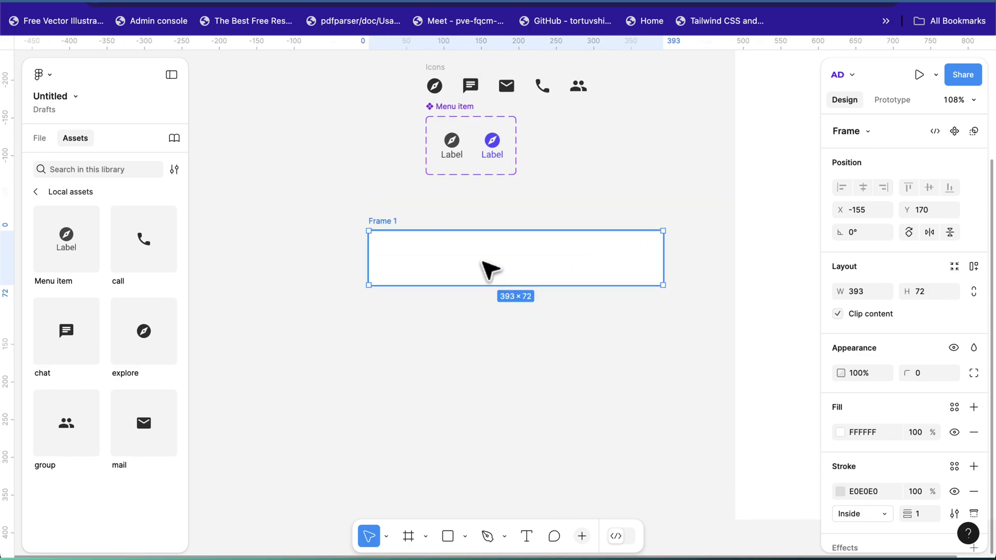
drag(489, 269, 529, 227)
scroll(531, 229, up, 2)
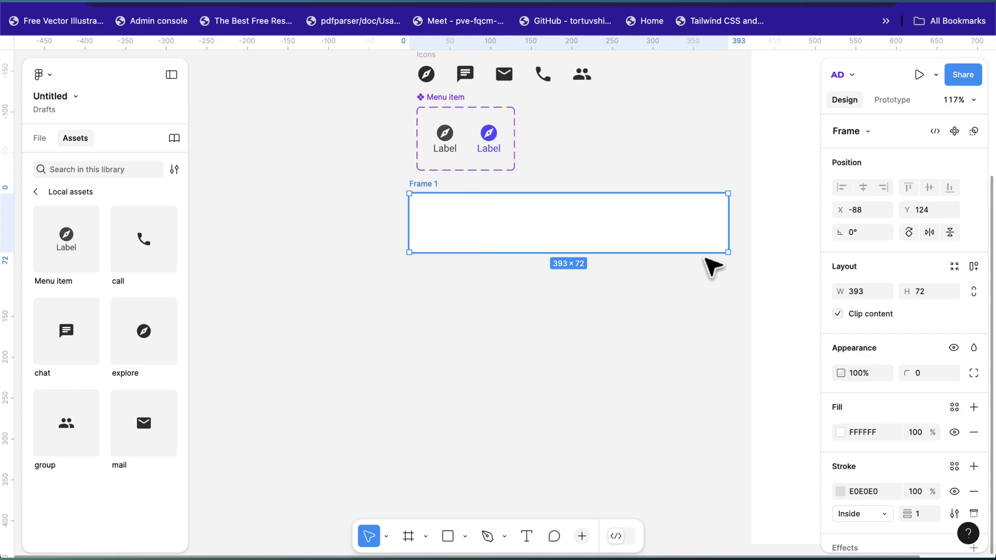
- Add a layout grid to the 393 × 72 frame and change its type to columns
scroll(902, 385, down, 2)
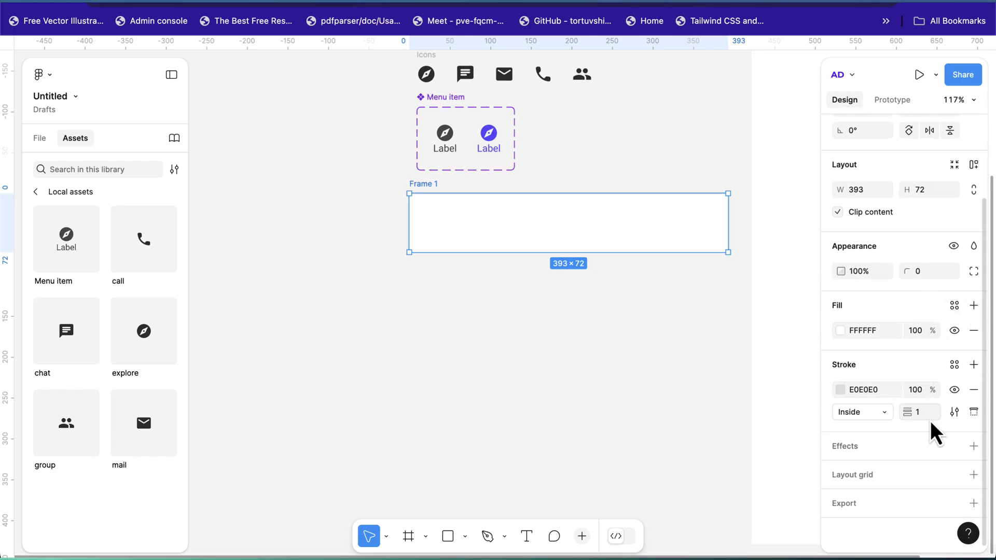
click(973, 475)
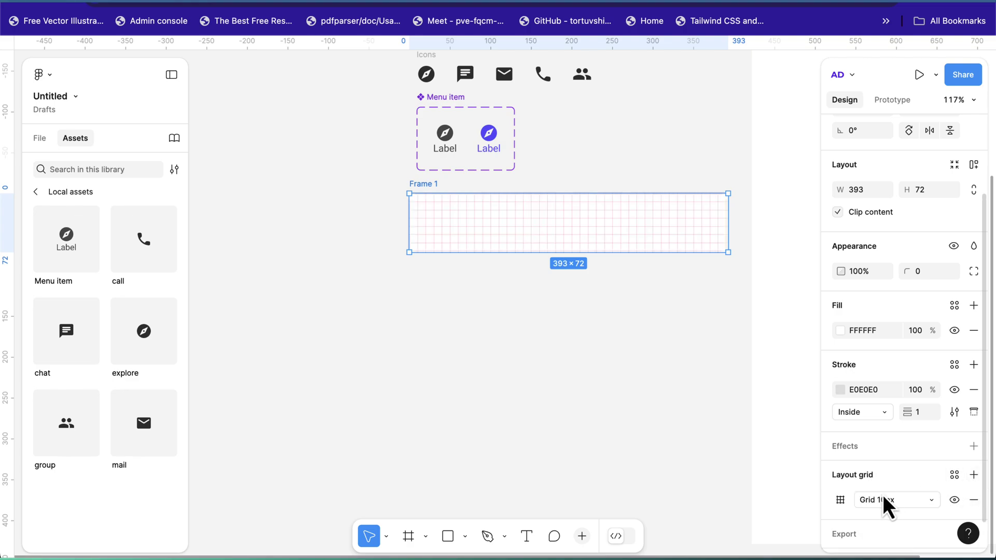
click(839, 469)
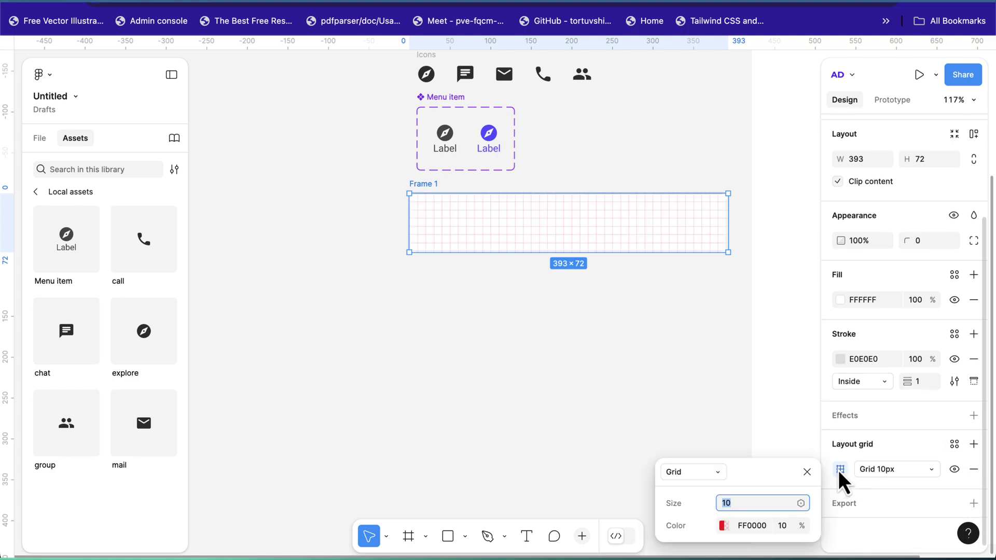
click(690, 474)
click(693, 490)
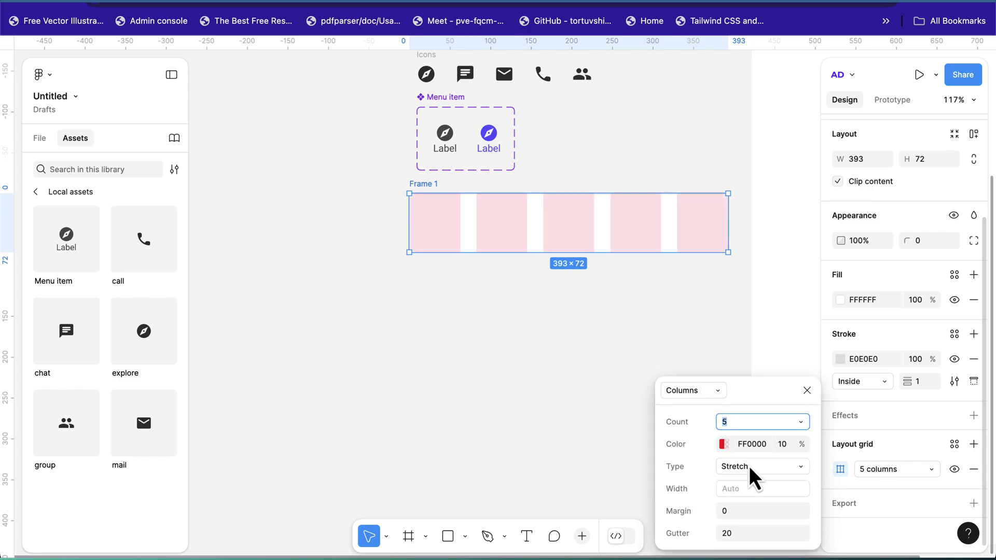
- Set the column grid's margin and gutter to 16 and its count to 5
click(746, 510)
text(1)
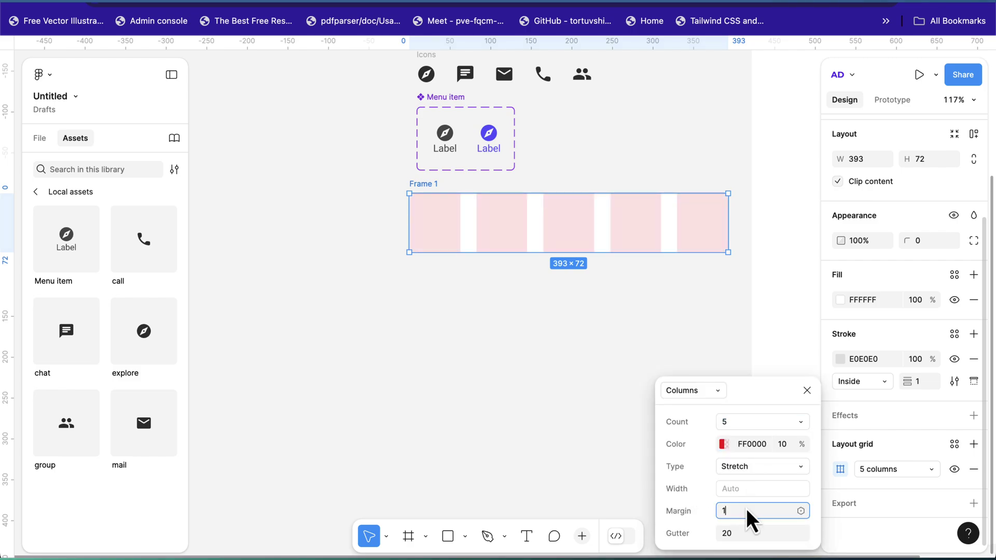
text(6)
click(744, 534)
text(1)
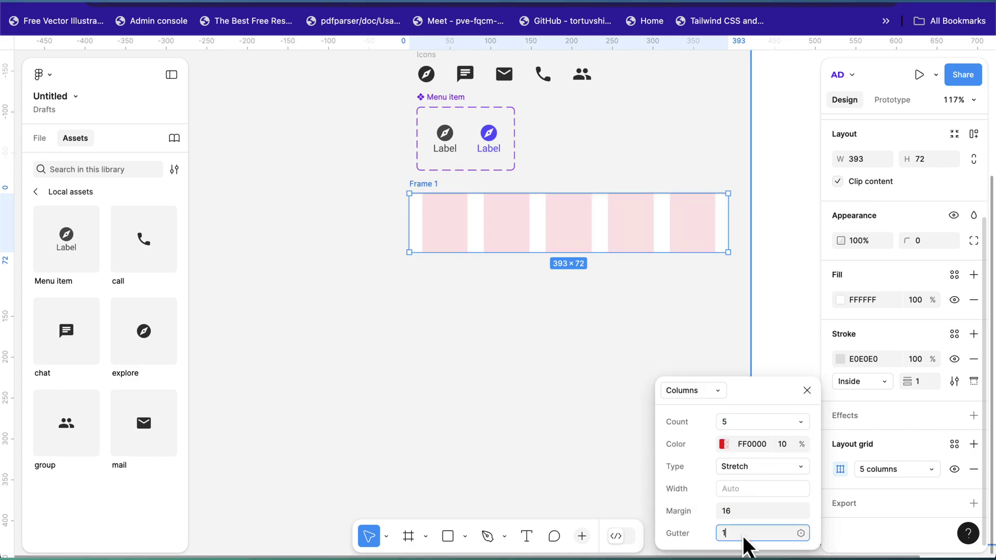
text(6)
key(Return)
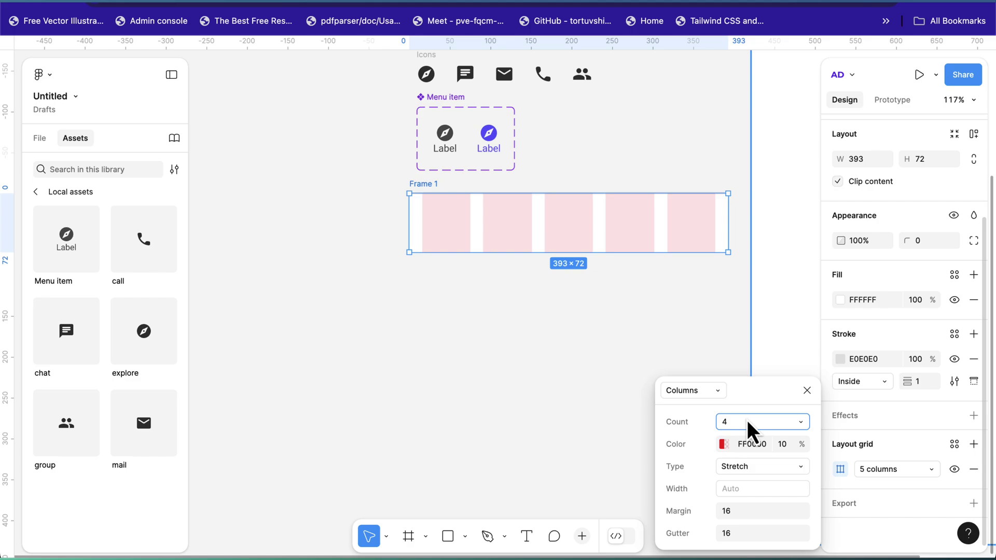
key(BackSpace)
text(5)
key(Return)
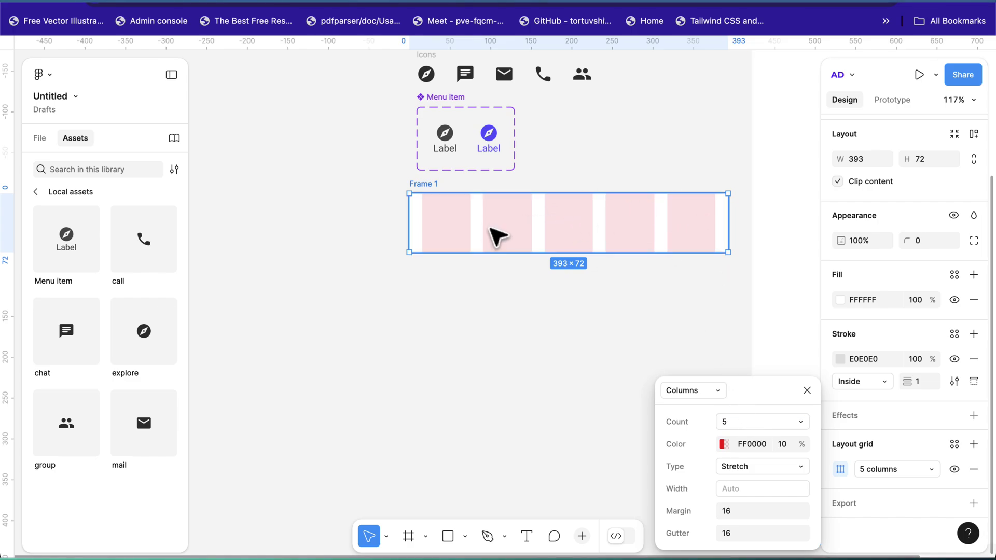
click(808, 391)
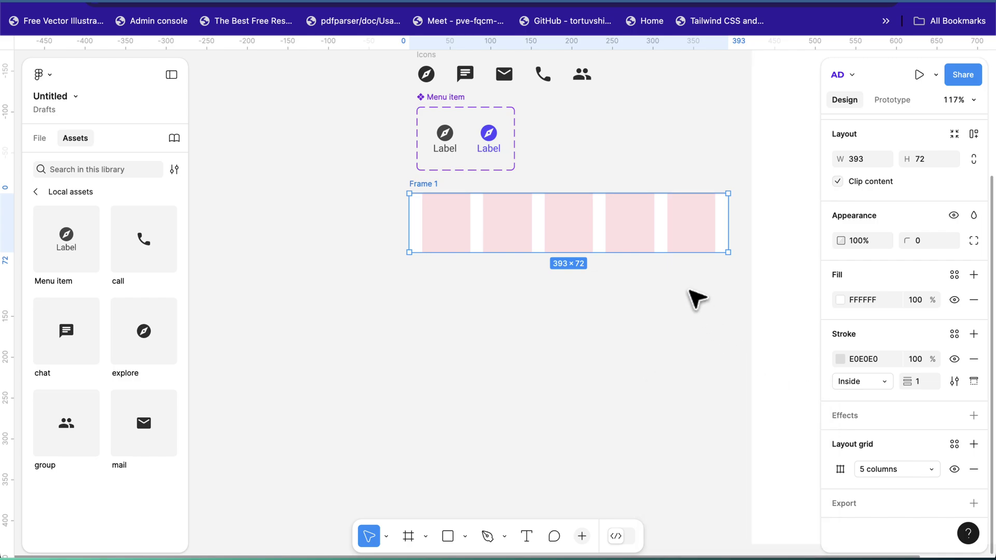
- Place a Menu item instance from the local assets in the frame's first grid column, at about X 29, Y 21
scroll(567, 222, up, 3)
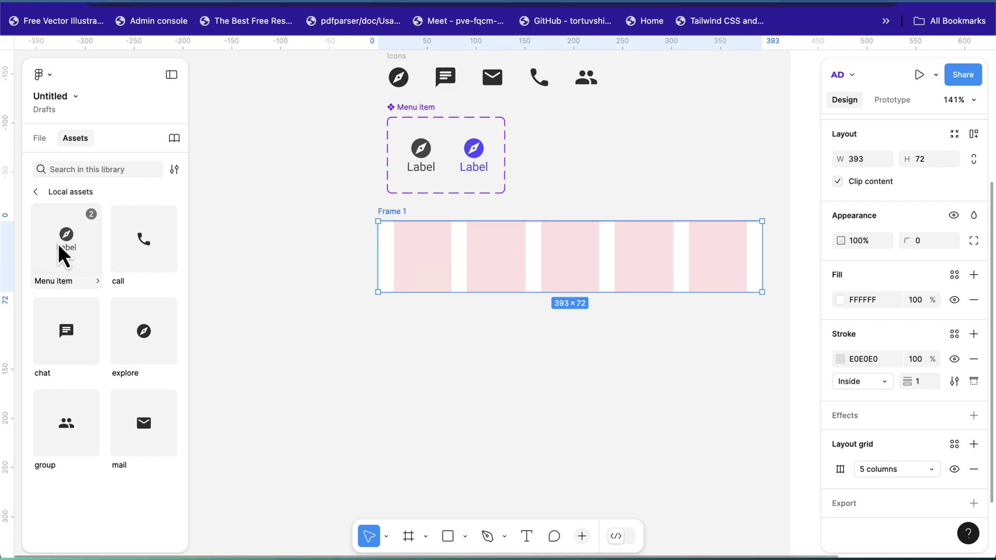
drag(58, 256, 435, 266)
scroll(417, 274, up, 10)
scroll(438, 270, down, 5)
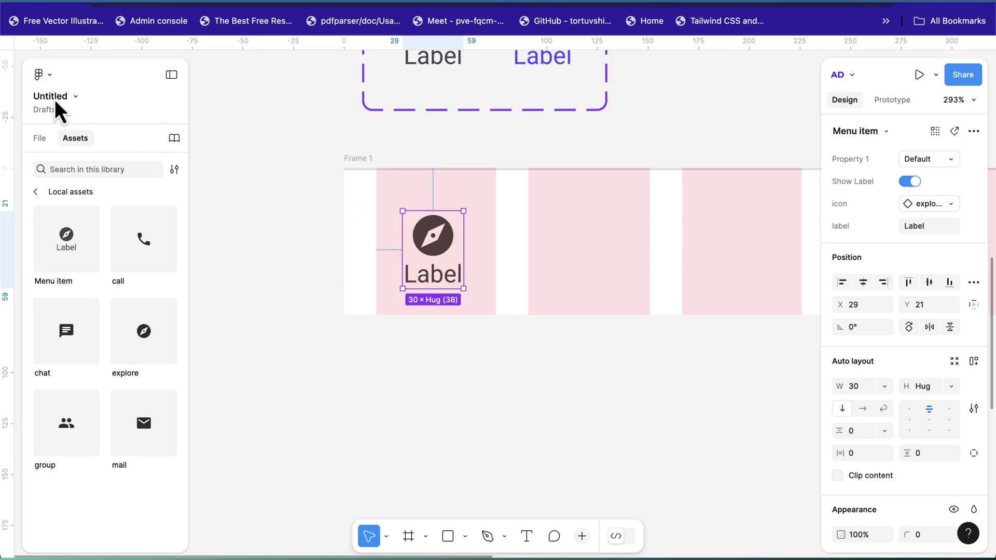
click(47, 74)
mouse_move(64, 189)
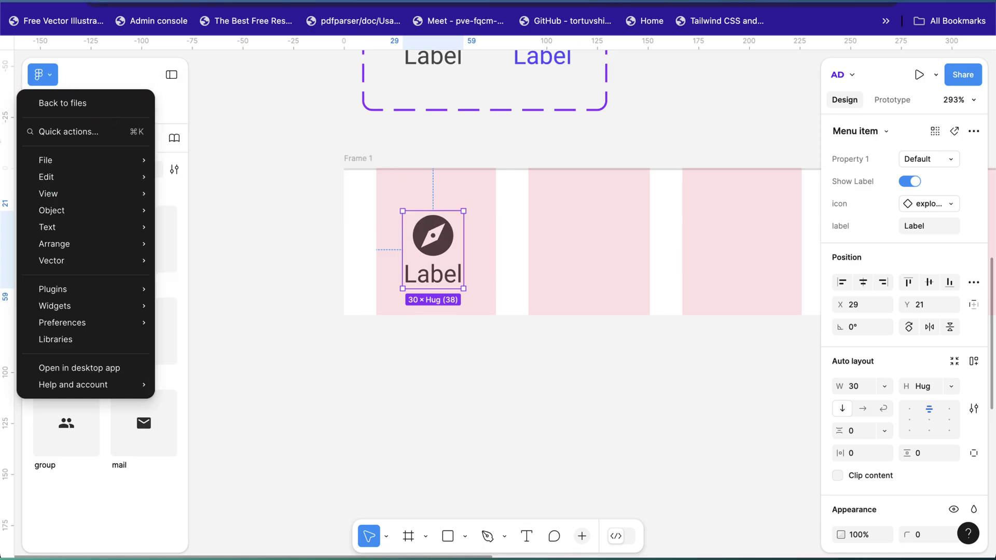
click(345, 330)
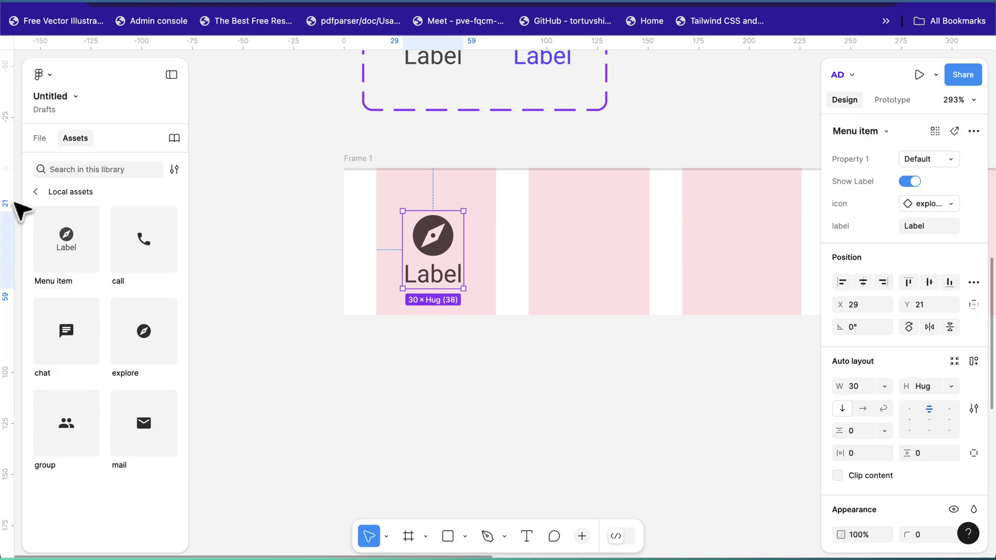
- Add a vertical ruler guide along the left edge of the frame's first grid column
drag(8, 205, 396, 249)
scroll(369, 245, up, 10)
scroll(394, 249, down, 8)
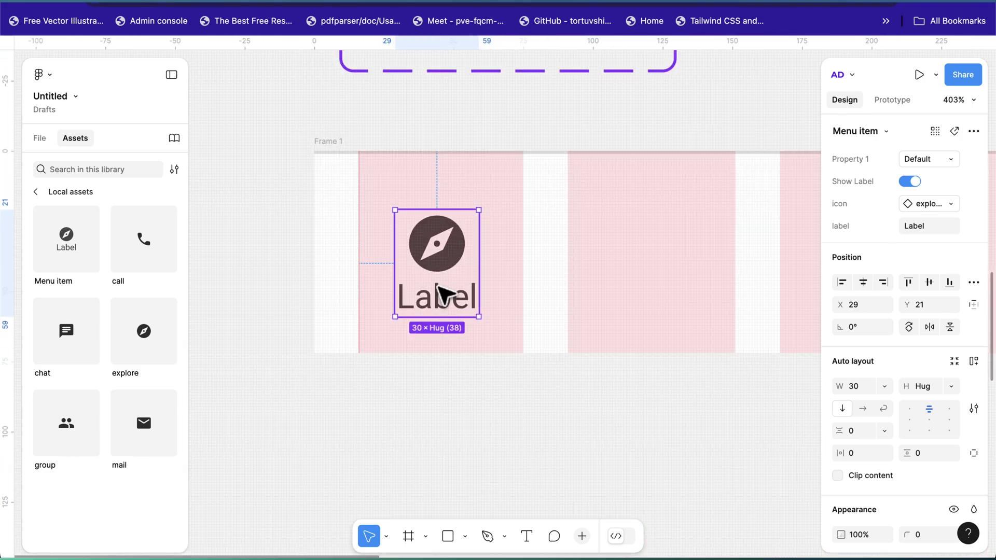
- Add a second vertical ruler guide and align it with the right edge of the frame's last grid column
scroll(443, 294, down, 5)
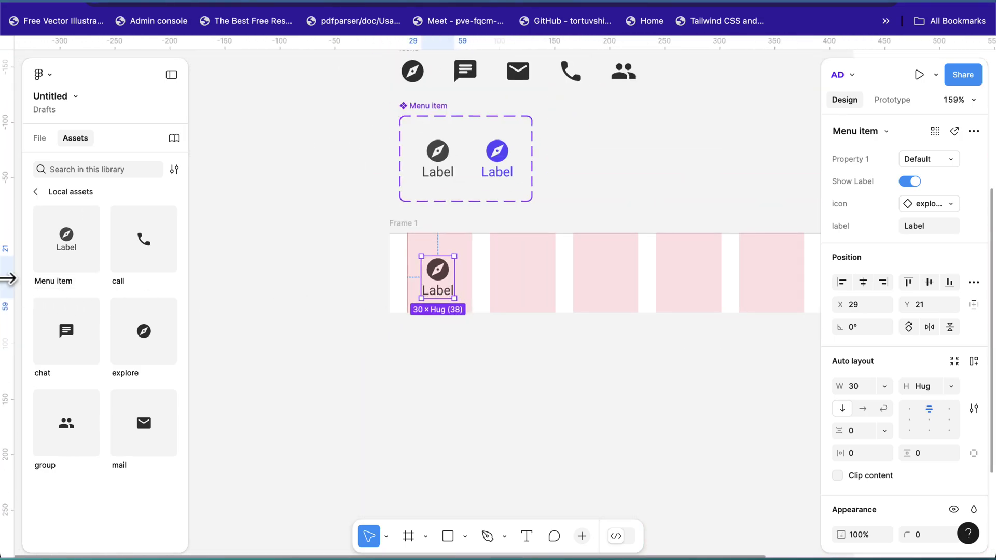
drag(16, 278, 811, 330)
scroll(814, 335, right, 3)
scroll(702, 284, up, 5)
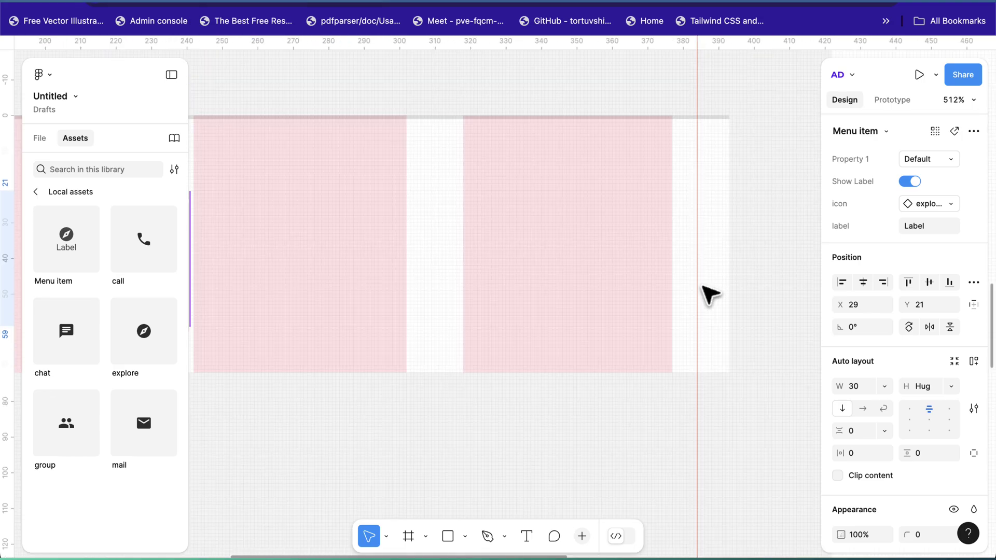
drag(698, 287, 673, 296)
scroll(673, 296, down, 6)
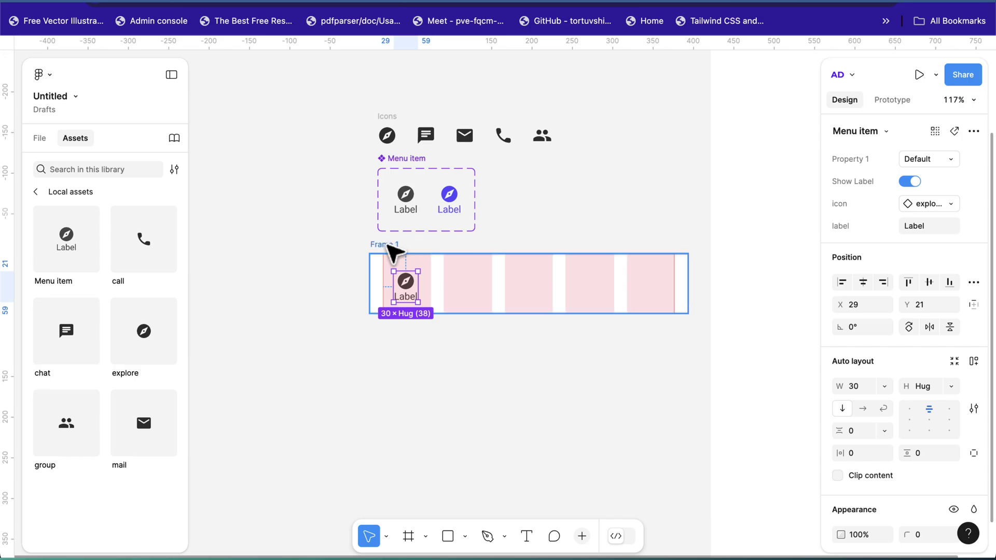
- Hide the 5-column layout grid of the 393 × 72 frame
click(664, 275)
scroll(890, 418, down, 5)
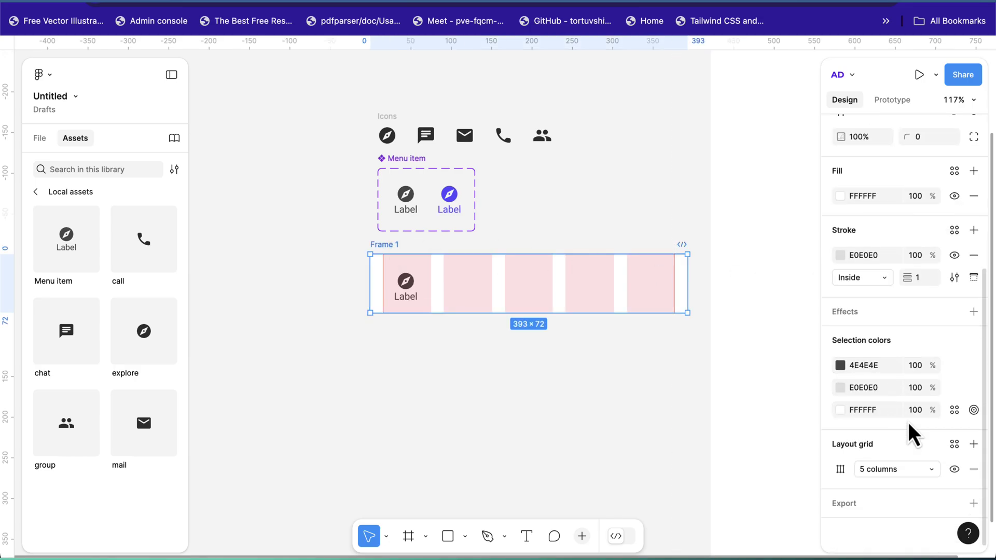
click(954, 469)
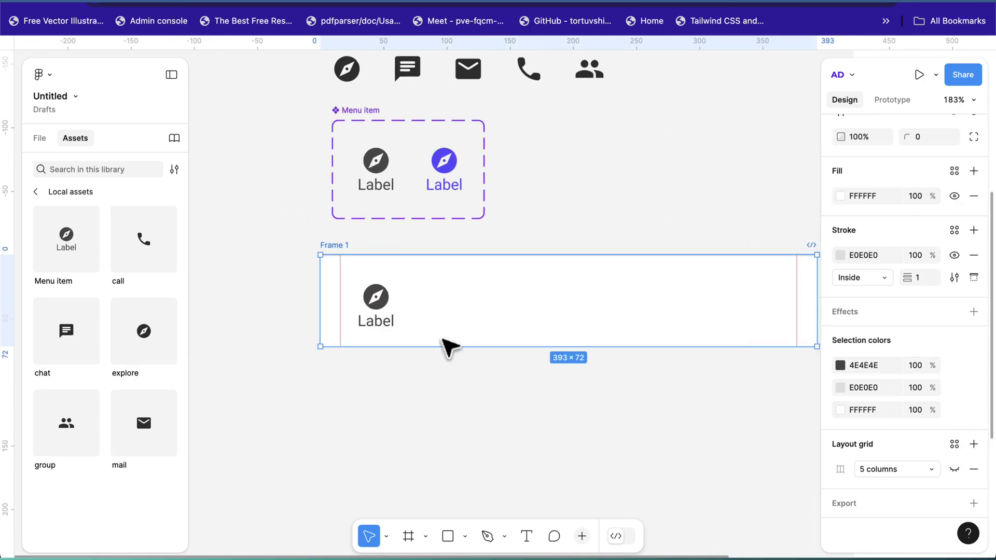
- Move the Menu item instance against the left guide at X 16, Y 22 and set its label to Explore
scroll(451, 318, up, 5)
drag(440, 321, 412, 332)
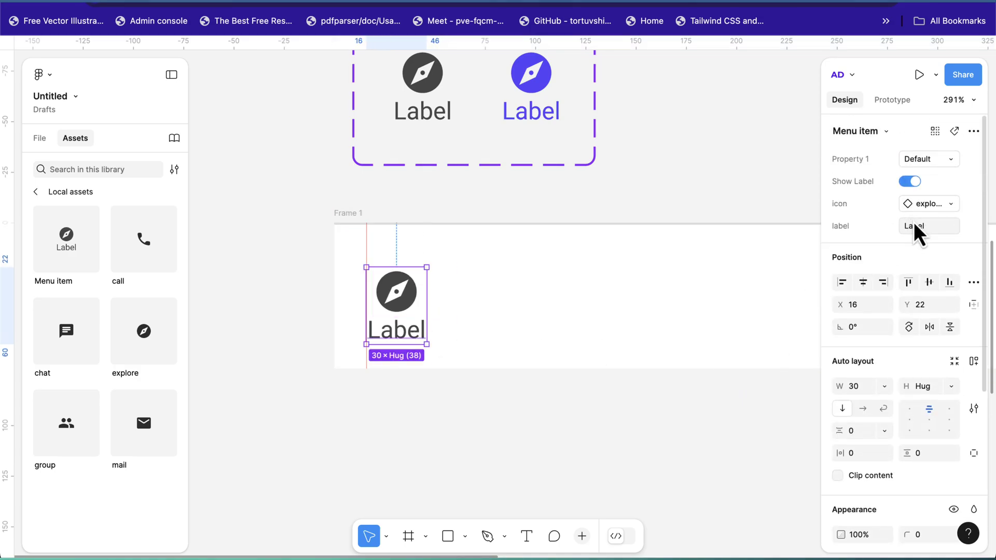
click(914, 226)
text(Explor)
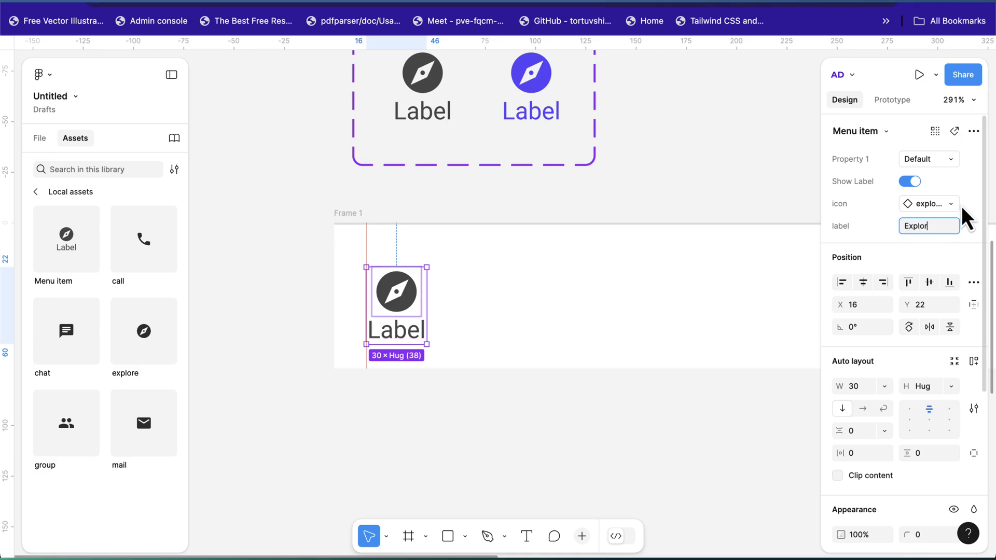
text(e)
key(Return)
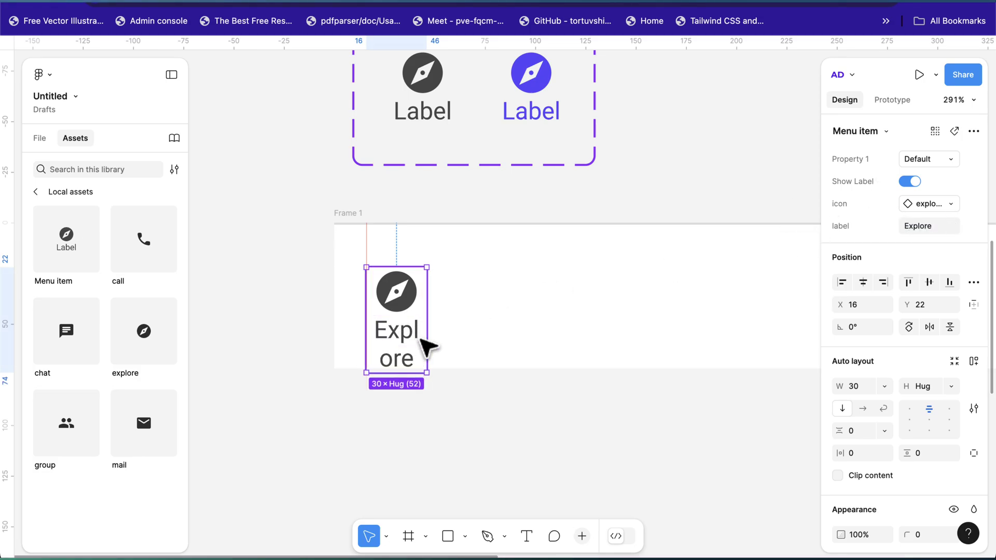
- Select the label text in both Menu item variants and set its width to hug contents
scroll(429, 337, up, 5)
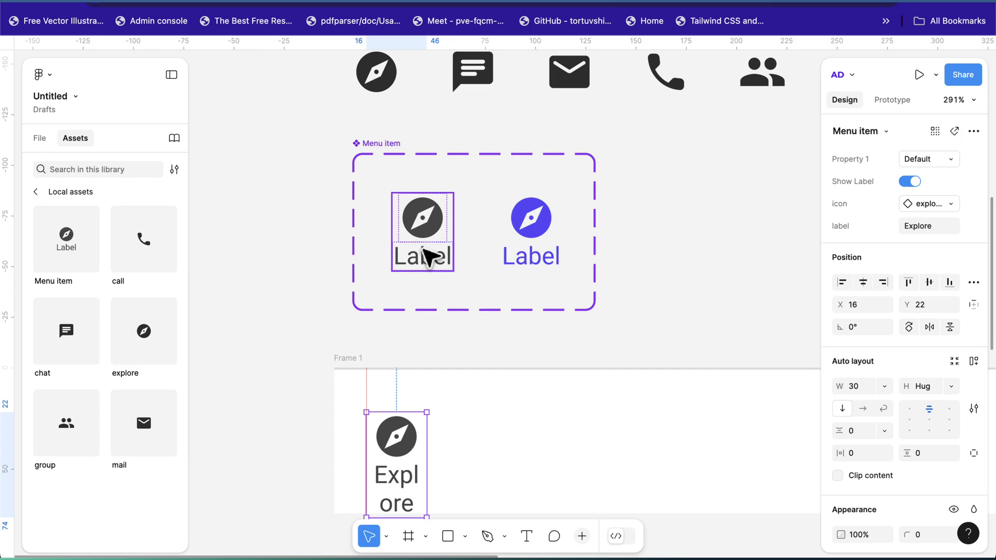
double_click(428, 263)
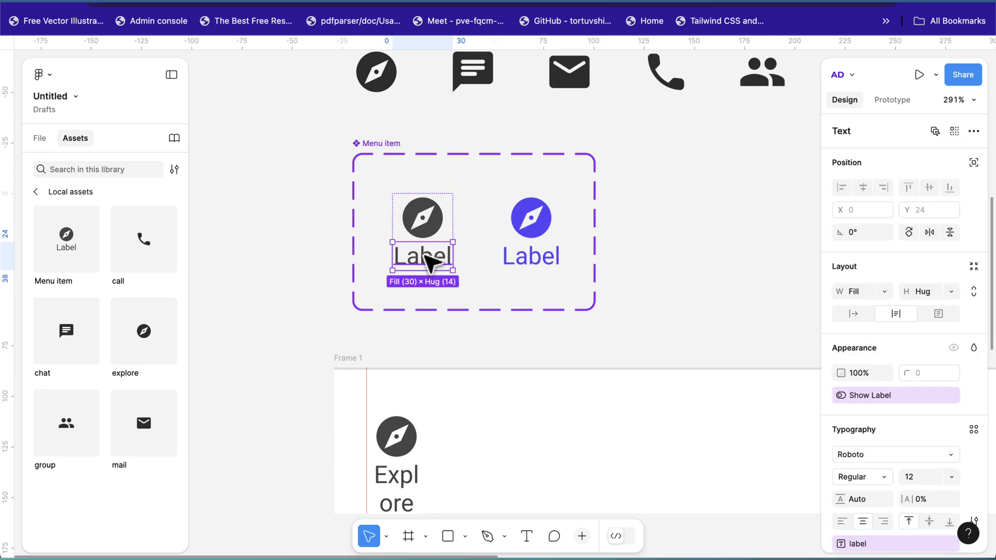
click(954, 131)
click(865, 313)
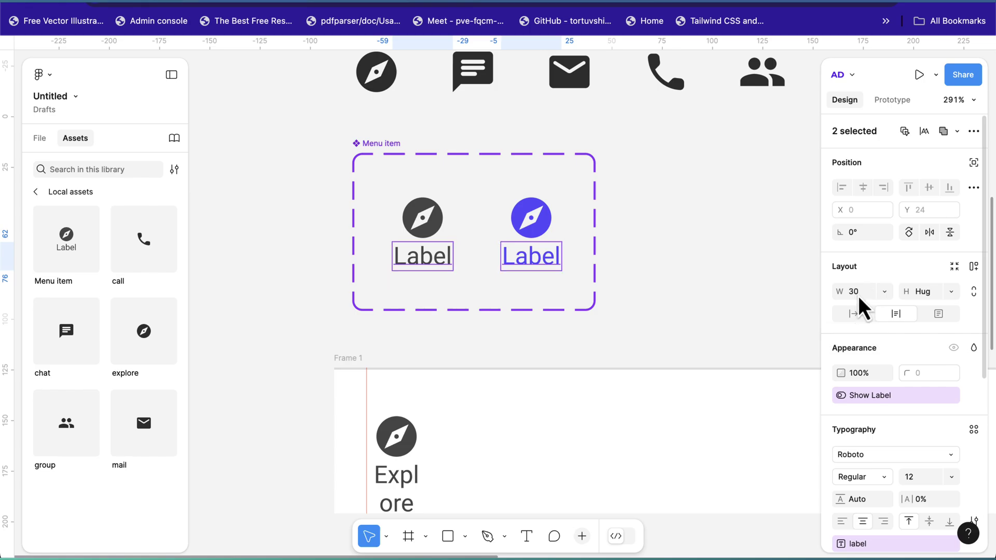
click(885, 293)
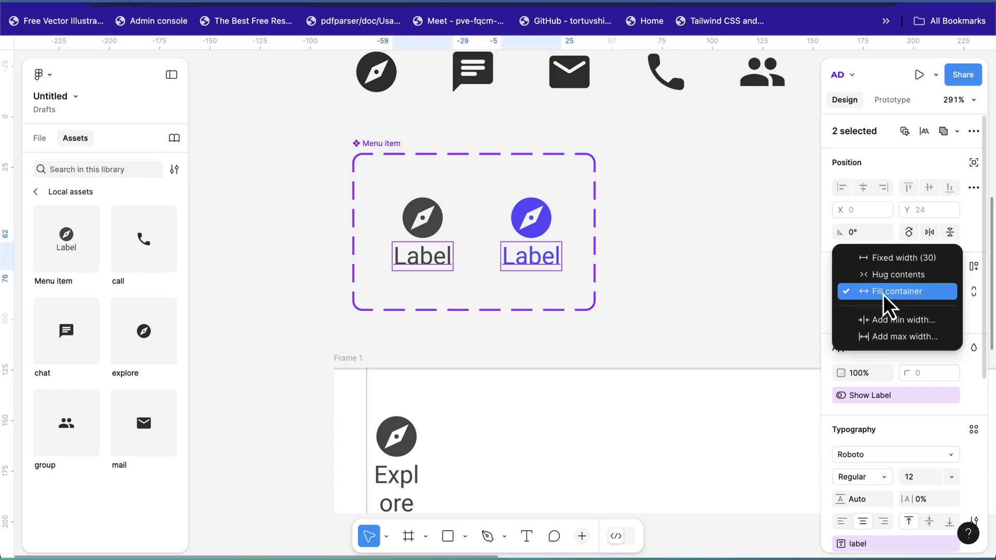
click(883, 280)
scroll(623, 353, down, 2)
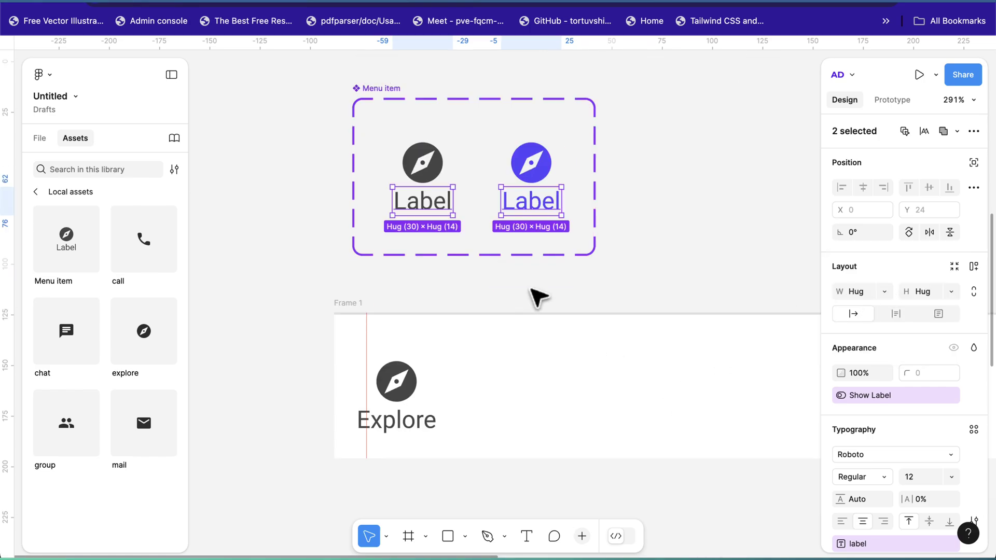
- Duplicate the Explore menu item to its right inside the frame, at about X 74, Y 22
click(438, 373)
click(407, 402)
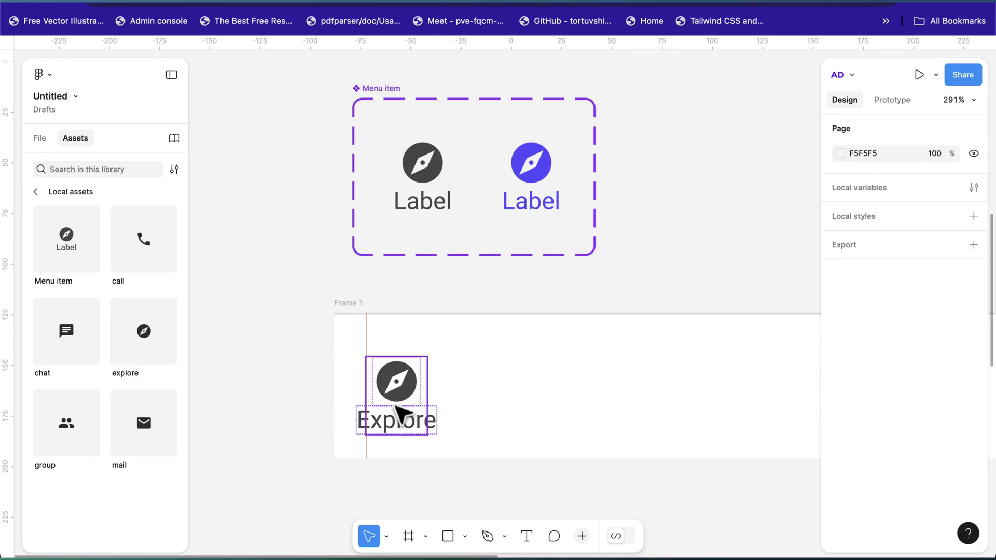
drag(395, 402, 540, 415)
scroll(408, 408, up, 3)
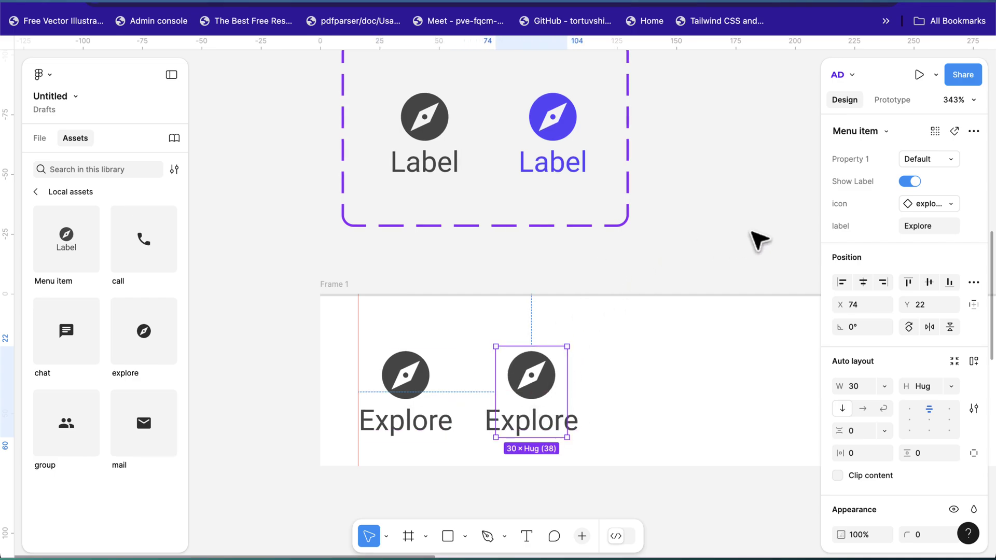
- Set the second menu item's label to Phone and swap its icon to call
click(926, 223)
text(Phon)
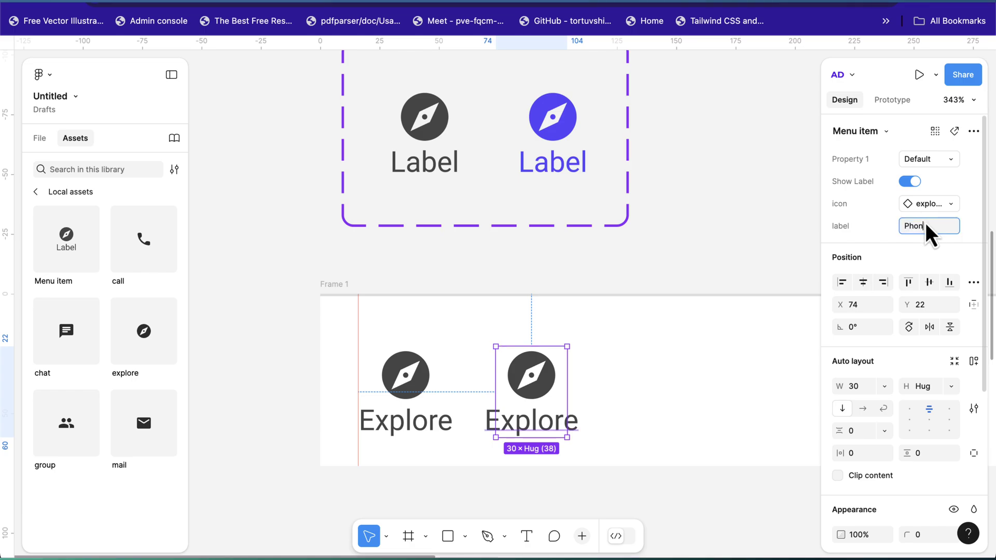
text(e)
key(Return)
click(915, 207)
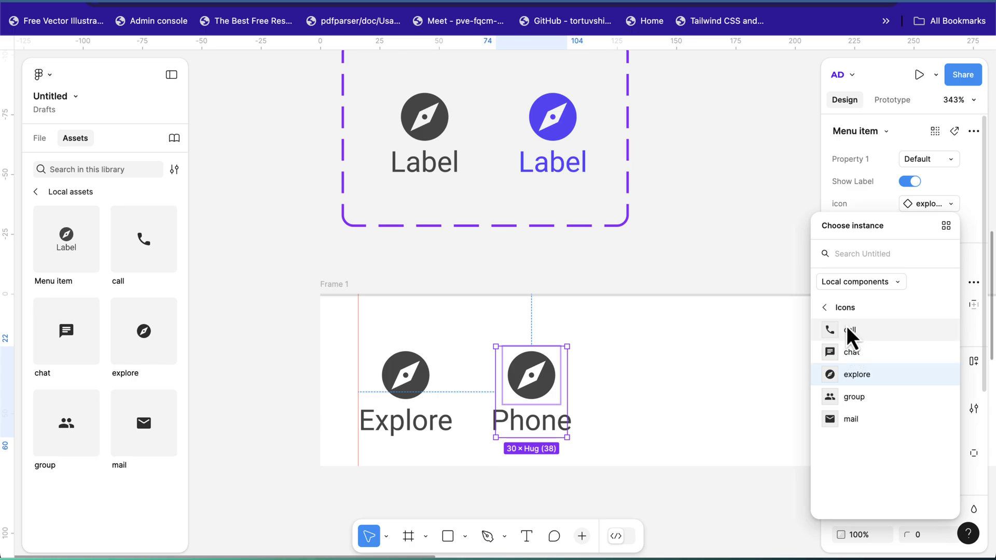
click(848, 330)
- Duplicate the Phone menu item three times to its right at equal spacing, at X 127, 180 and 233
key(ctrl+d)
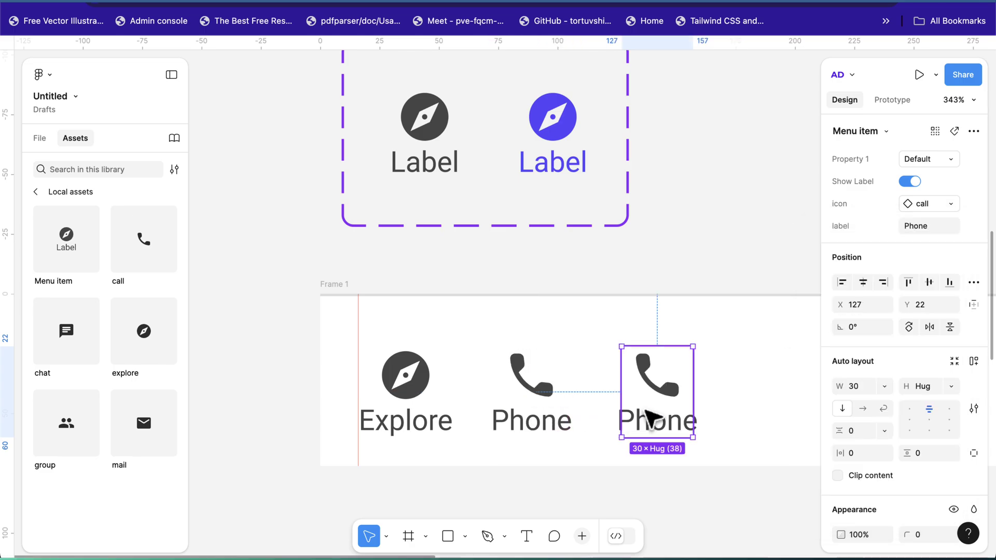
key(ctrl+d)
key(ctrl+d)
scroll(646, 410, right, 3)
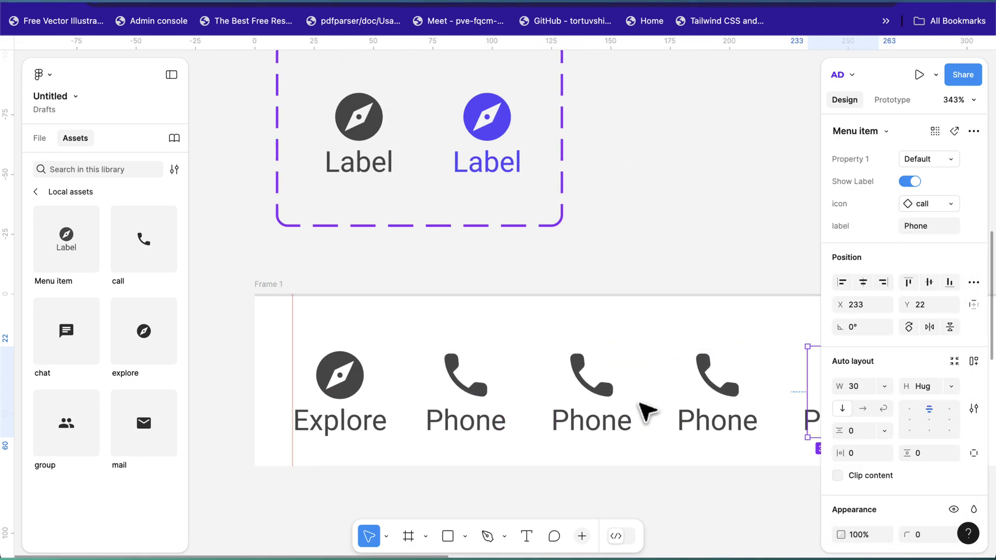
scroll(646, 410, right, 3)
- Set the third menu item's label to Messages and swap its icon to chat
click(477, 406)
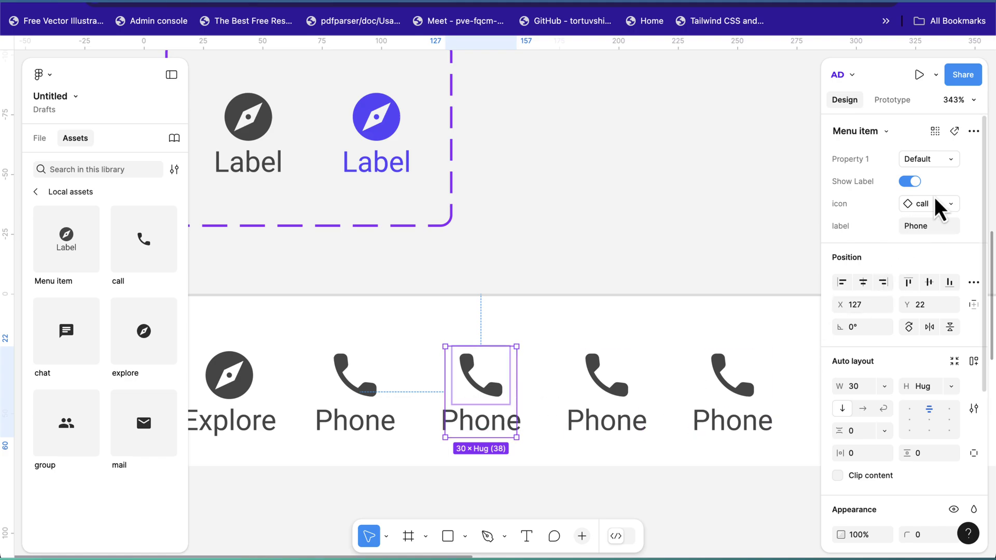
click(937, 230)
text(Mess)
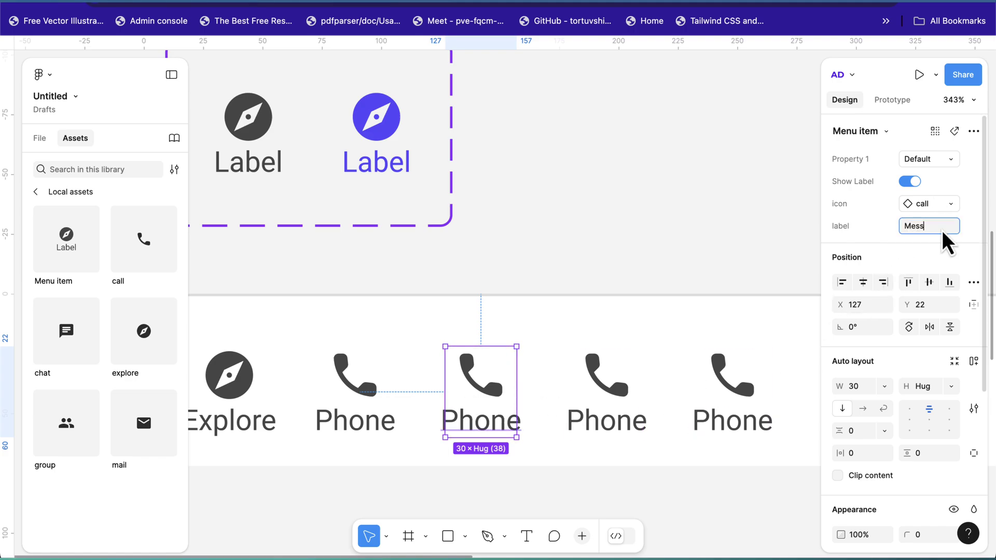
text(ages)
key(Return)
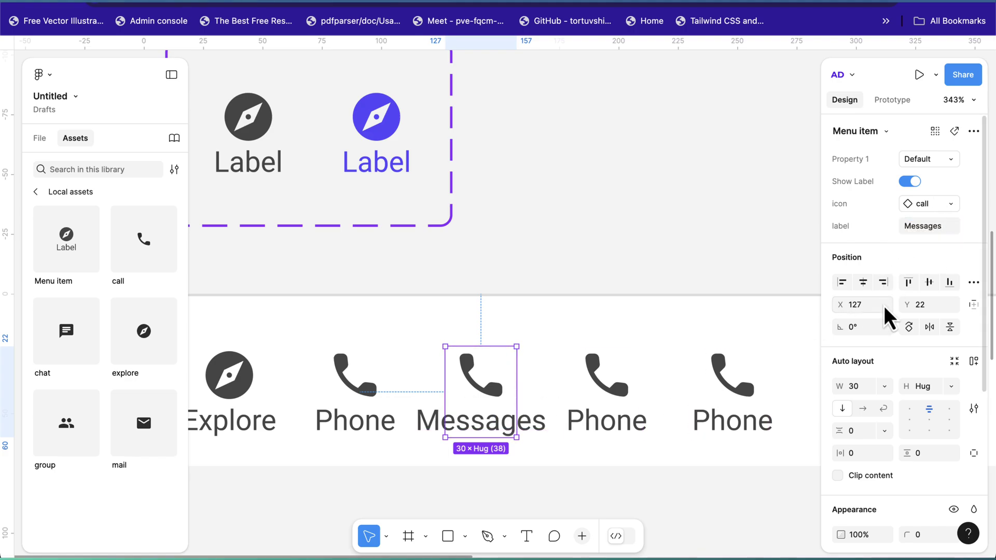
click(937, 204)
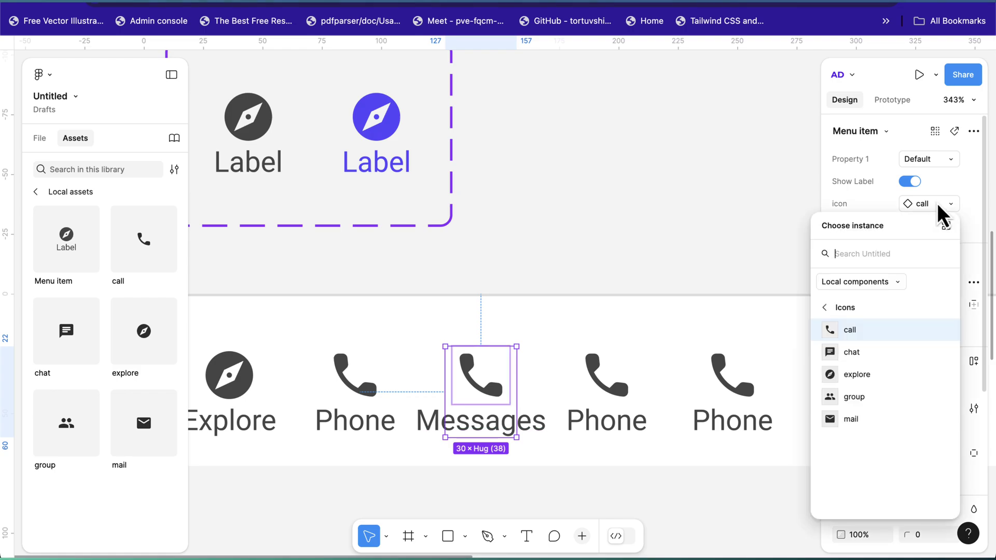
click(862, 358)
- Set the fourth menu item's label to Contacts and swap its icon to group
scroll(607, 449, right, 2)
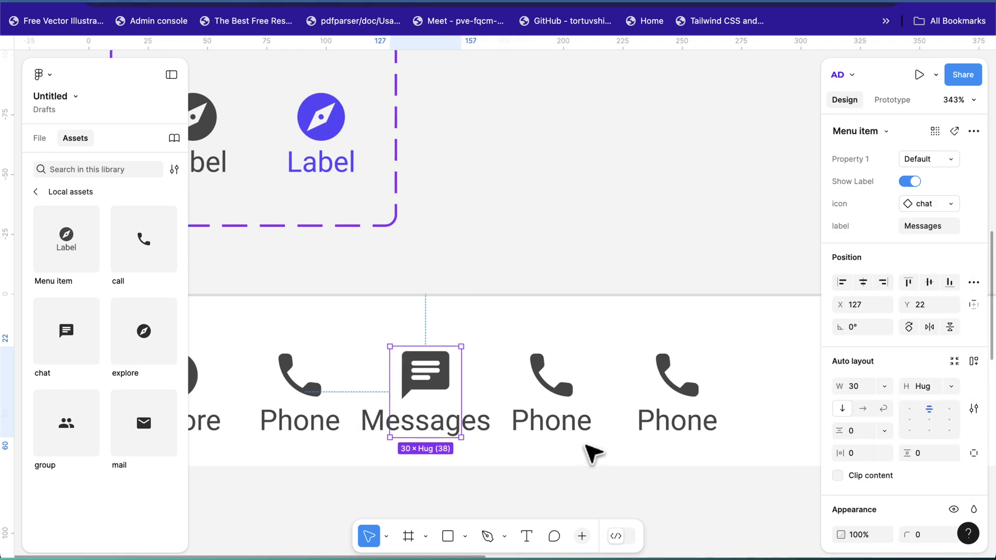
click(573, 430)
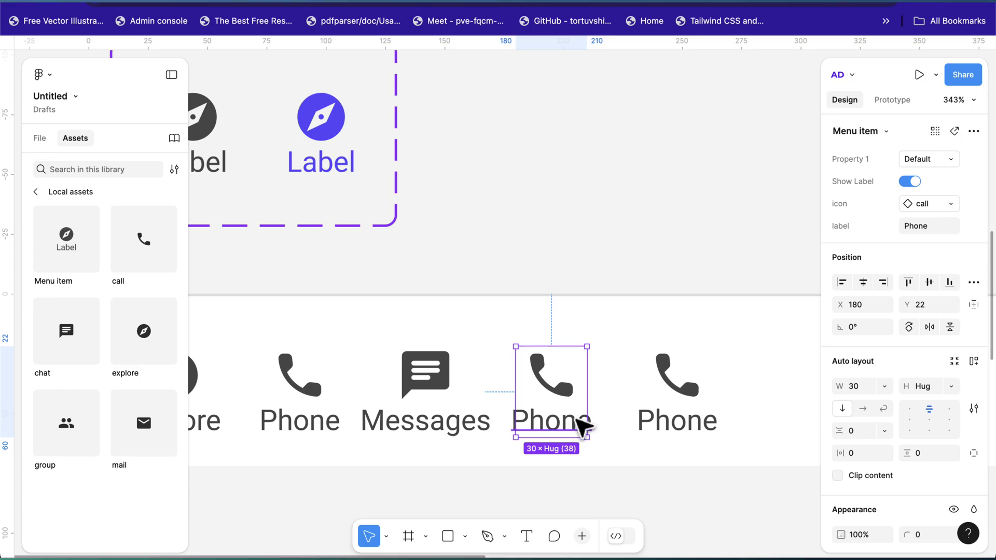
ctrl+scroll(576, 423, down, 5)
ctrl+scroll(569, 310, up, 1)
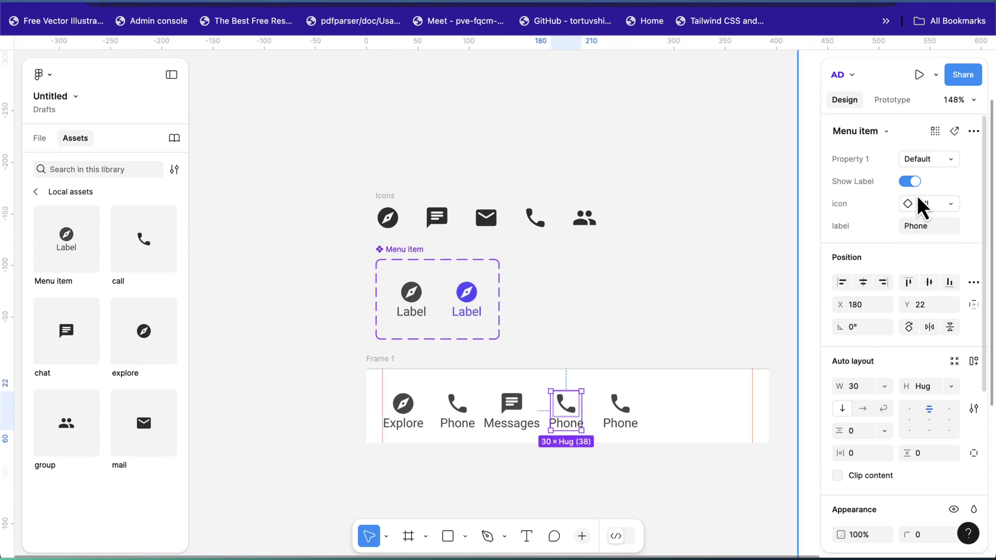
click(935, 226)
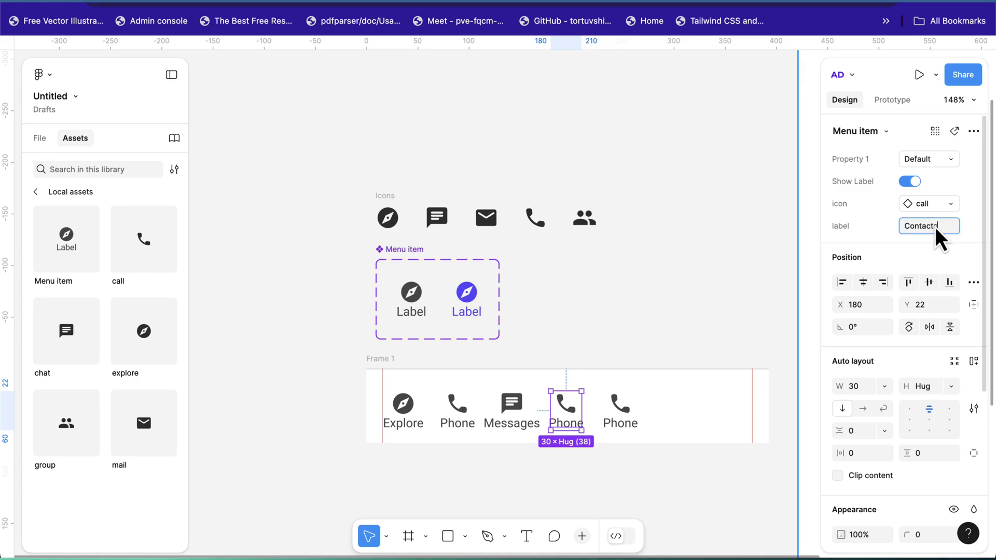
key(Return)
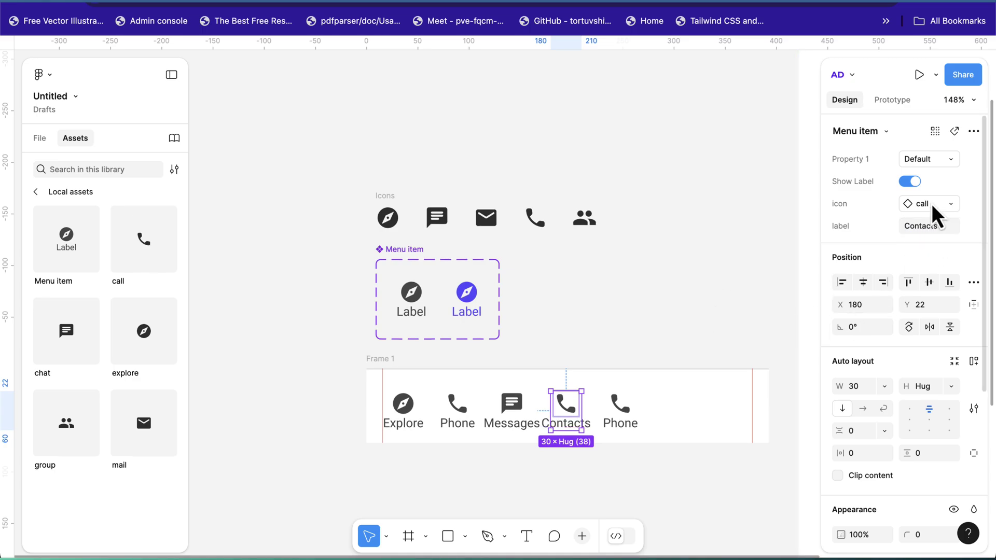
click(932, 204)
click(862, 397)
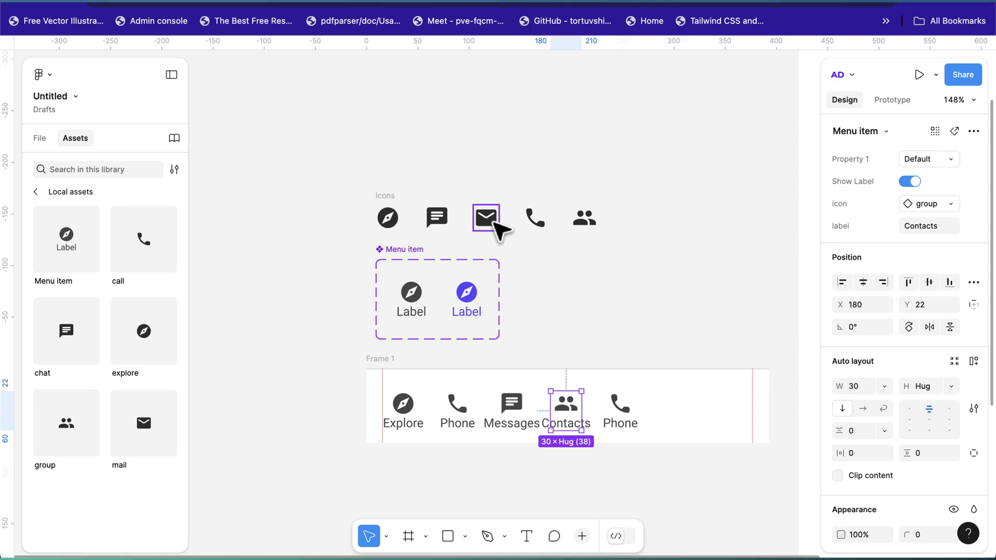
- Set the fifth menu item's label to Mail and swap its icon to mail
scroll(529, 310, up, 3)
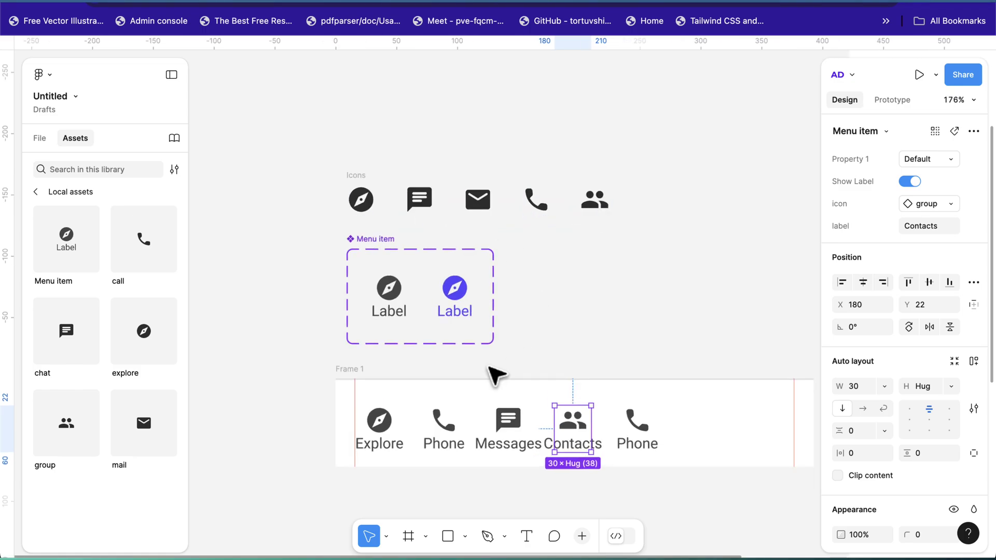
click(508, 420)
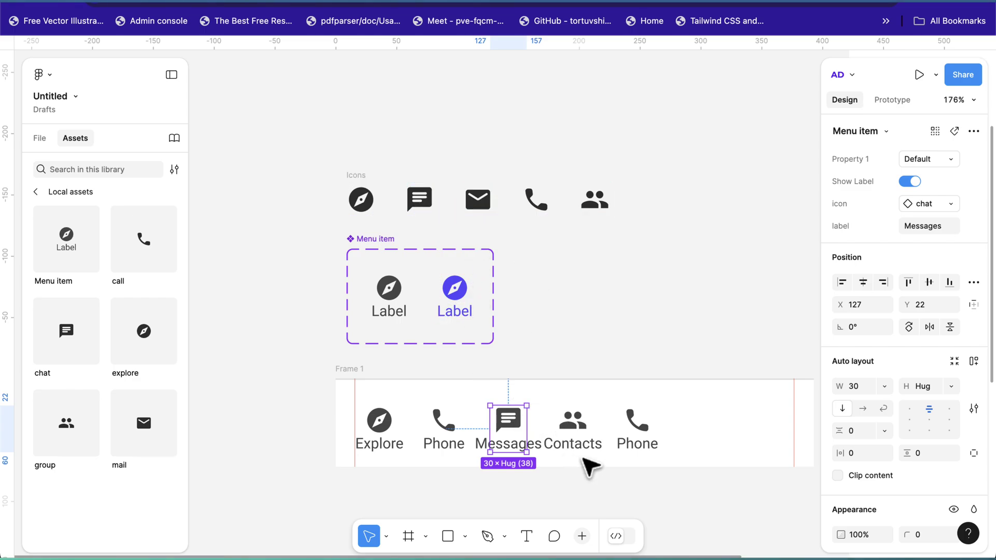
click(637, 423)
click(933, 229)
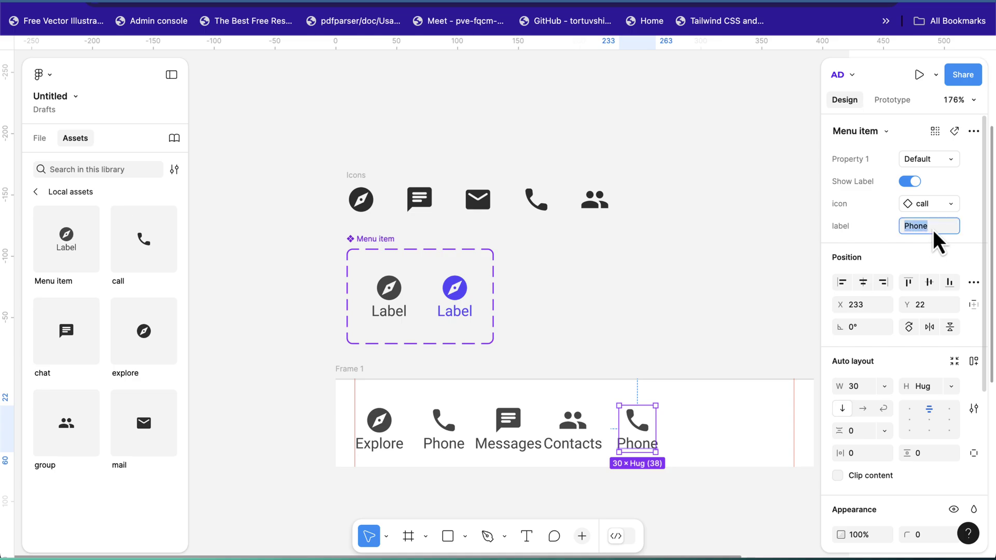
key(Return)
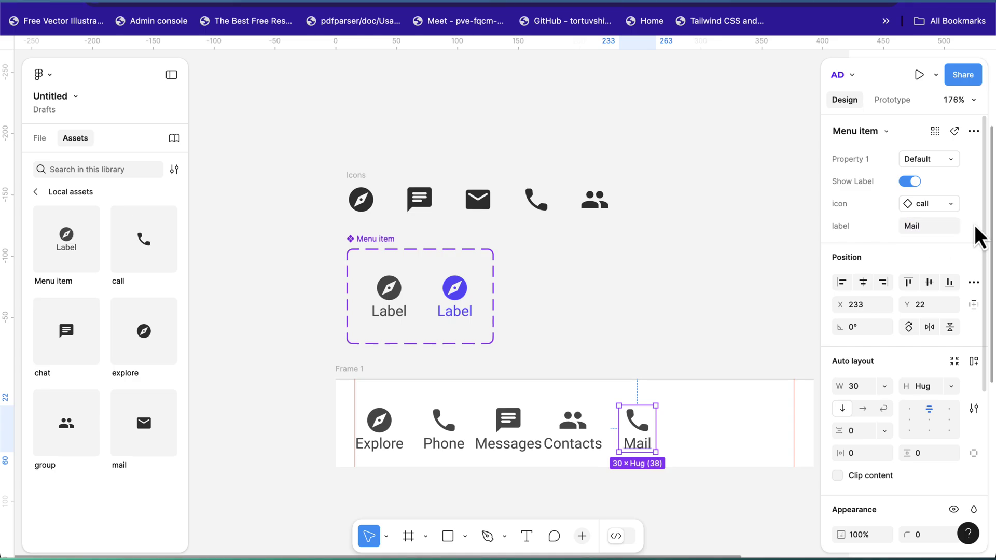
click(928, 204)
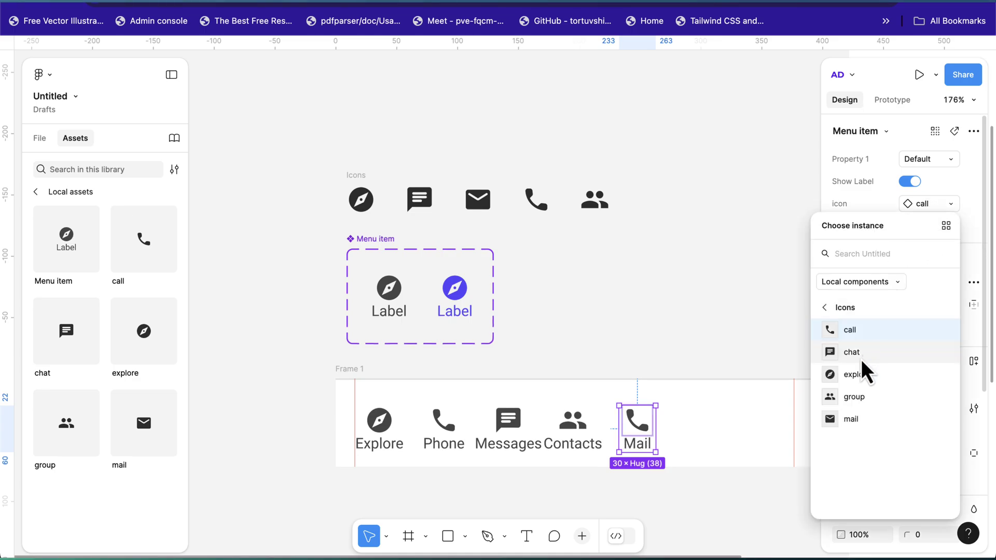
click(849, 419)
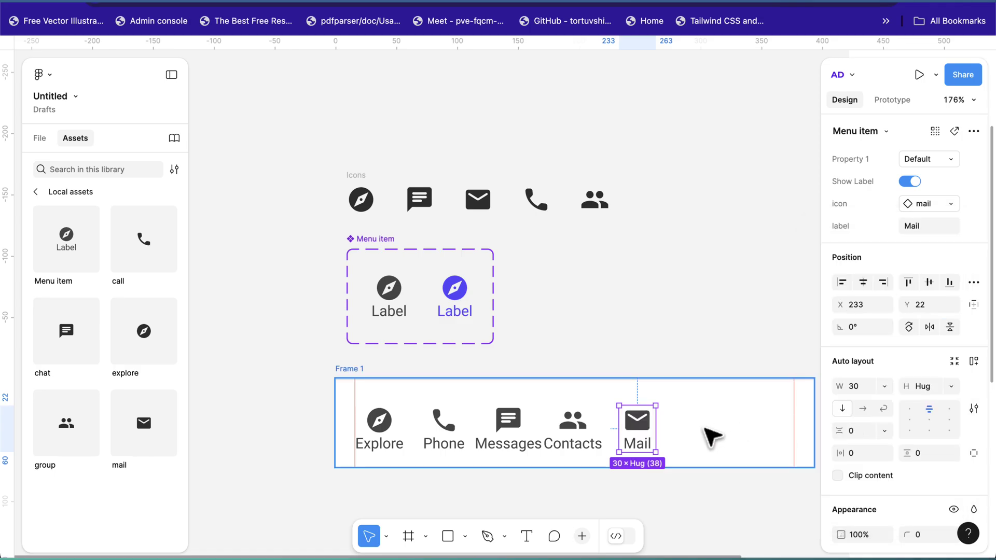
- Select all five menu items in the navbar frame and wrap them in a horizontal auto layout
scroll(714, 438, up, 2)
scroll(713, 439, down, 1)
scroll(669, 454, right, 2)
scroll(617, 474, down, 1)
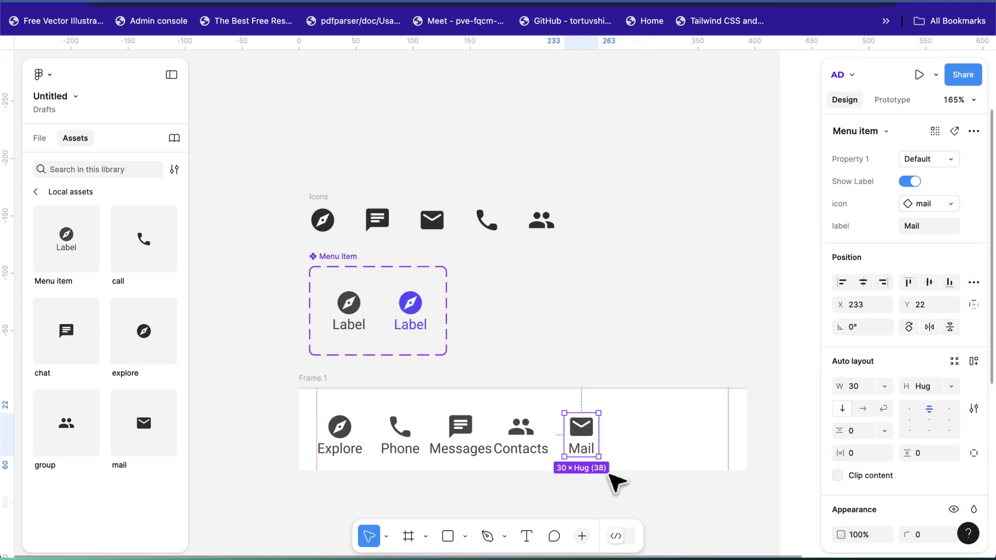
scroll(607, 415, down, 2)
scroll(597, 365, up, 2)
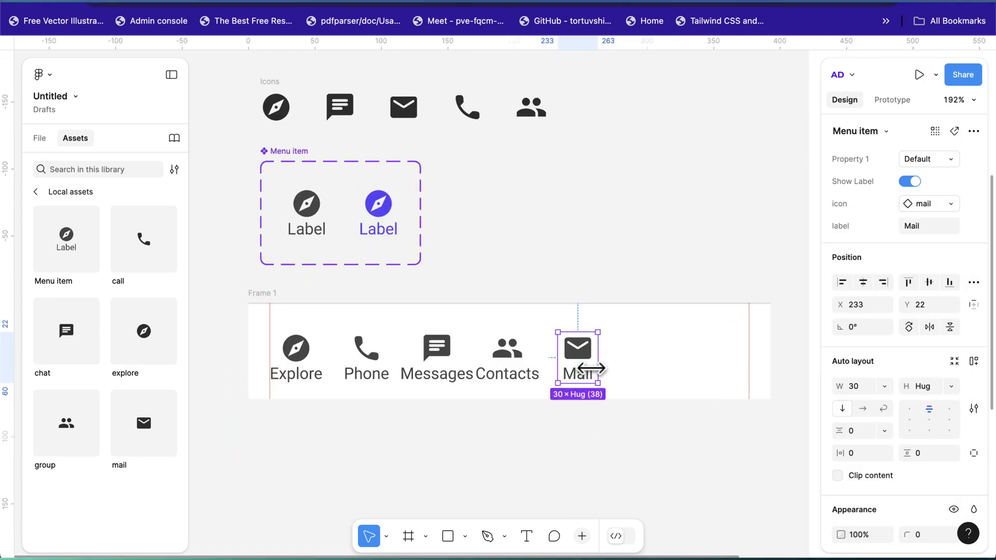
shift+click(506, 370)
shift+click(438, 351)
shift+click(363, 355)
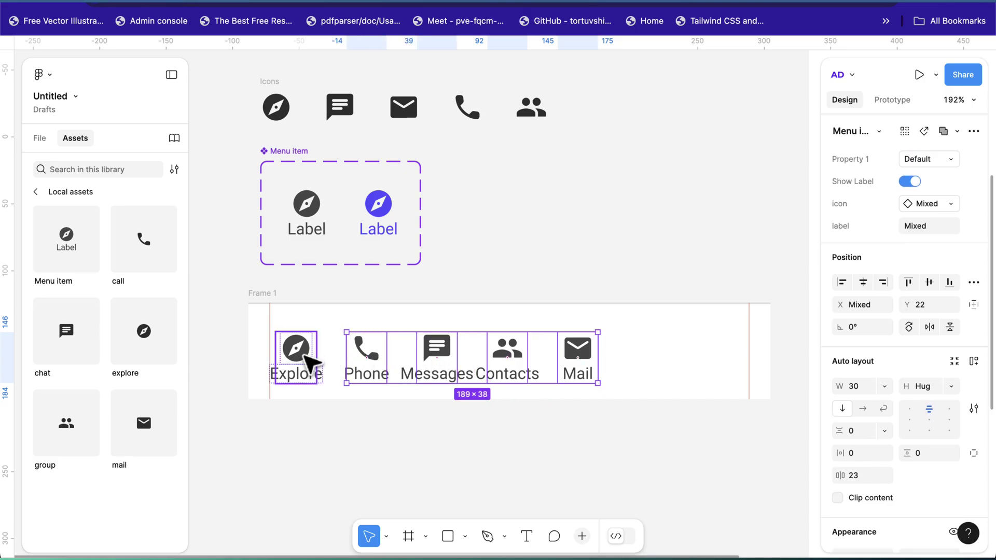
shift+click(309, 362)
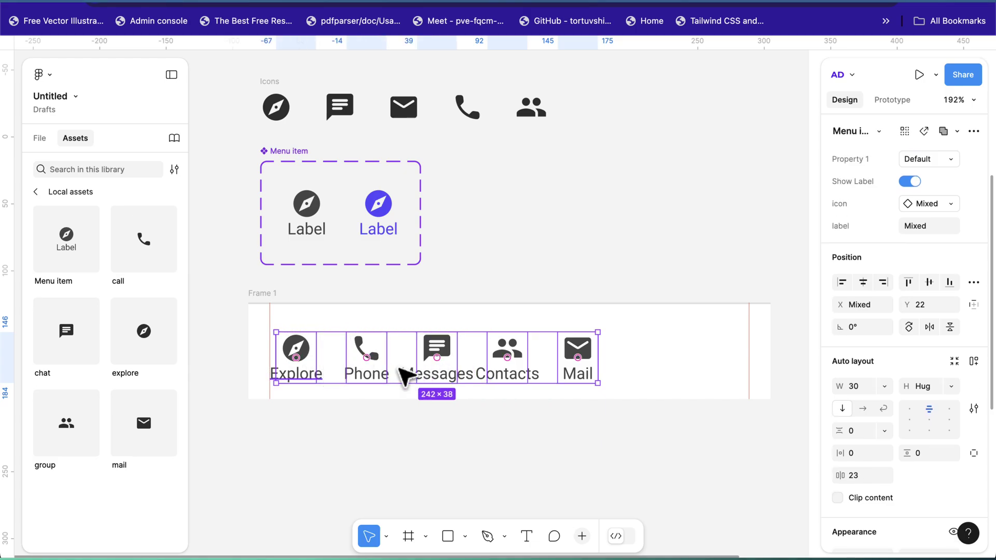
key(shift+a)
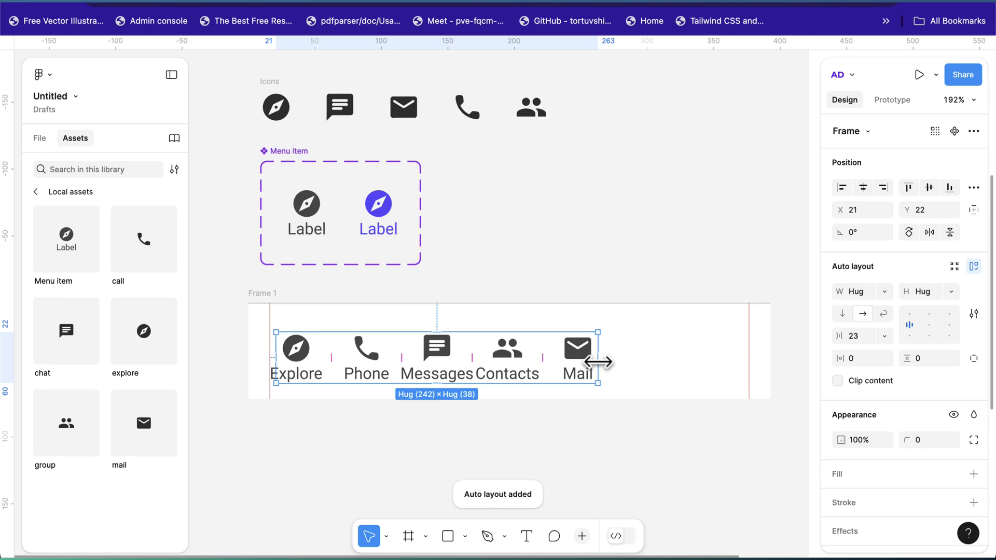
- Stretch the auto layout row to both margin guides, starting at X 16 with a width of 361
drag(597, 359, 747, 354)
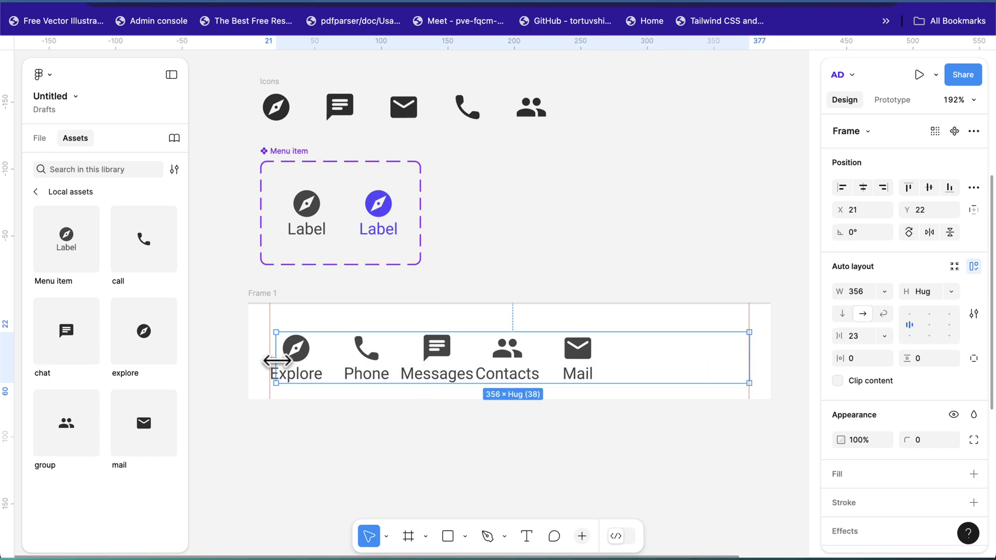
scroll(275, 358, up, 5)
drag(266, 364, 254, 363)
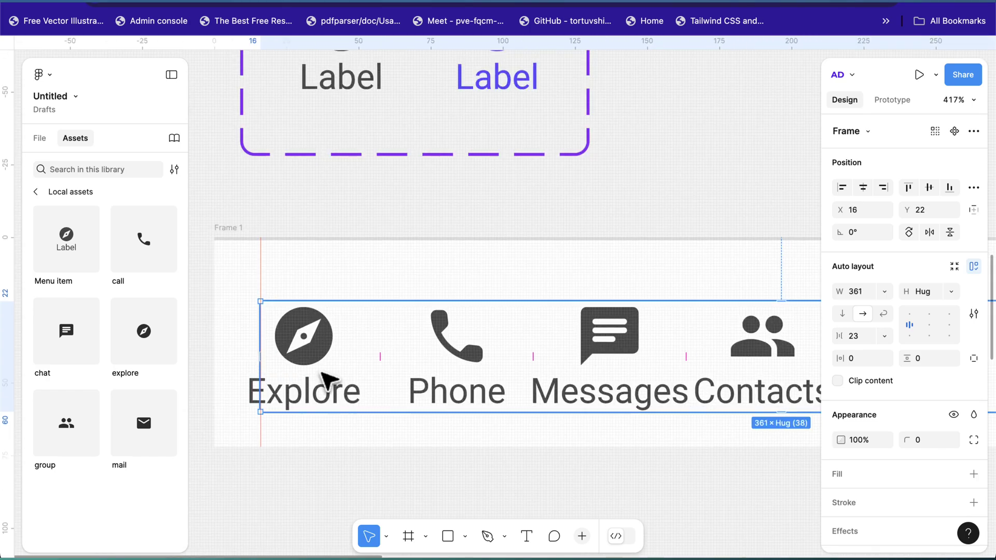
scroll(449, 405, down, 3)
scroll(519, 405, down, 2)
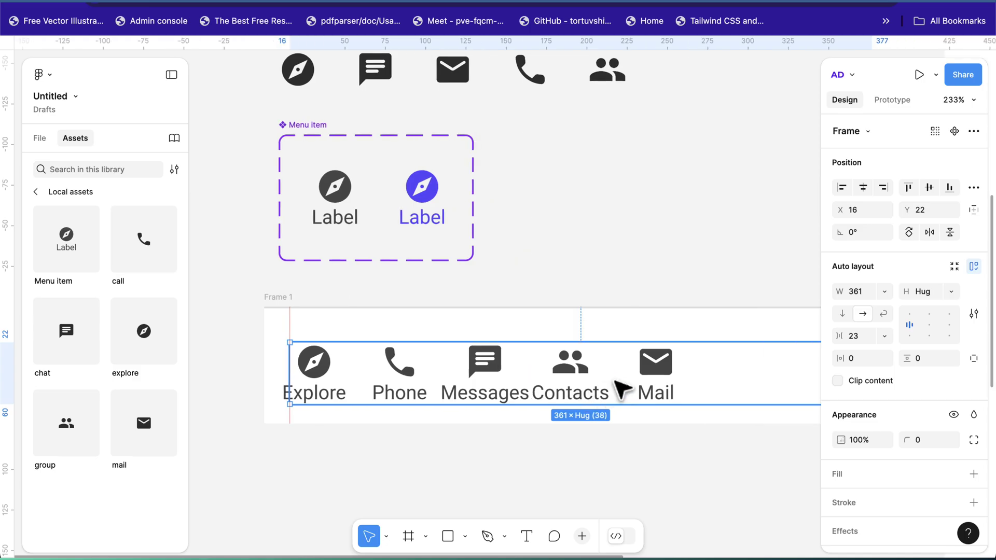
- Reorder the menu items in the row to Mail, Phone, Explore, Messages, Contacts
click(581, 388)
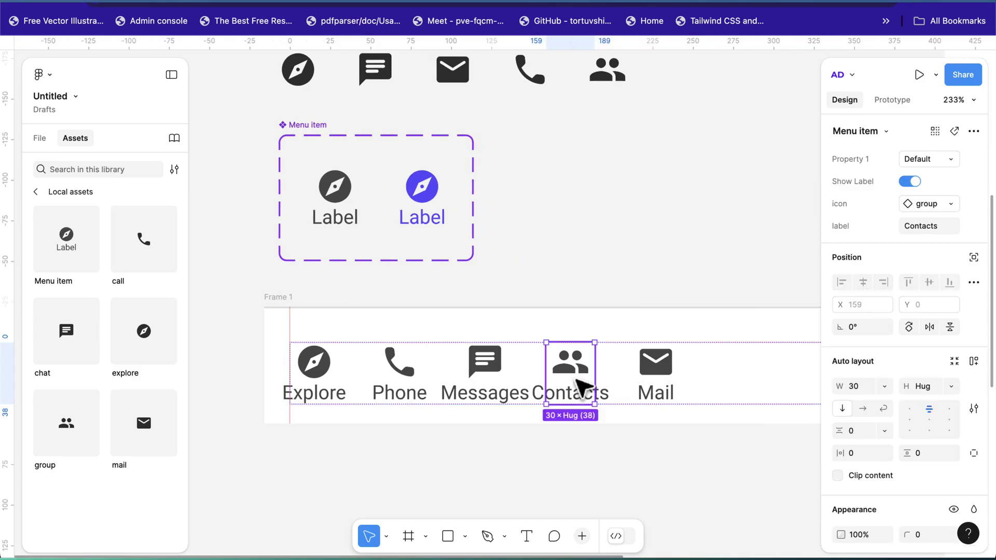
key(Right)
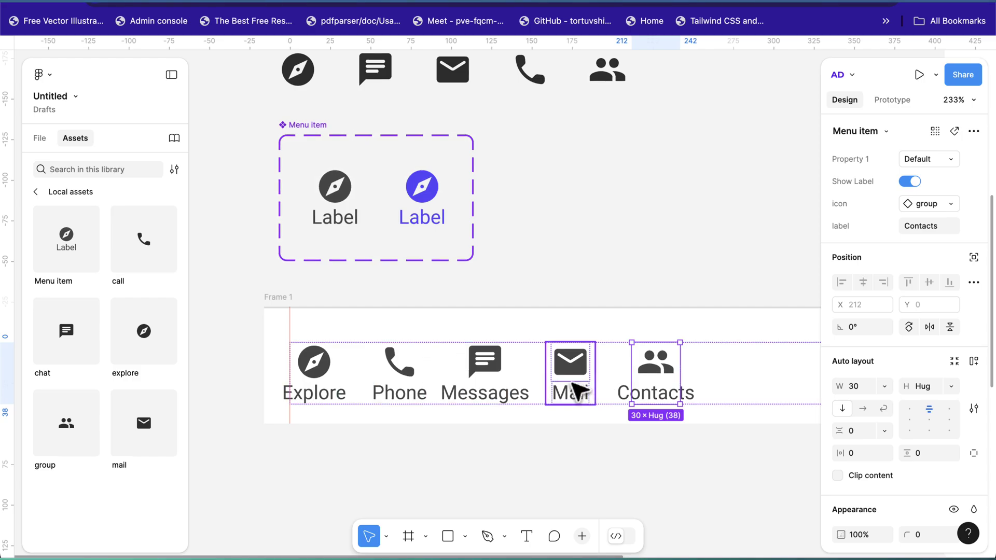
click(578, 390)
key(Left)
key(Left)
key(Left)
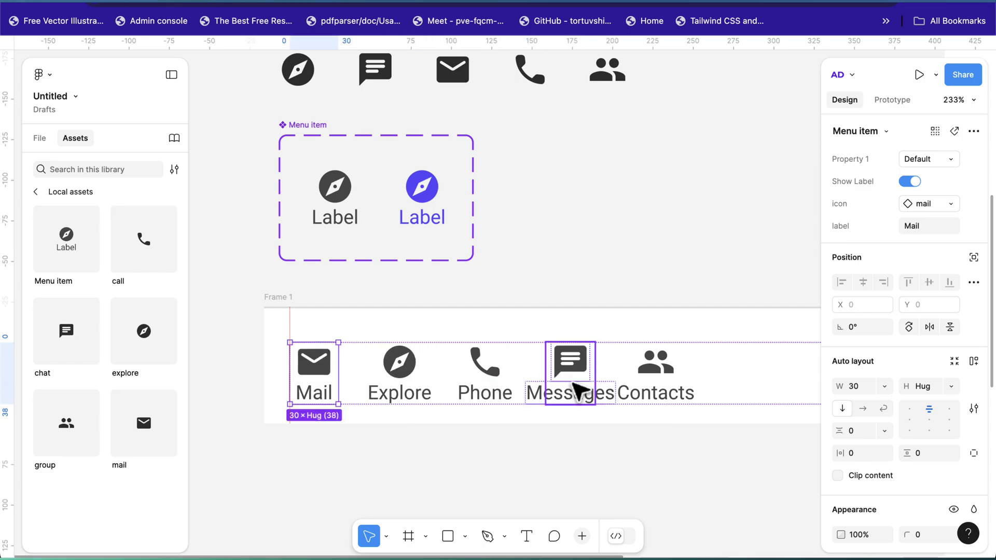
click(400, 358)
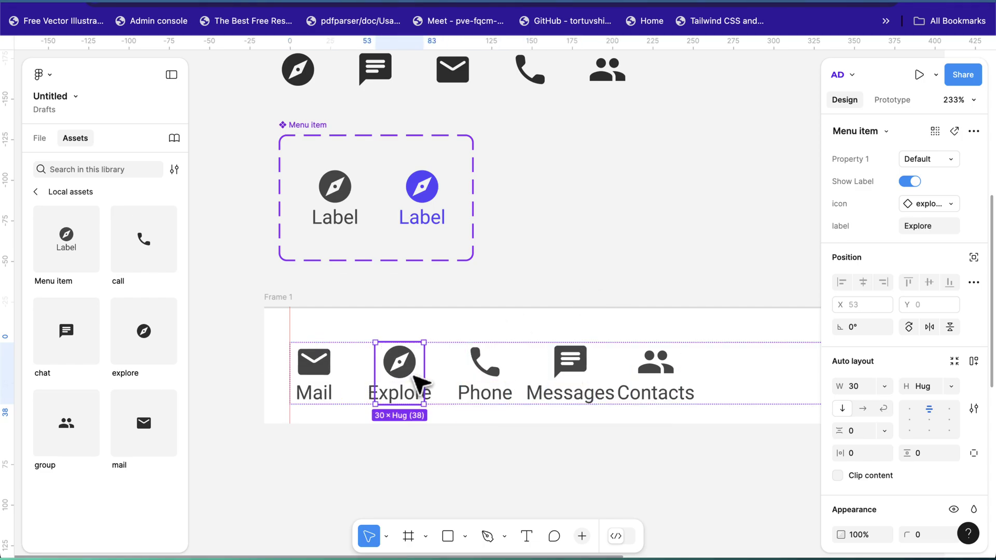
key(Right)
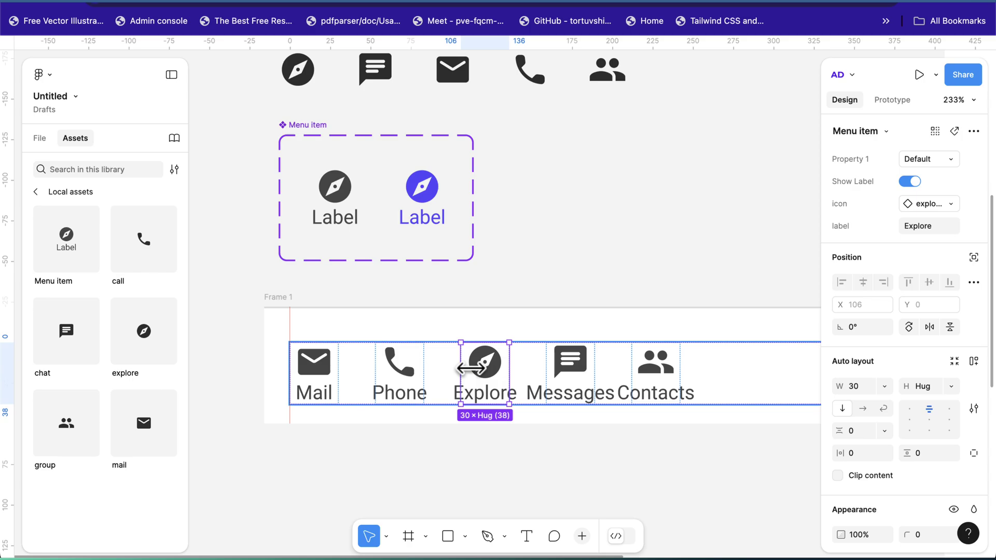
- Set the spacing between the menu items in the navbar's auto layout row to Auto
scroll(600, 448, down, 2)
click(650, 399)
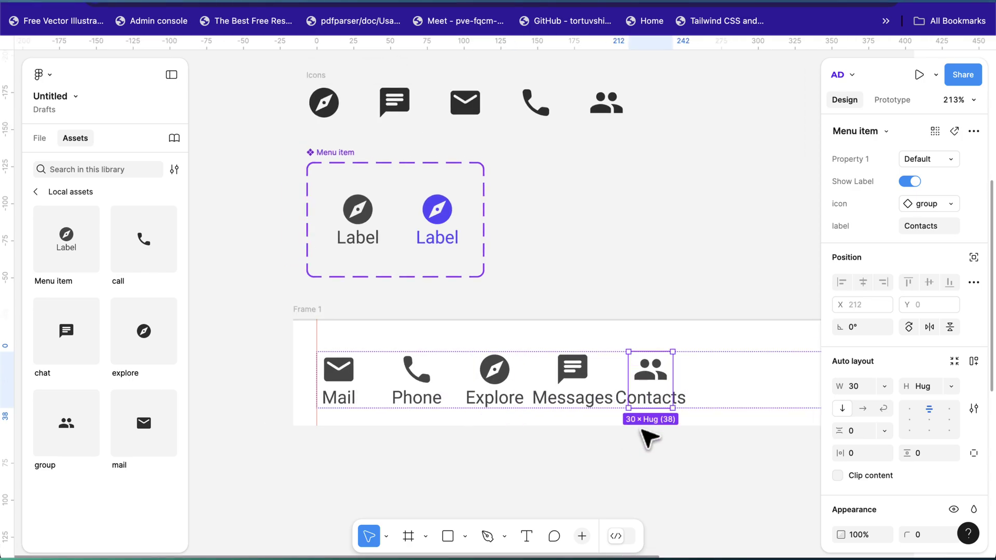
click(646, 436)
click(542, 410)
scroll(541, 408, right, 4)
scroll(537, 407, down, 2)
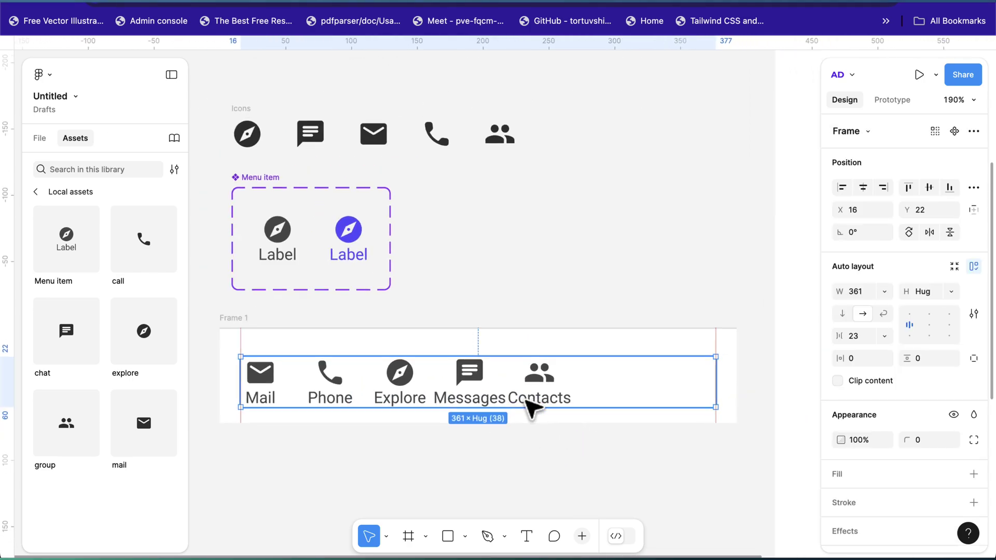
click(884, 338)
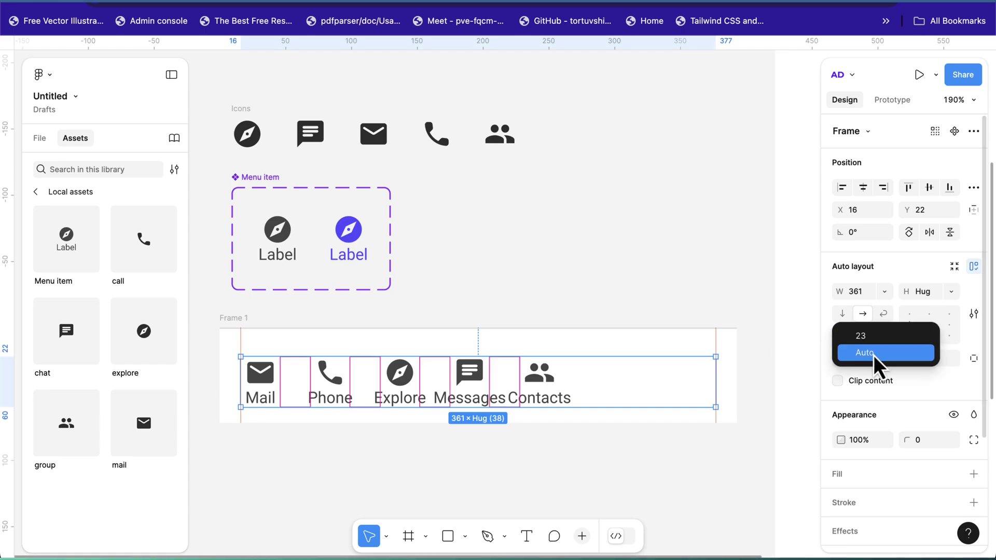
click(874, 354)
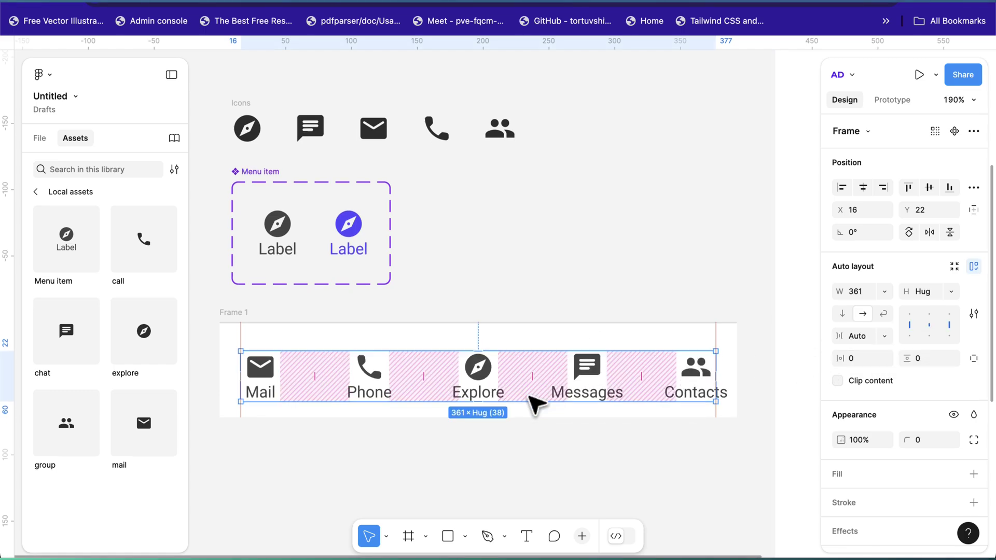
- Center the auto layout row vertically within the navbar frame
scroll(537, 386, down, 1)
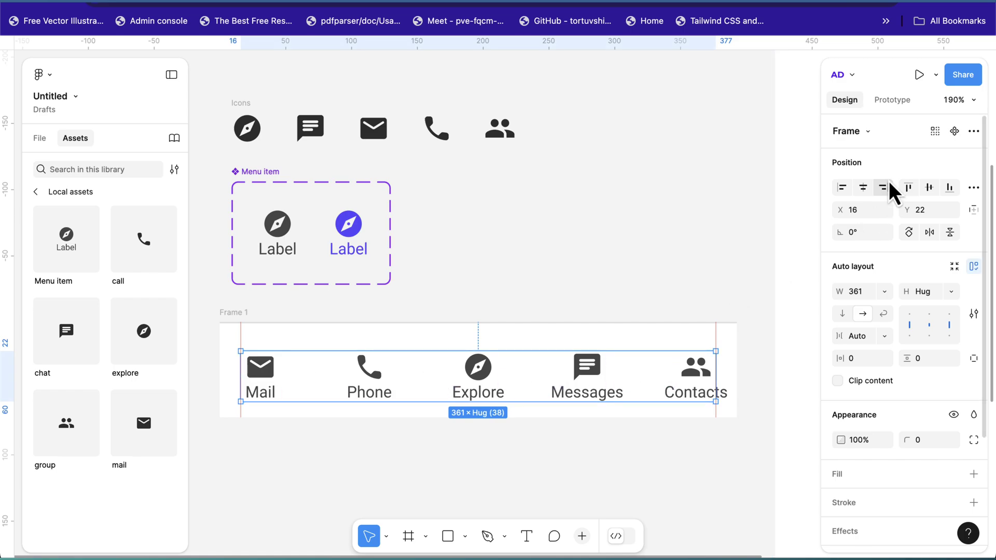
click(933, 189)
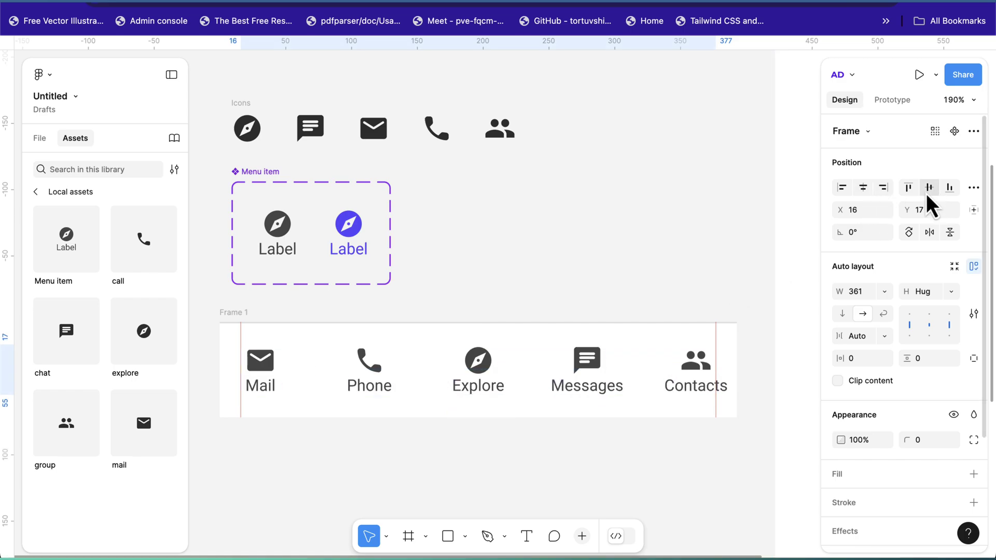
scroll(537, 436, down, 2)
click(538, 436)
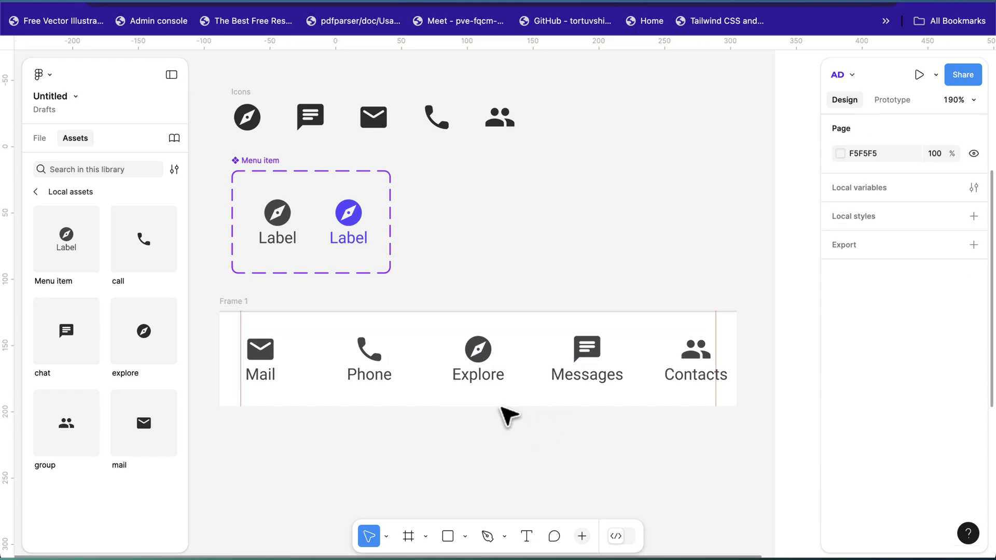
- Switch the Explore menu item in the navbar to Variant2
click(493, 361)
click(490, 358)
scroll(963, 281, down, 1)
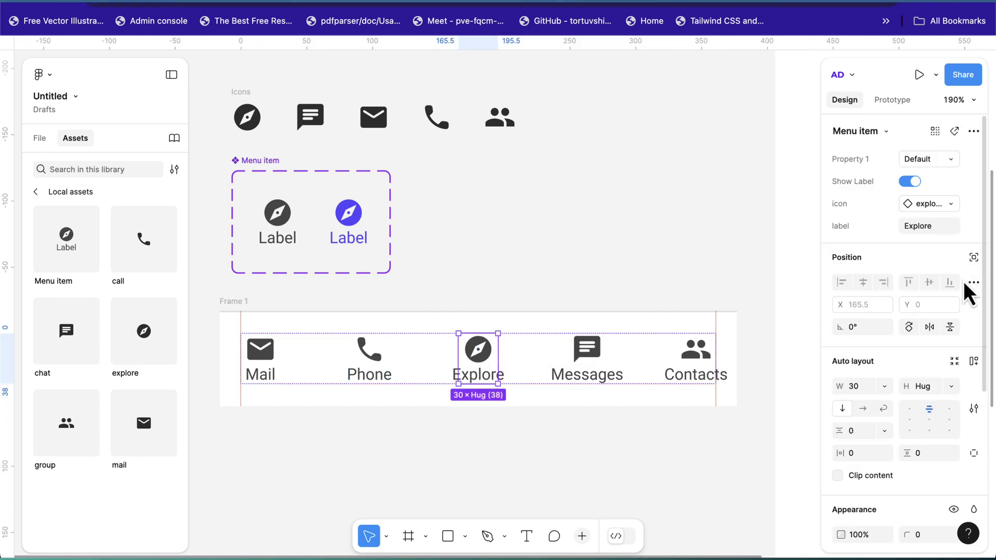
click(926, 165)
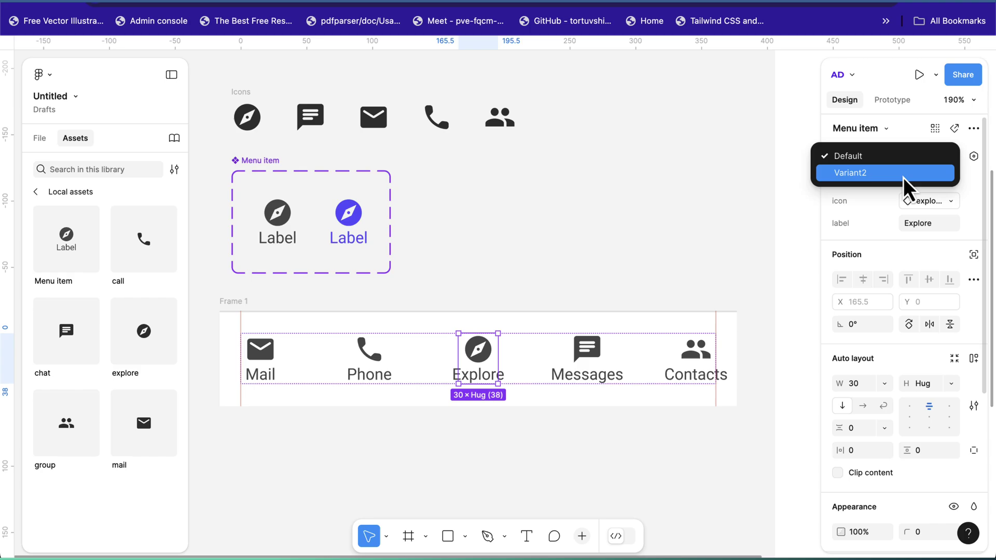
click(904, 175)
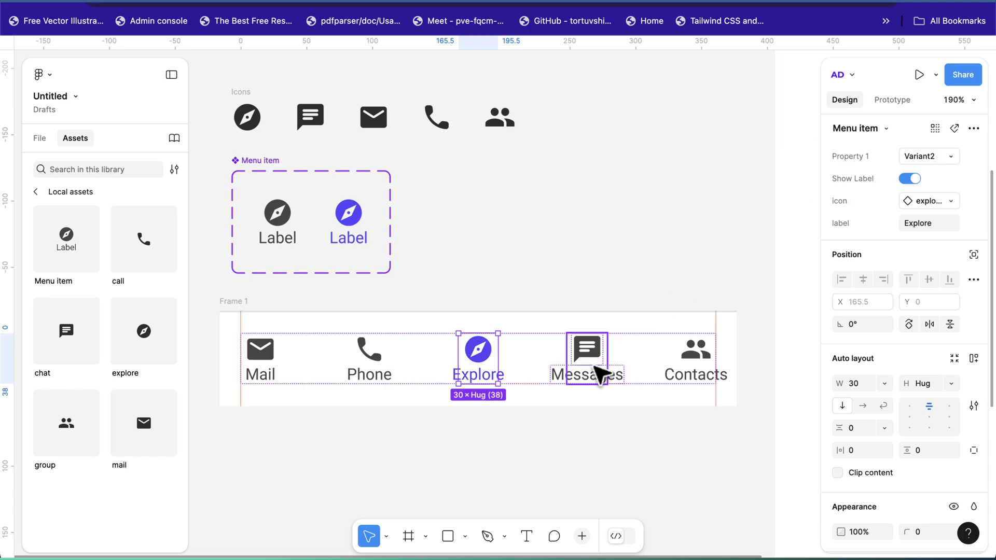
- Rename the Property 1 value of the purple Menu item variant to Active
click(345, 232)
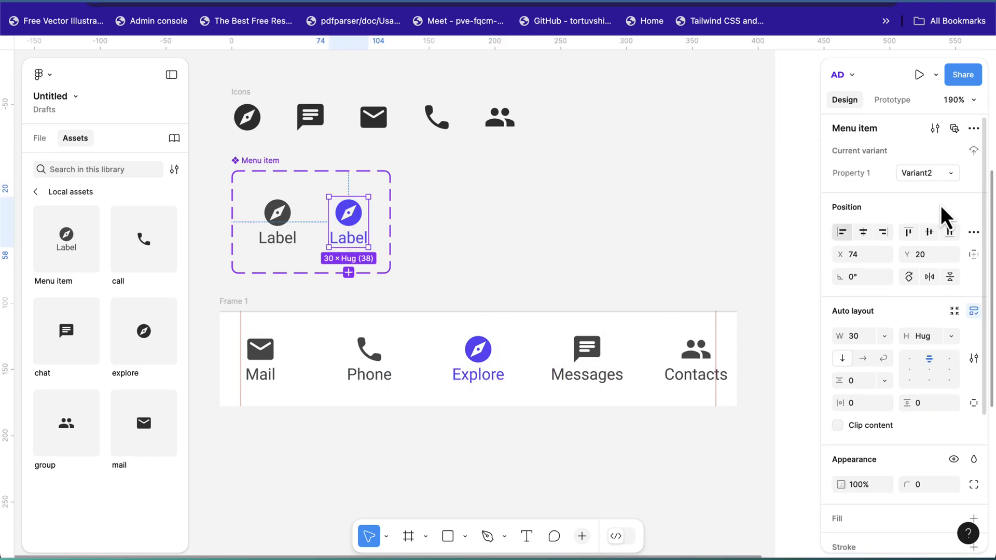
click(931, 172)
text(Active)
key(Return)
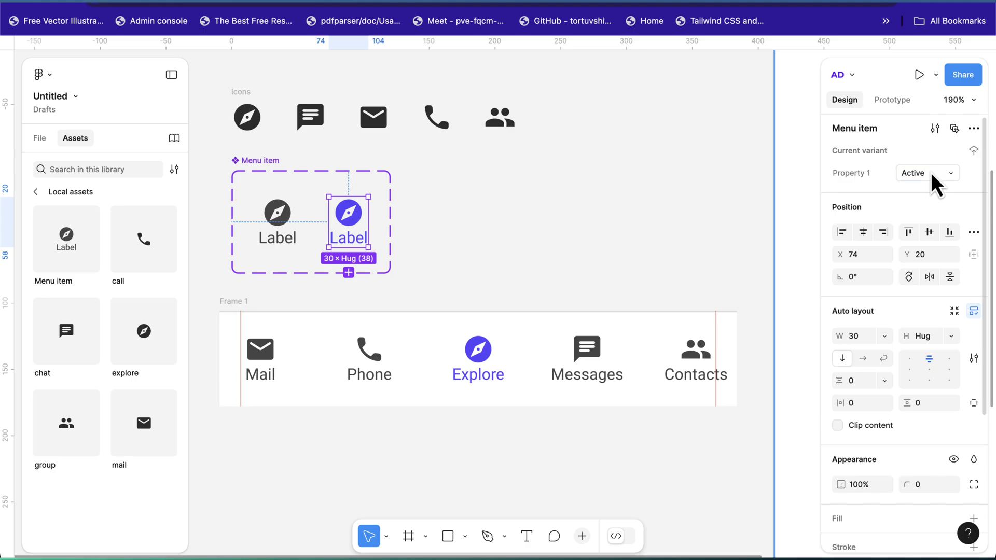
click(516, 410)
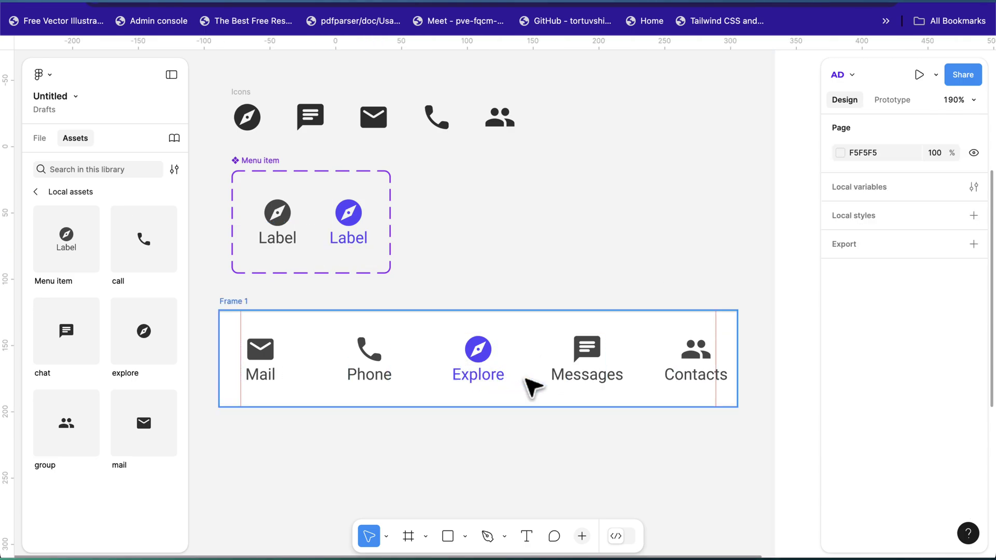
- Rename the navbar frame to Bottom navbar
scroll(524, 378, down, 3)
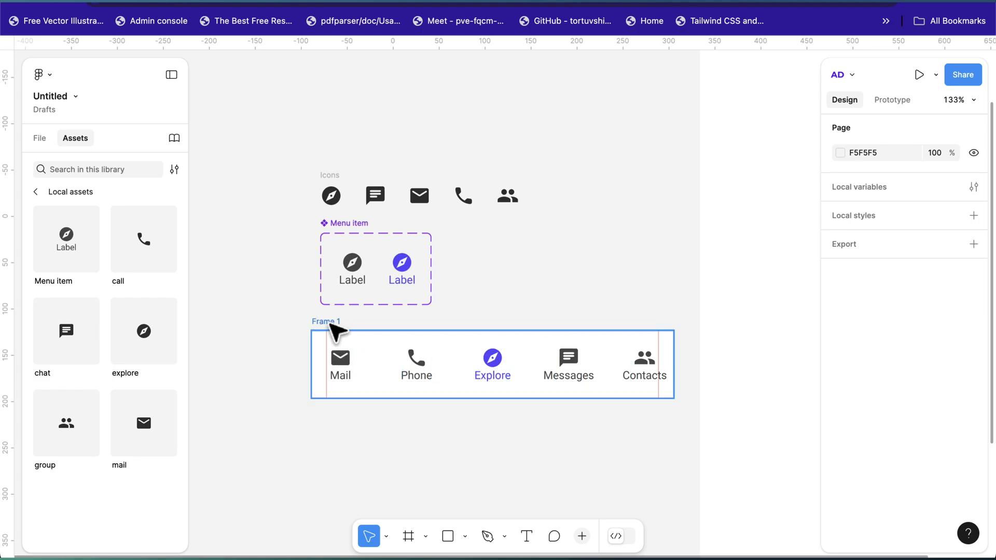
click(330, 325)
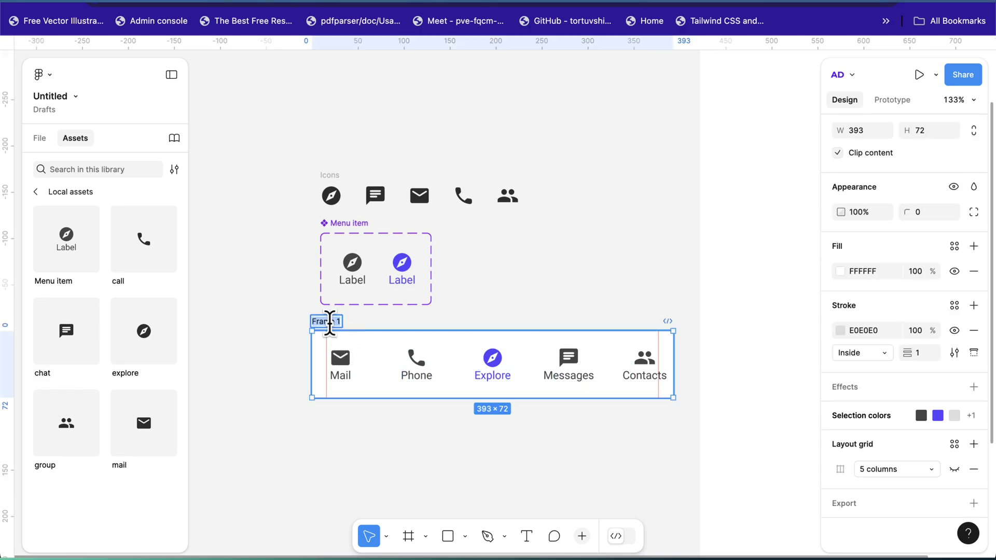
text(Bottom na)
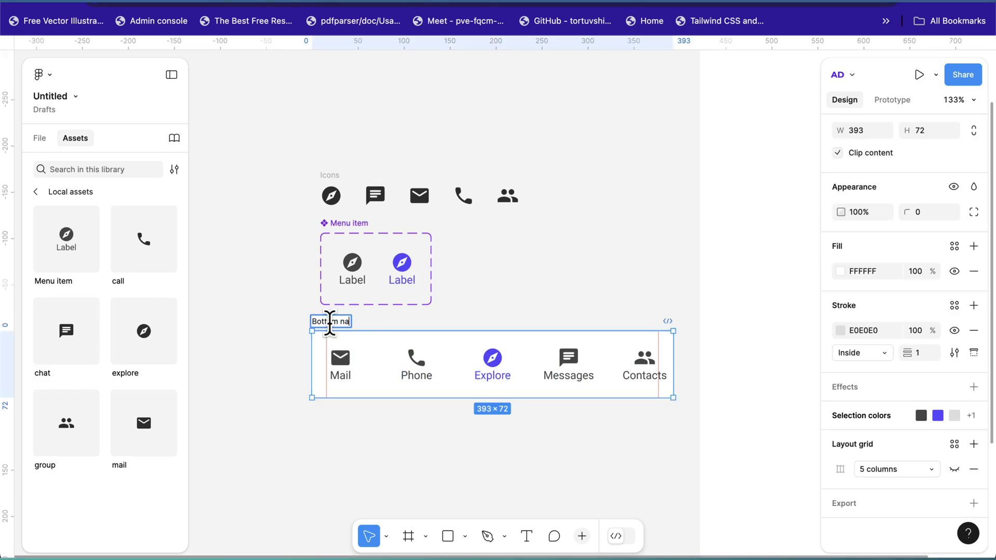
text(vbar)
key(Return)
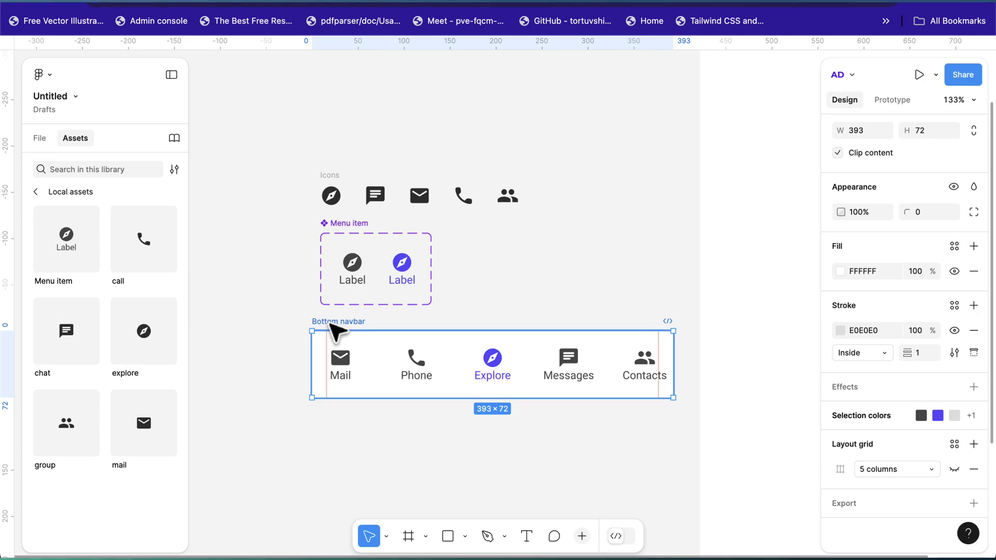
- Turn the Bottom navbar frame into a component
scroll(419, 358, up, 2)
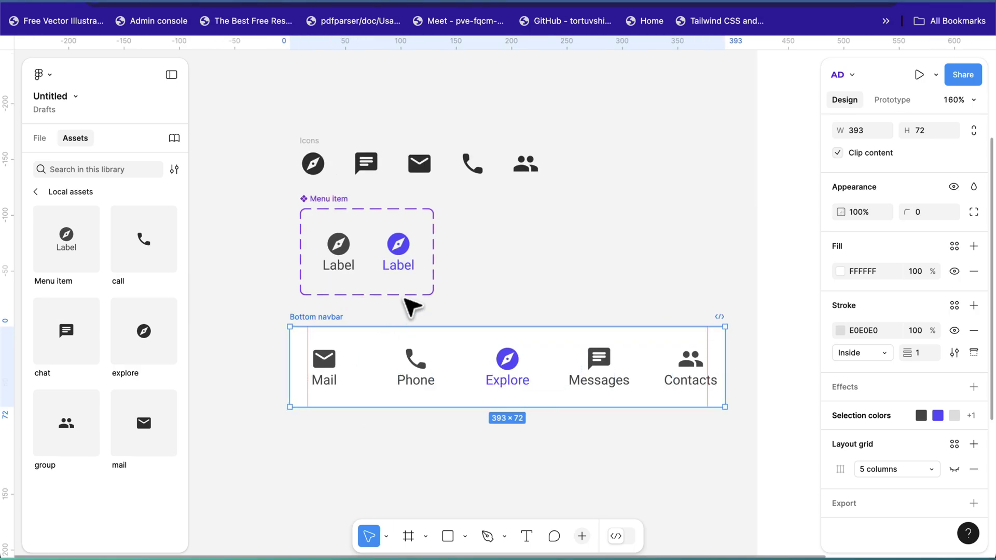
scroll(917, 233, up, 3)
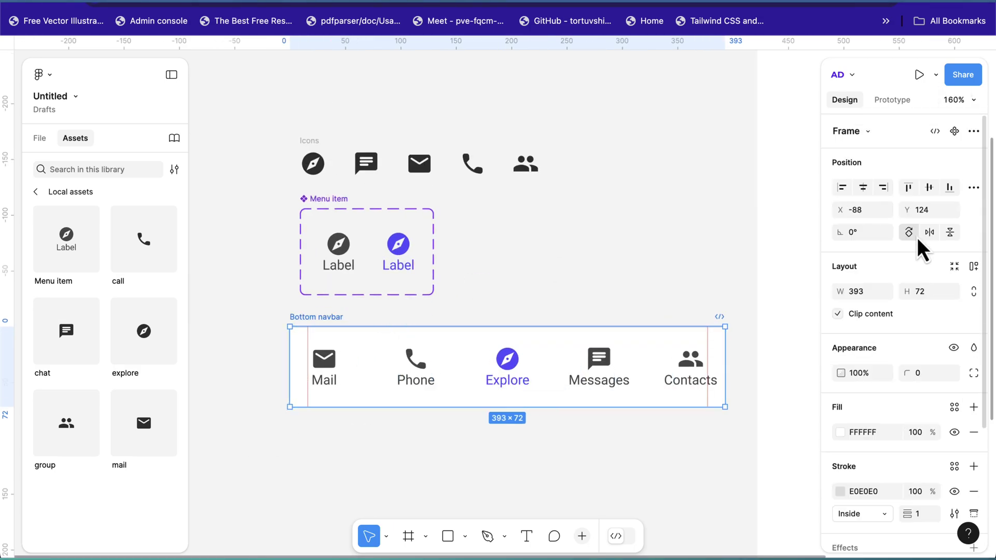
click(954, 134)
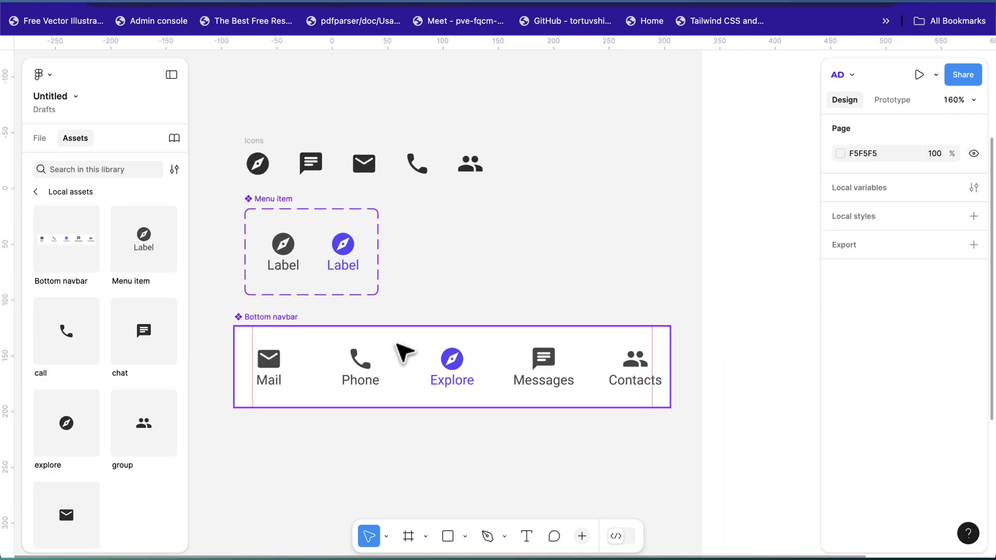
- Move the iPhone 14 & 15 Pro frame farther away from the components, to about X 490, Y -358
scroll(300, 325, down, 3)
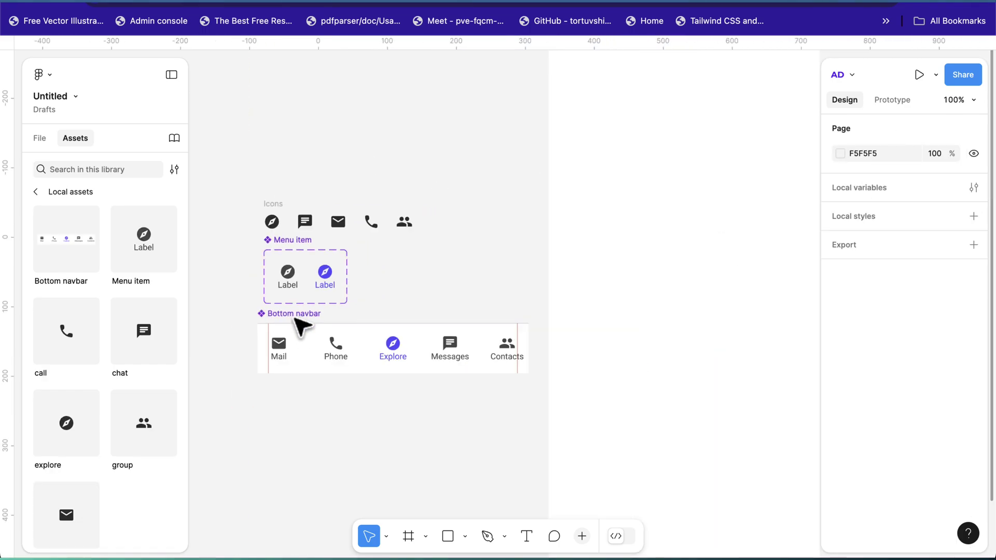
scroll(327, 333, right, 2)
scroll(327, 334, down, 3)
click(469, 321)
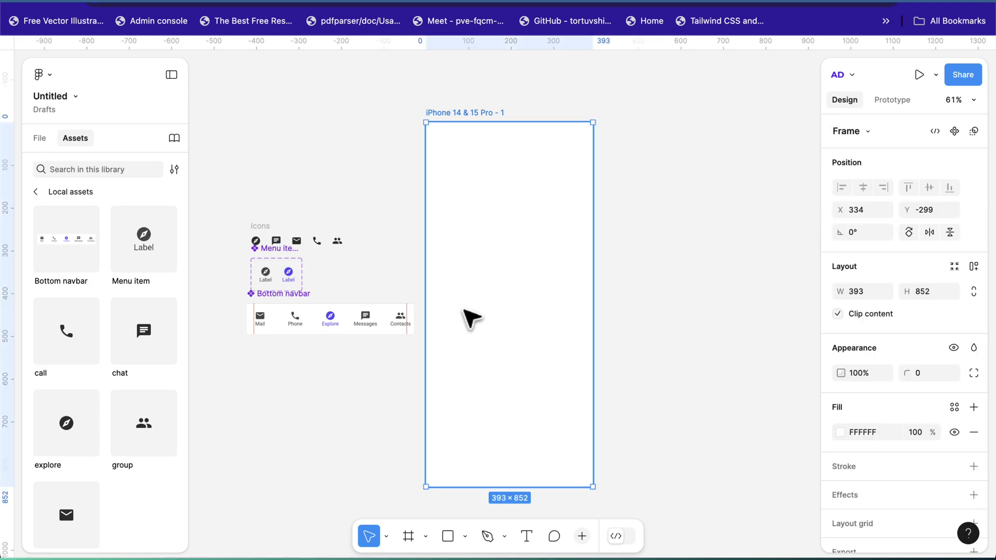
drag(475, 310, 541, 285)
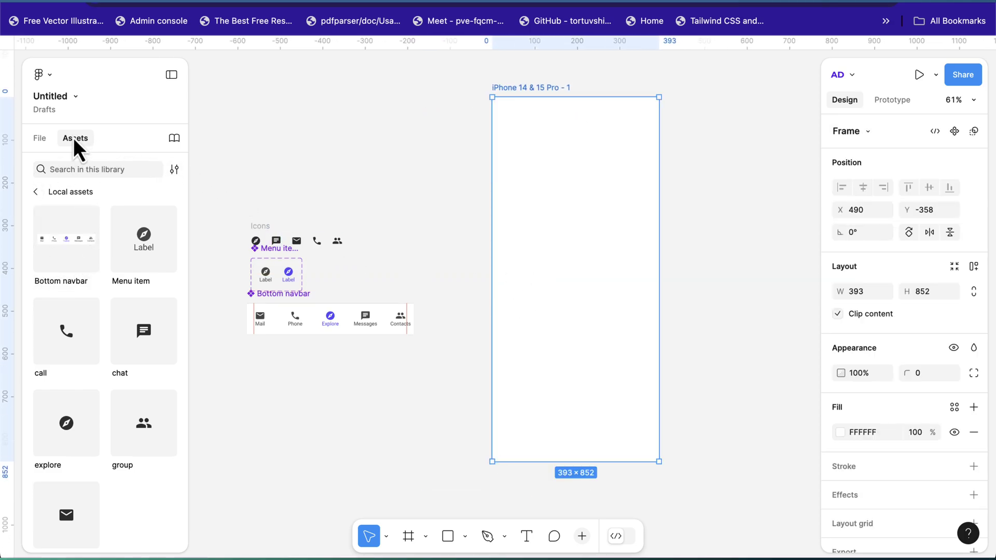
- Place a Bottom navbar instance in the iPhone frame and align it to the frame's horizontal center and bottom edge
drag(64, 222, 563, 412)
scroll(581, 436, up, 5)
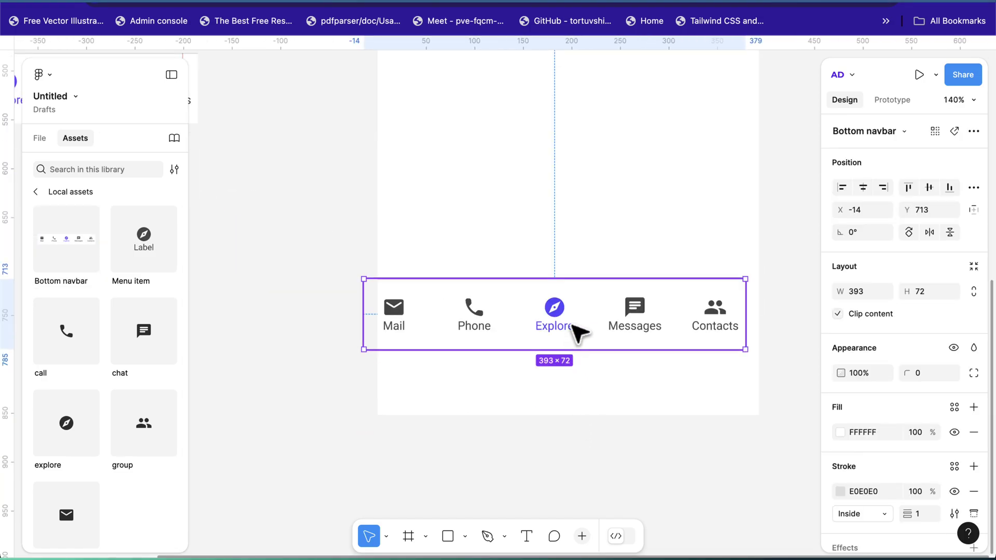
drag(577, 332, 597, 389)
click(863, 190)
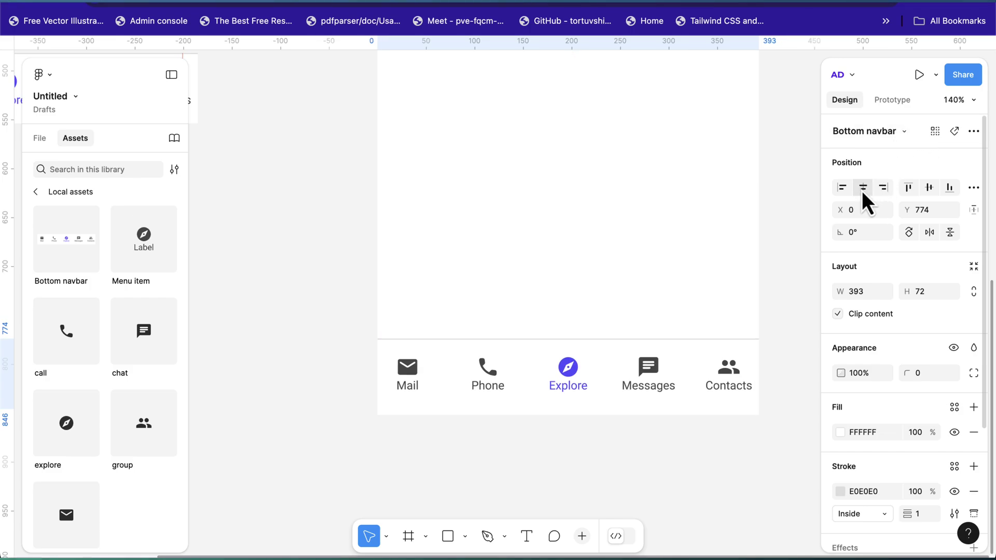
click(947, 191)
scroll(678, 418, down, 2)
click(762, 315)
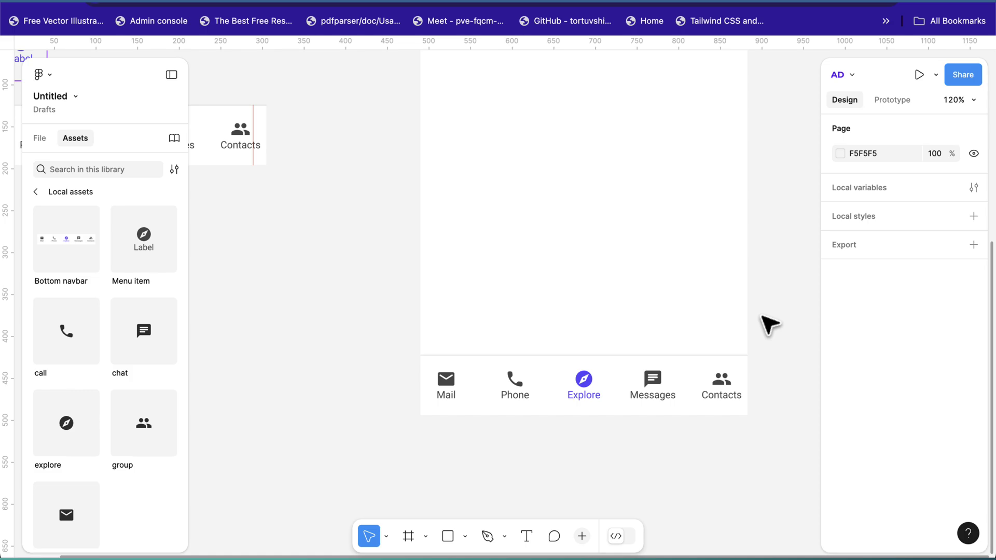
- Draw a rectangle about 358 × 157 in the iPhone frame just above the navbar
scroll(575, 393, up, 4)
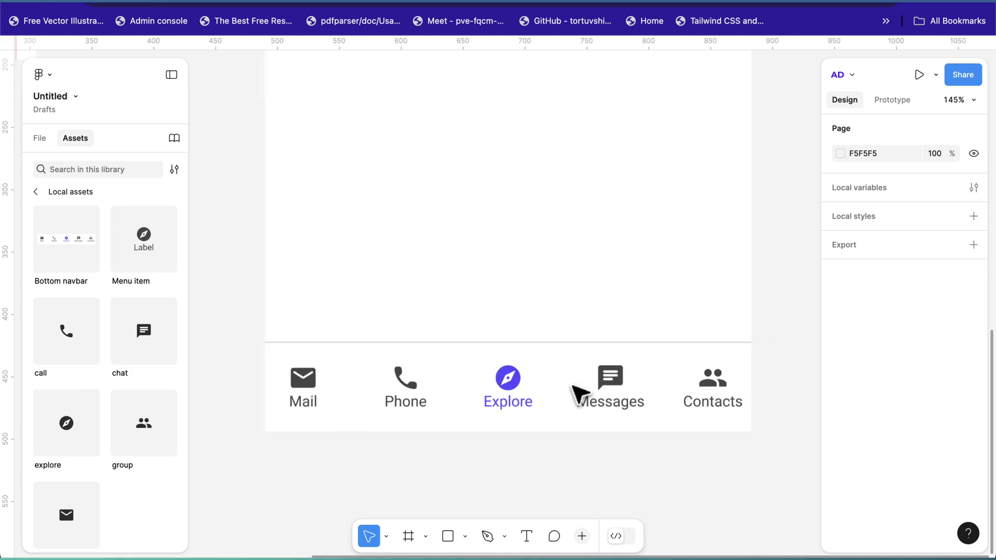
scroll(576, 419, up, 1)
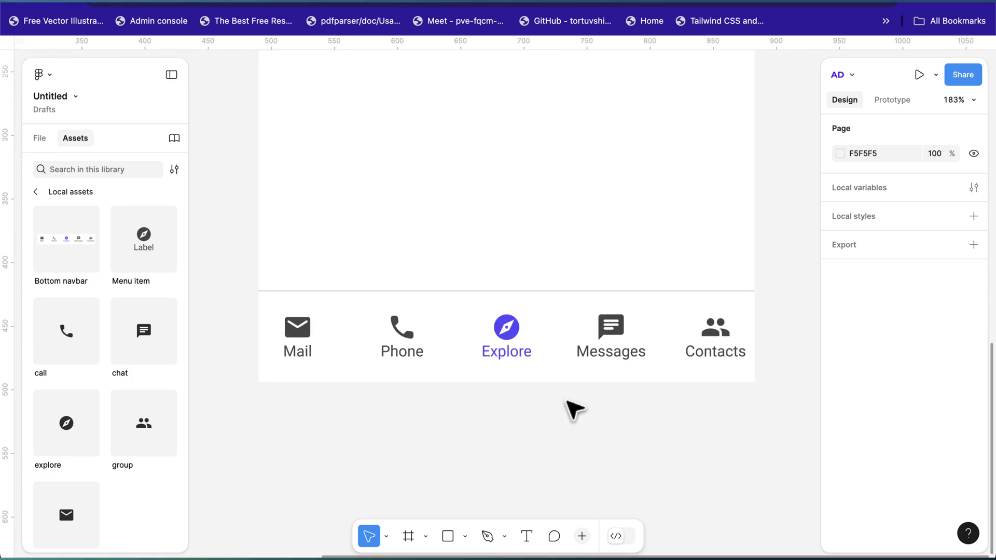
scroll(571, 394, down, 2)
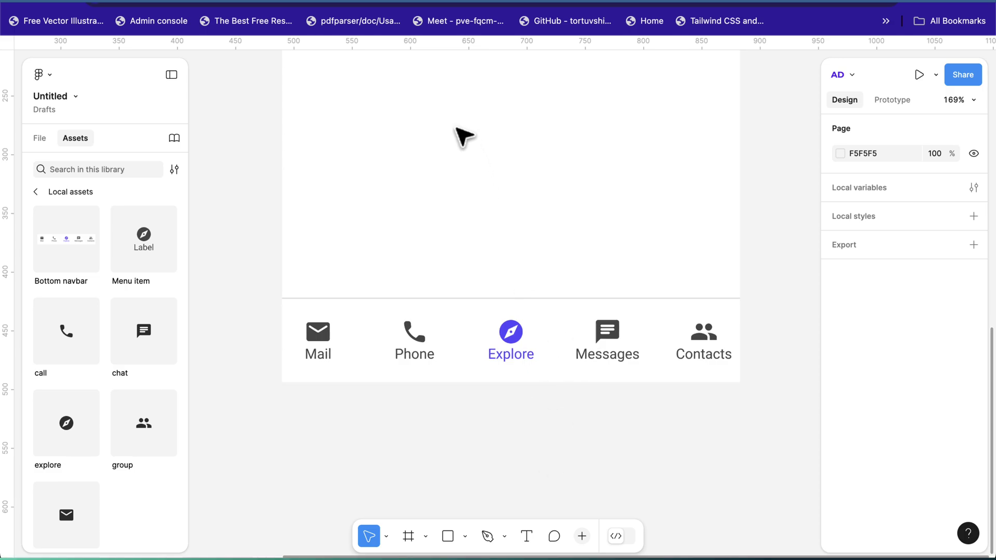
key(r)
mouse_move(376, 92)
mouse_down()
mouse_move(649, 226)
mouse_move(711, 272)
mouse_up()
drag(722, 274, 721, 277)
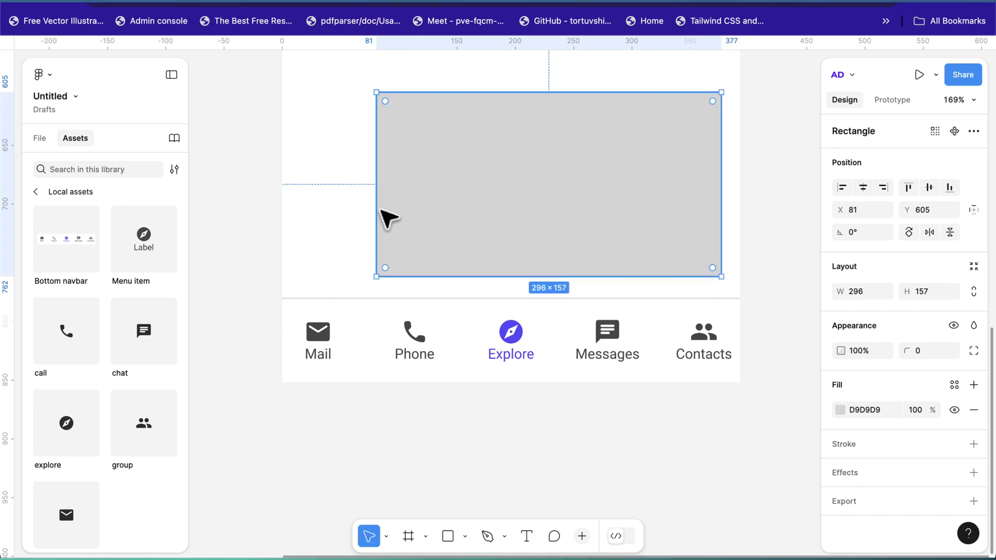
drag(370, 215, 304, 226)
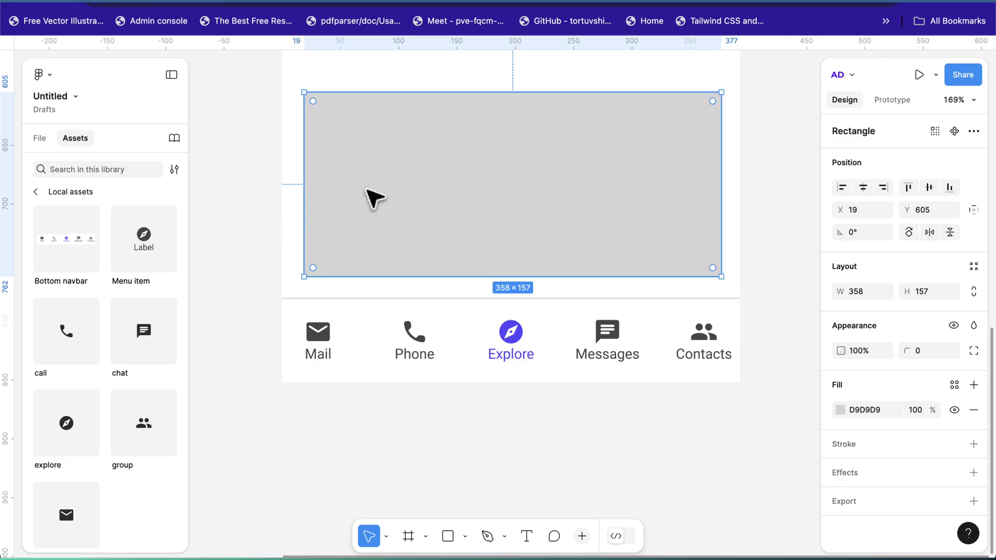
- Move the rectangle down to about Y 660 so it overlaps the navbar, and send it to the back
right_click(492, 179)
key(Escape)
drag(482, 176, 484, 222)
right_click(517, 197)
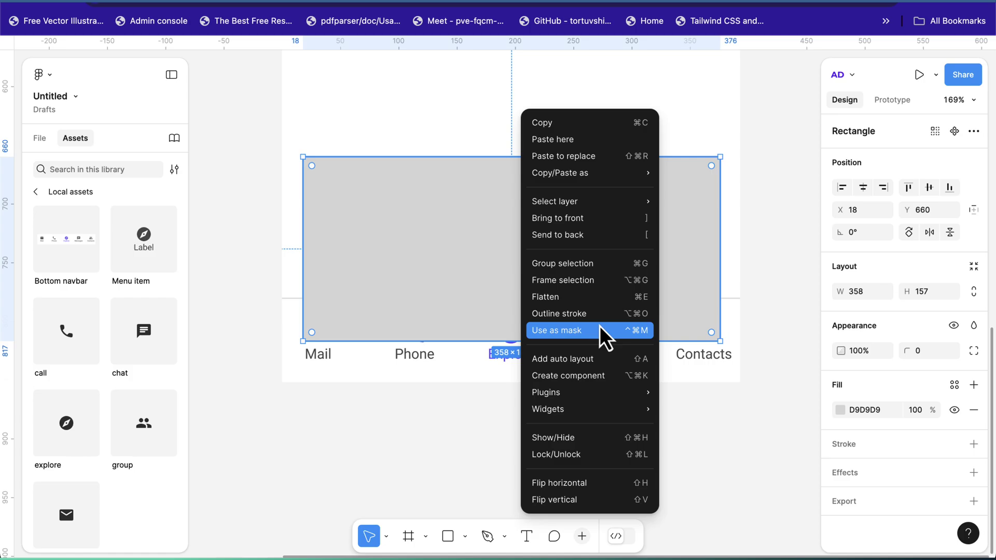
click(619, 240)
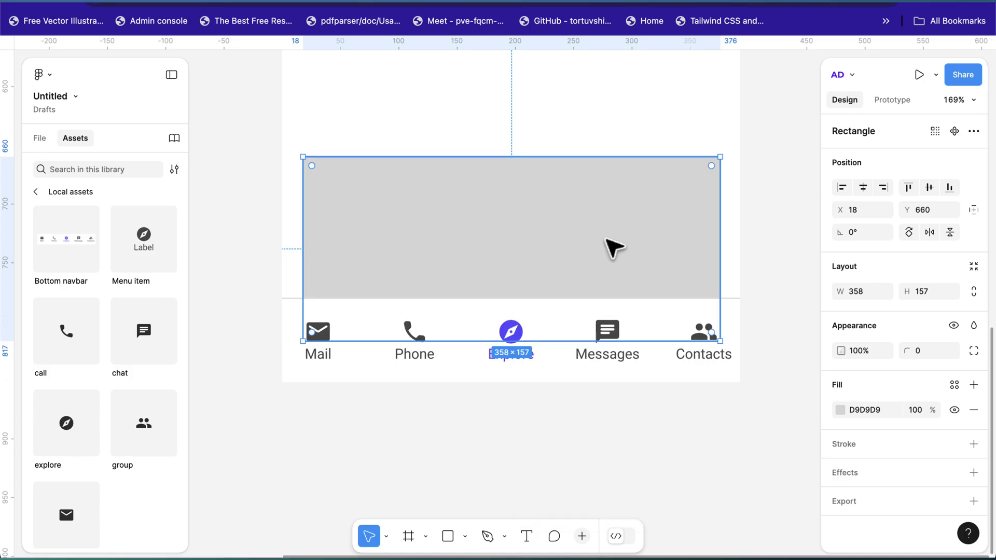
- Center the rectangle horizontally in the iPhone frame and lighten its fill to F5F5F5
click(866, 186)
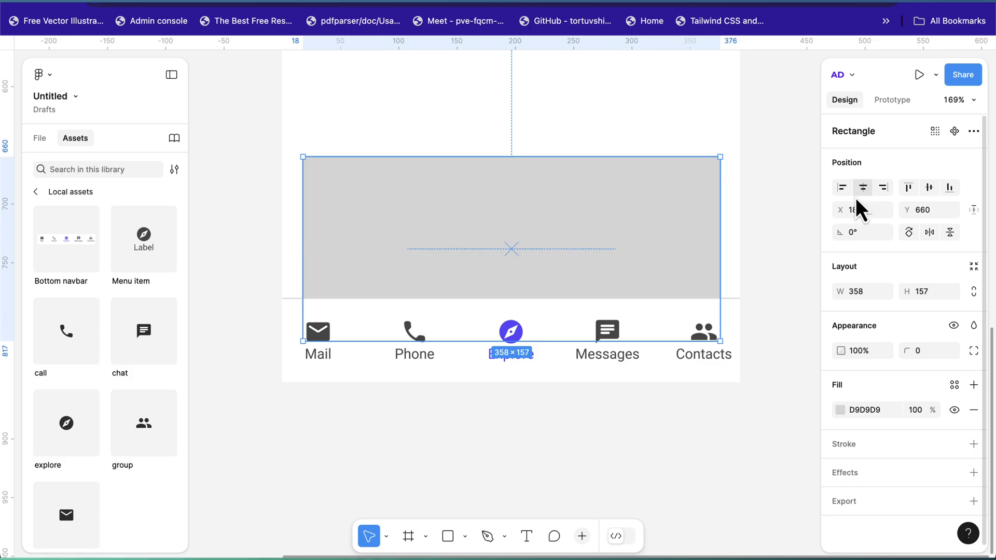
click(840, 410)
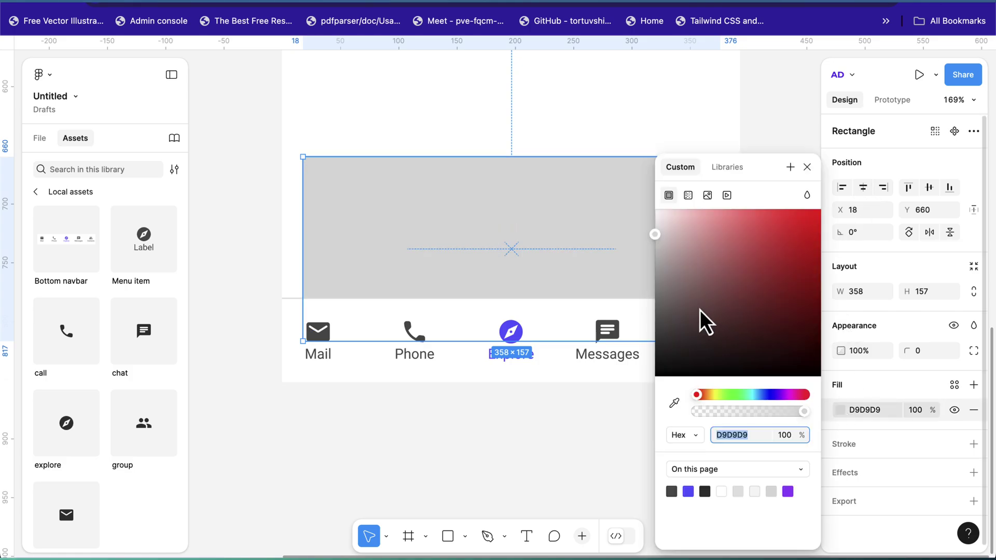
drag(657, 235, 649, 224)
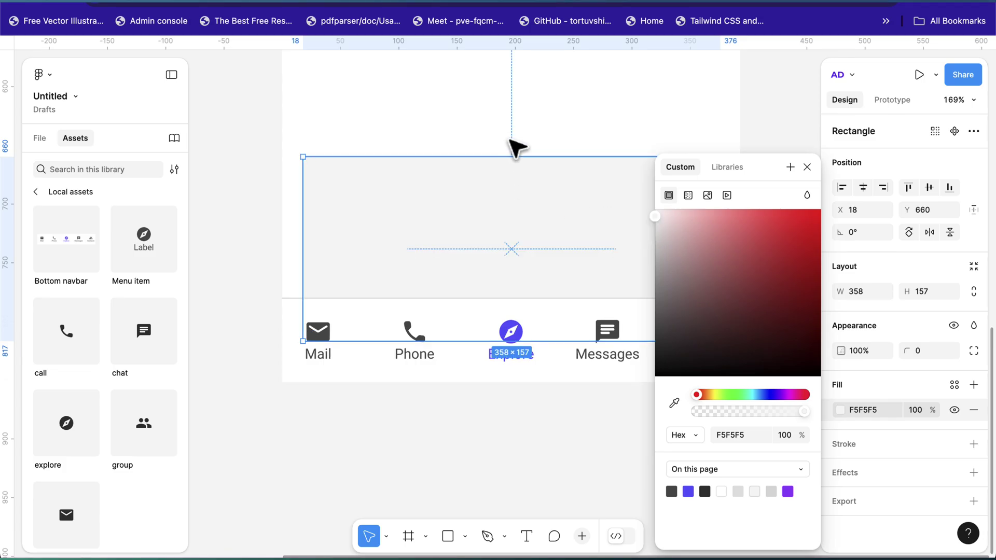
key(Escape)
- Shorten the light gray rectangle above the navbar slightly by lowering its top edge
scroll(525, 215, down, 5)
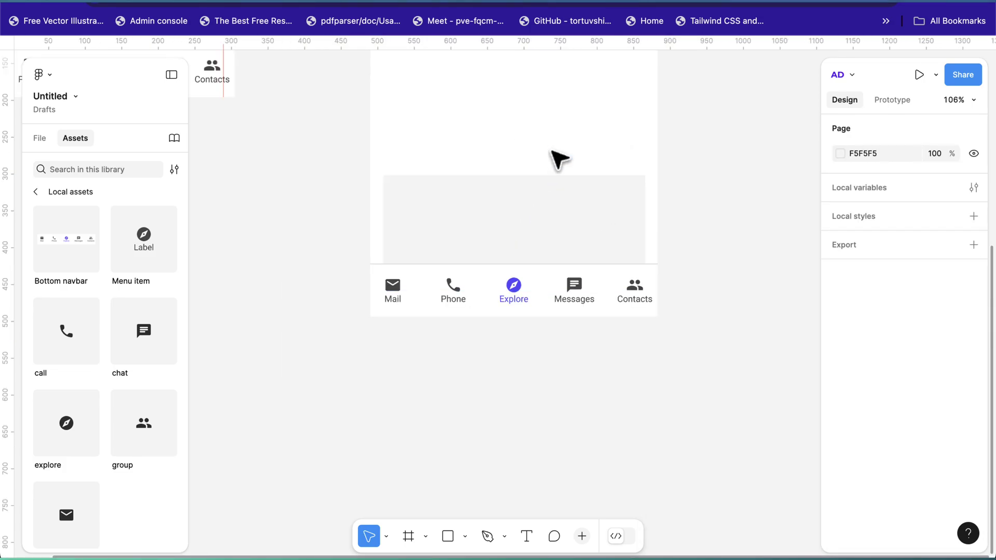
click(567, 210)
scroll(540, 178, up, 1)
drag(540, 178, 540, 191)
click(683, 228)
scroll(560, 435, up, 1)
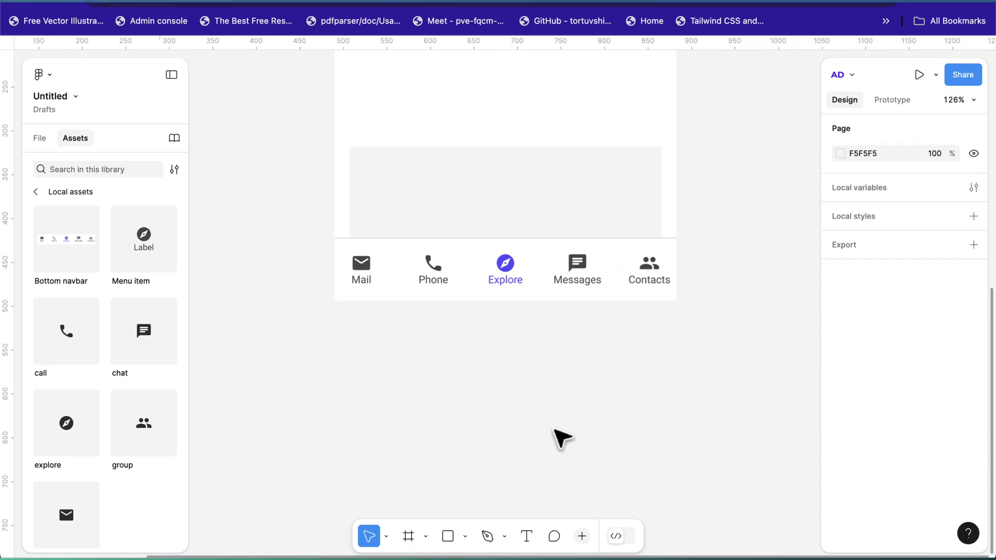
- Draw a new frame on the empty canvas beside the iPhone frame and widen it to about 815 × 431
scroll(561, 436, down, 5)
scroll(659, 425, up, 3)
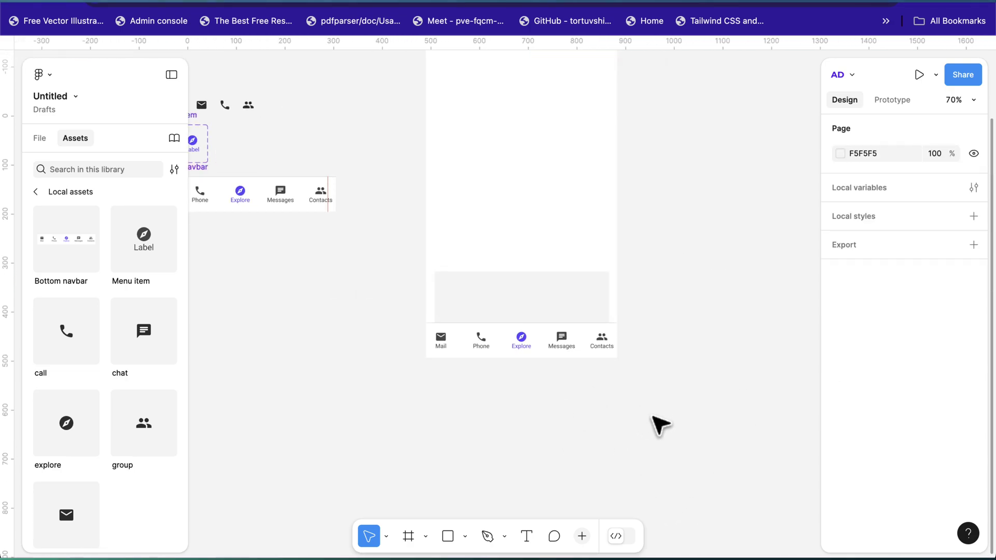
scroll(692, 412, right, 5)
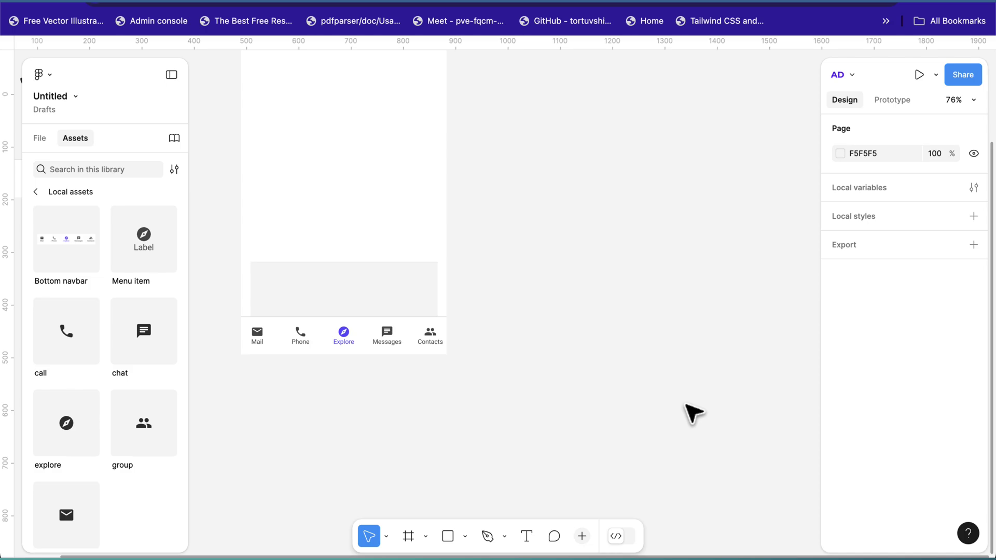
click(409, 536)
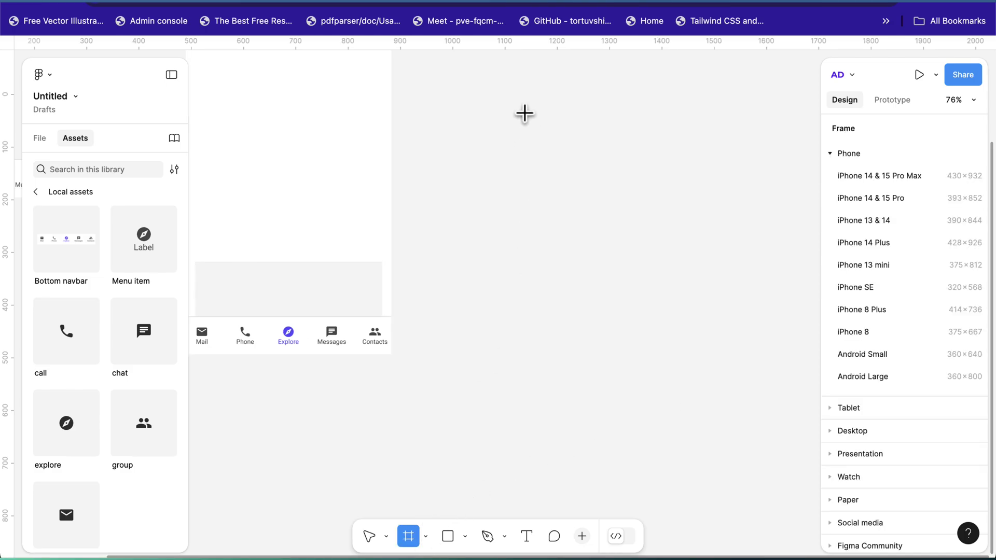
drag(524, 113, 856, 341)
scroll(799, 330, right, 3)
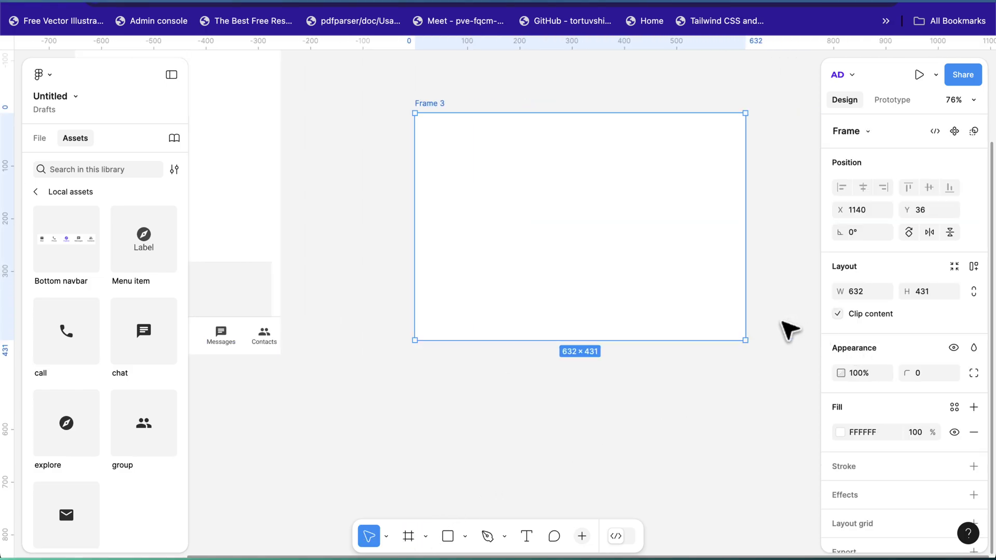
scroll(789, 330, right, 3)
drag(686, 287, 731, 287)
- Fill the new frame with the purple 5A5AFF sampled from the active Explore icon
key(i)
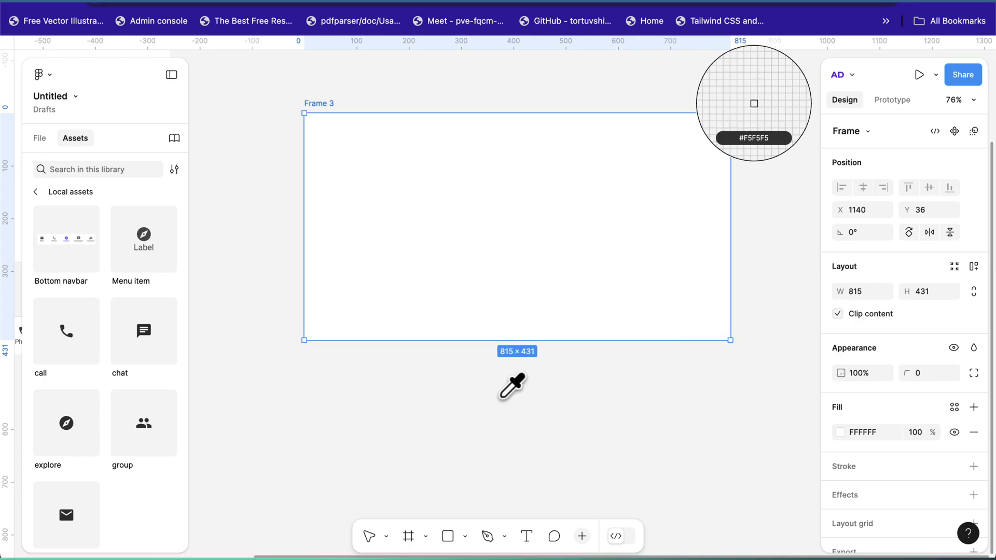
scroll(457, 368, left, 8)
scroll(386, 335, up, 10)
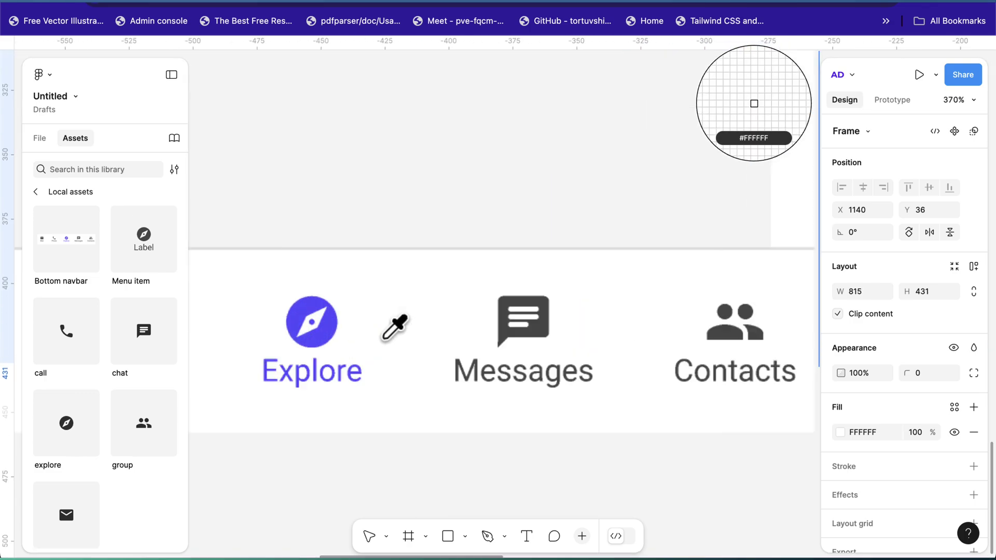
click(319, 334)
scroll(369, 361, down, 10)
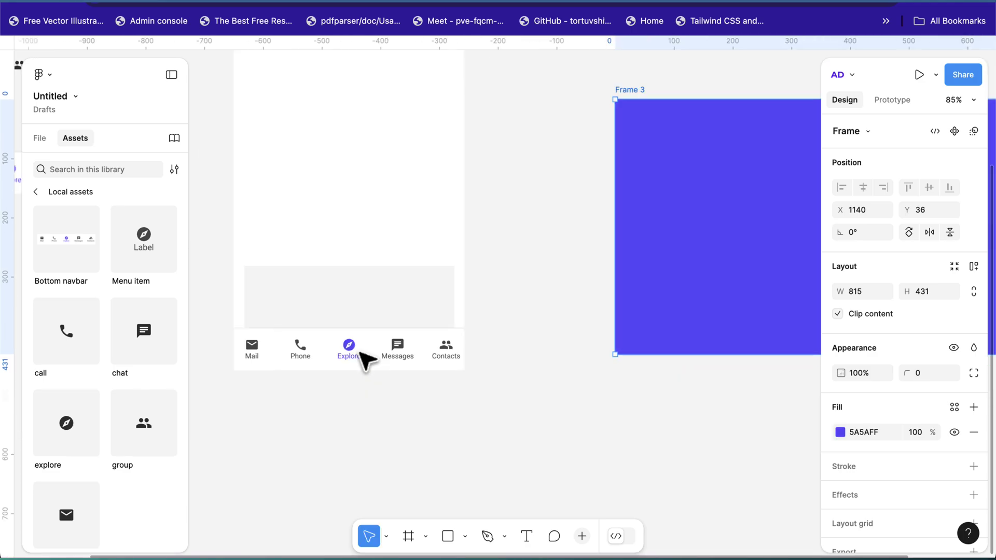
- Extend the purple frame upward to about Y -10, giving it a height of 477
scroll(578, 349, right, 5)
scroll(567, 306, up, 1)
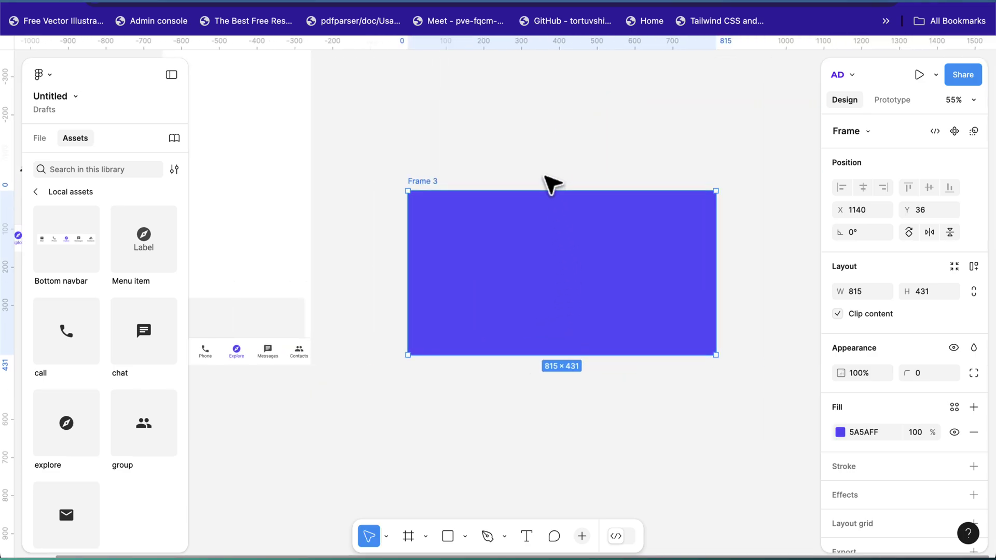
drag(544, 179, 543, 178)
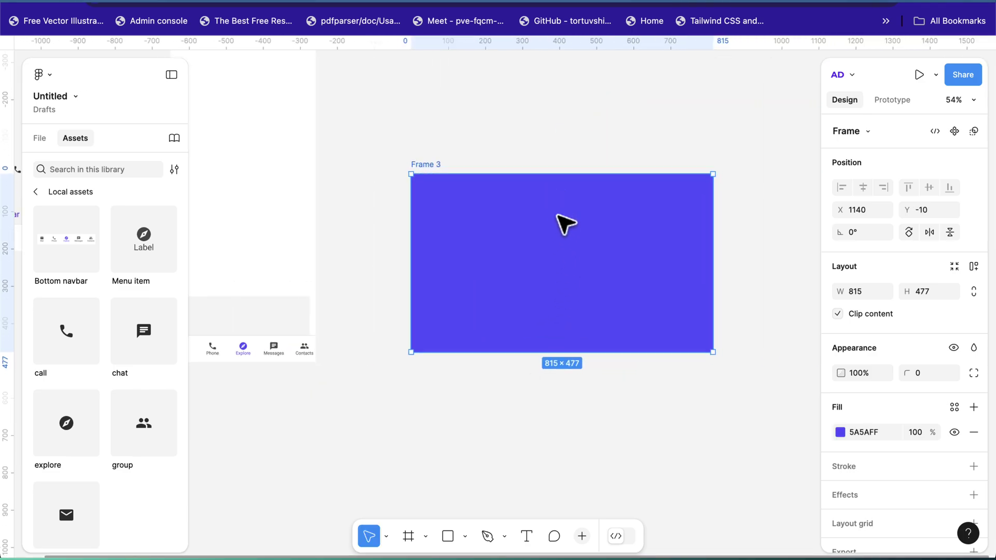
- Paste a copy of the iPhone 14 & 15 Pro frame inside the purple frame, and delete the stray duplicate beside it
scroll(571, 238, down, 1)
scroll(571, 238, left, 3)
scroll(573, 241, up, 2)
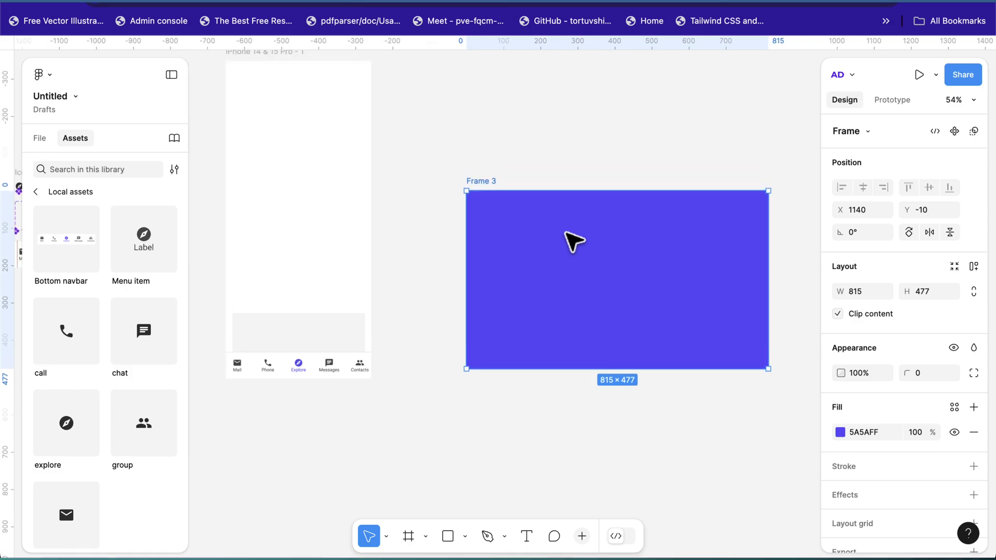
scroll(342, 104, up, 3)
click(275, 125)
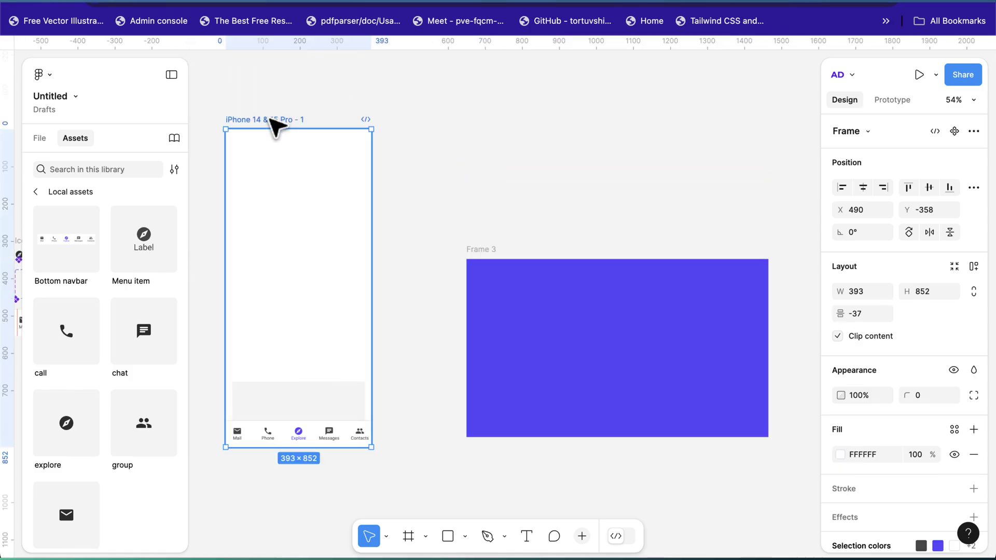
key(ctrl+d)
scroll(578, 240, right, 3)
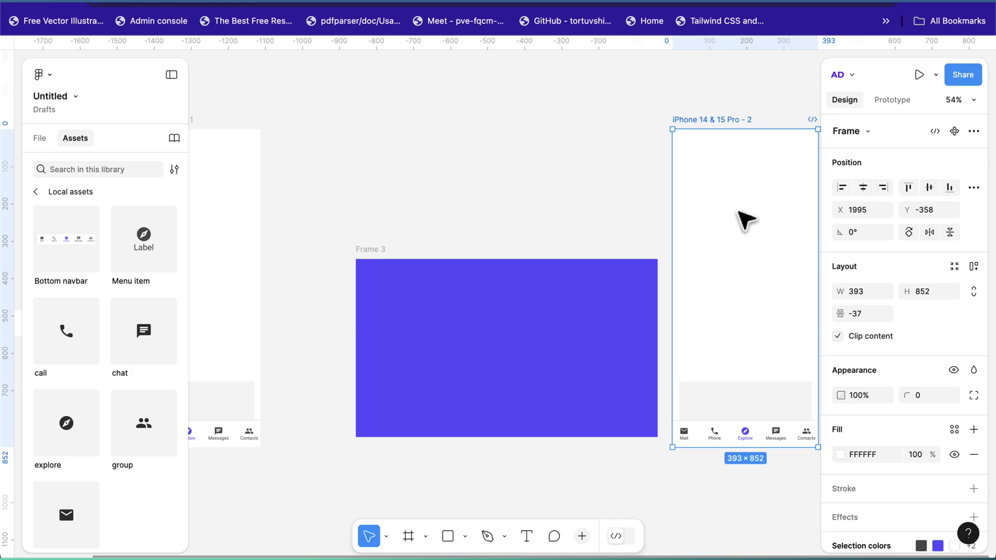
key(Delete)
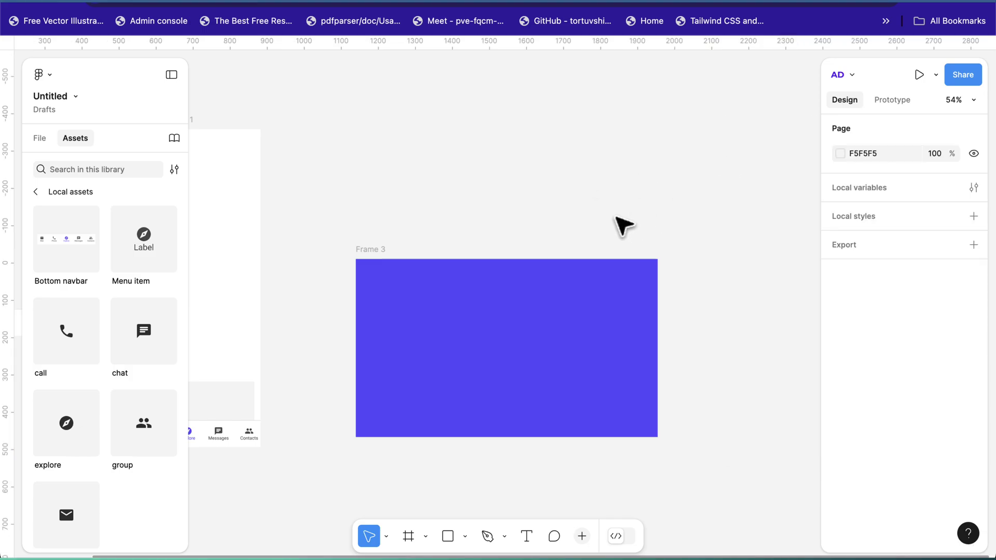
click(456, 314)
key(ctrl+v)
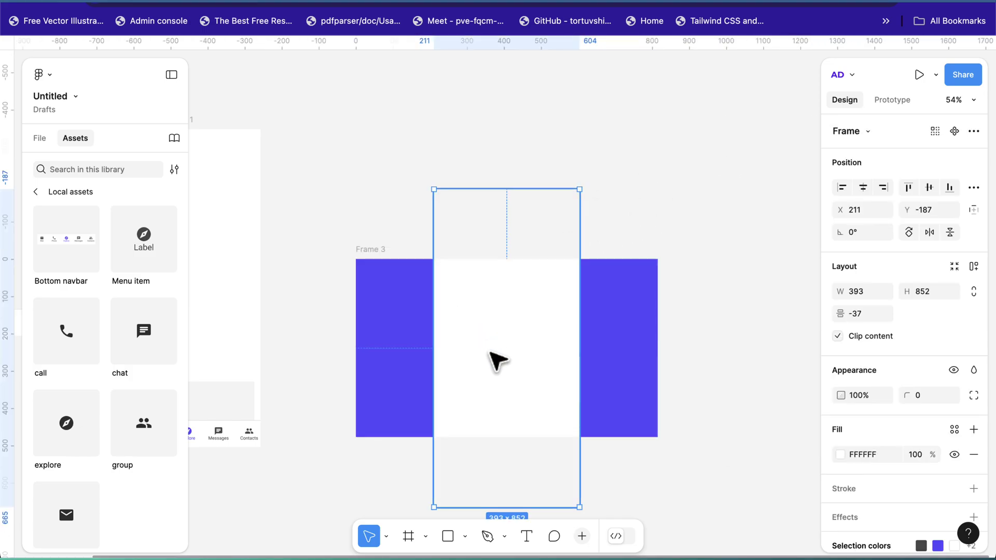
- Move the pasted iPhone frame up to about X 211, Y -560 so only its lower part shows in the purple frame
drag(498, 360, 512, 216)
scroll(516, 259, up, 1)
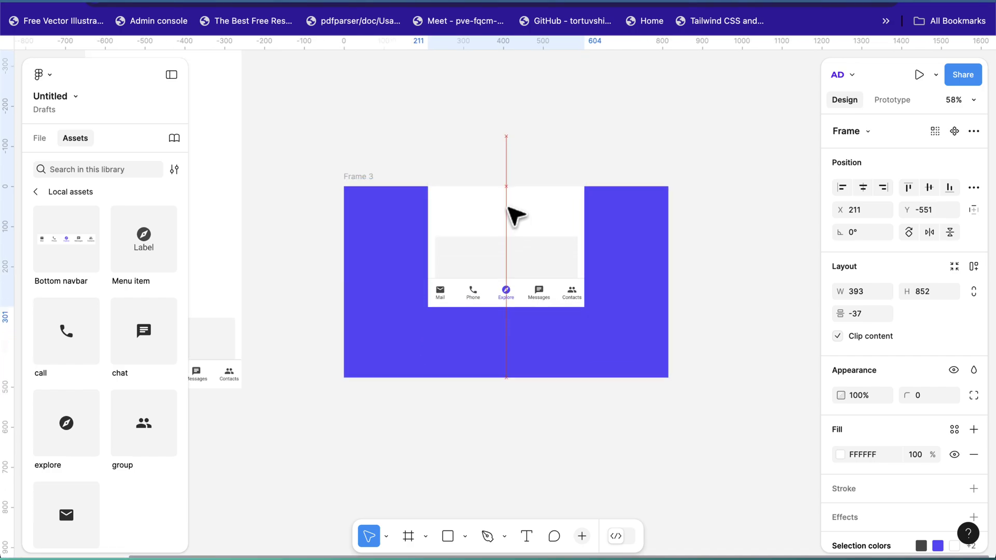
scroll(552, 307, up, 3)
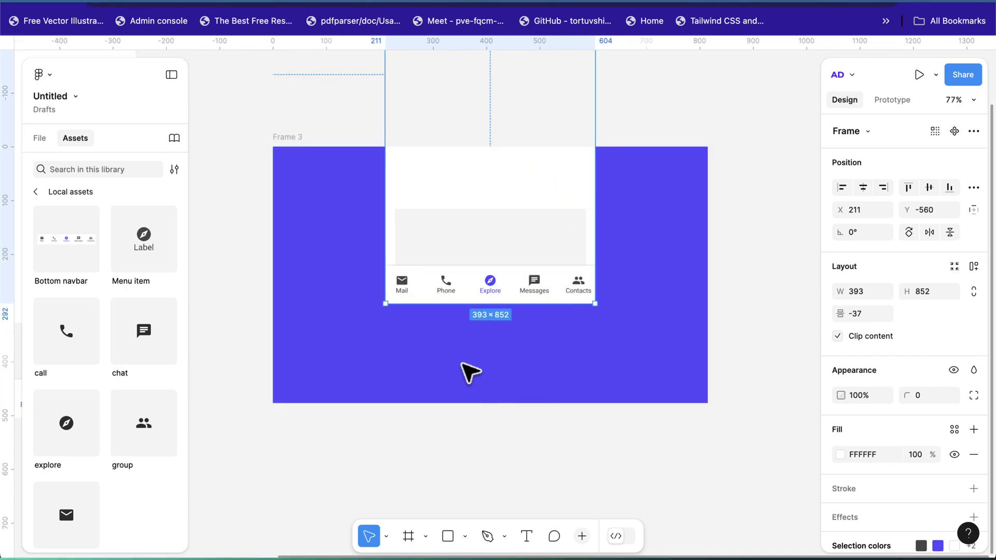
- Place the purple frame at about X 1149, Y 3 and shorten it by raising its bottom edge
click(304, 151)
scroll(516, 375, up, 3)
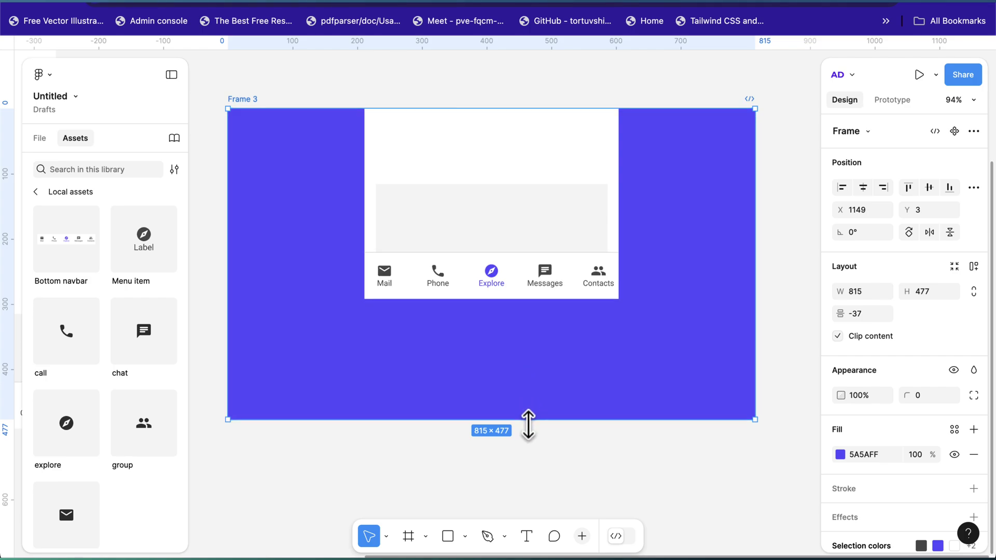
drag(528, 425, 527, 392)
- Round the corners of the pasted iPhone frame, trying a radius of 24 before settling on 16
click(501, 285)
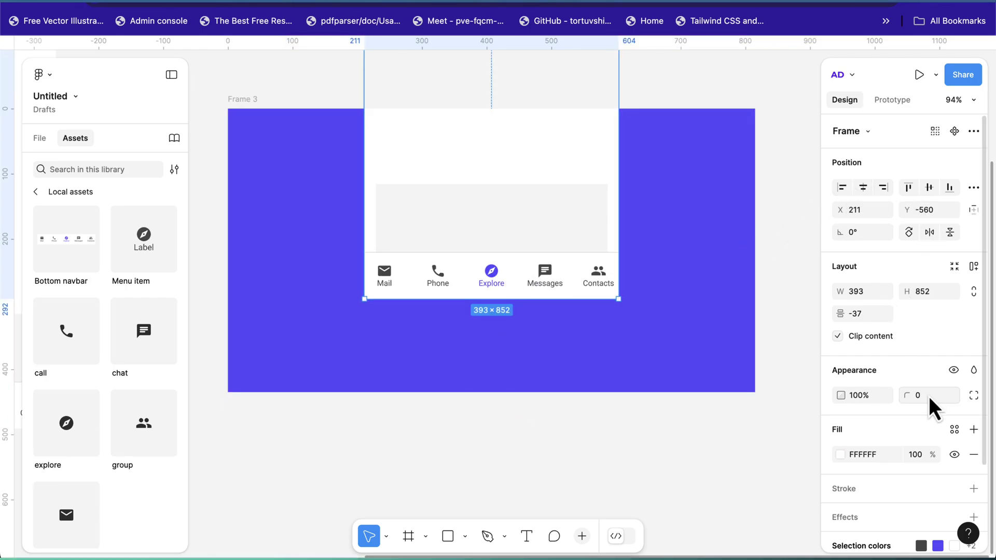
text(24)
key(Return)
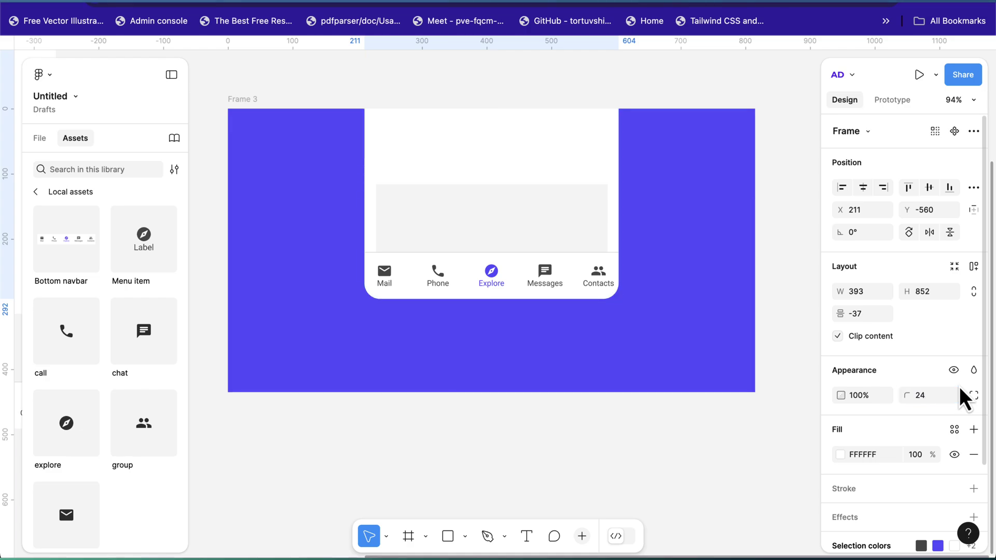
click(948, 397)
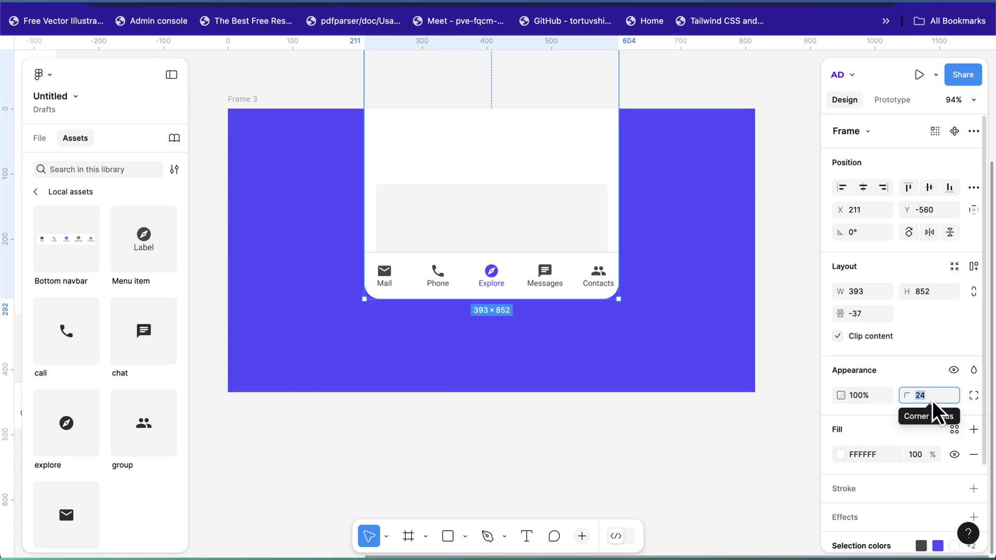
text(16)
key(Return)
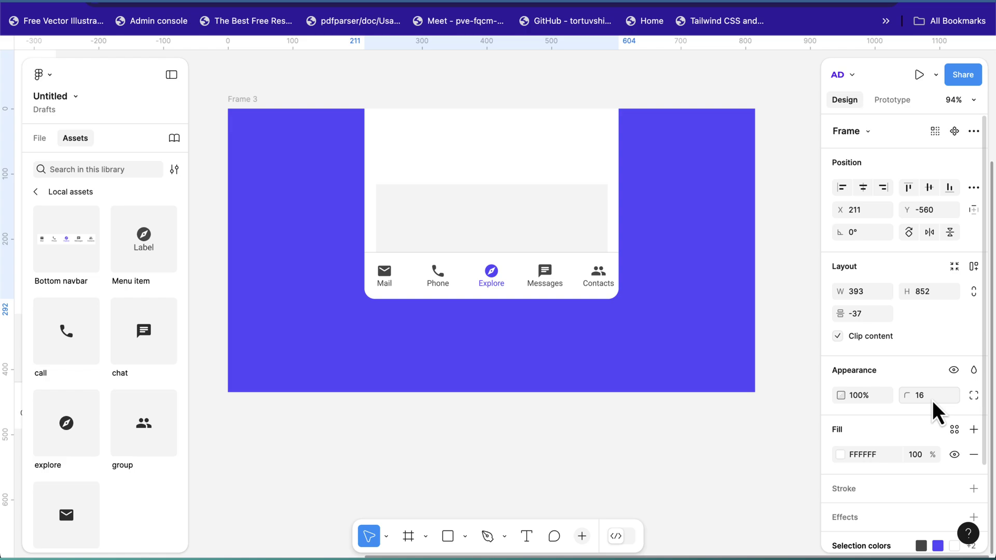
- Examine the bottom navbar close up in the rounded iPhone frame on the purple background
click(657, 336)
scroll(516, 285, up, 5)
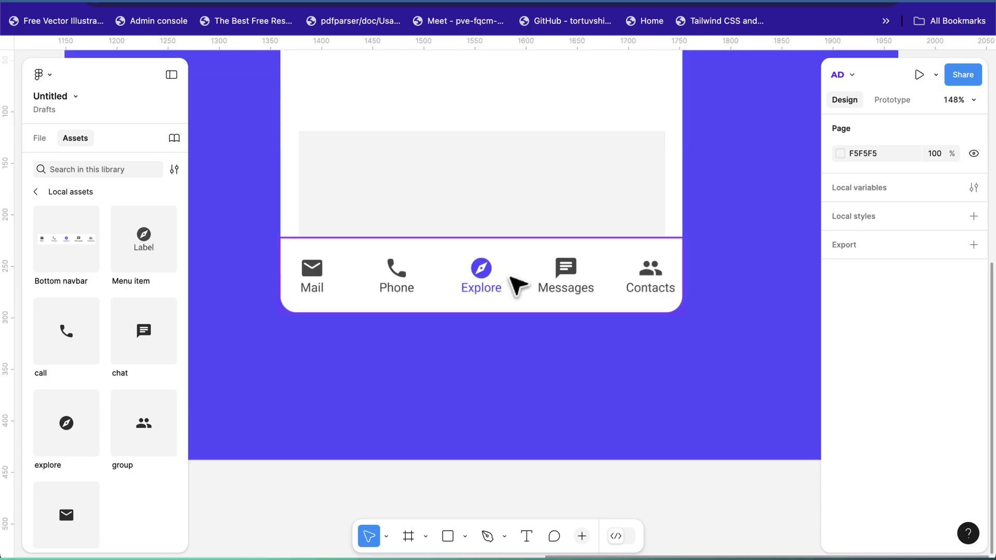
scroll(512, 273, up, 4)
scroll(512, 273, down, 5)
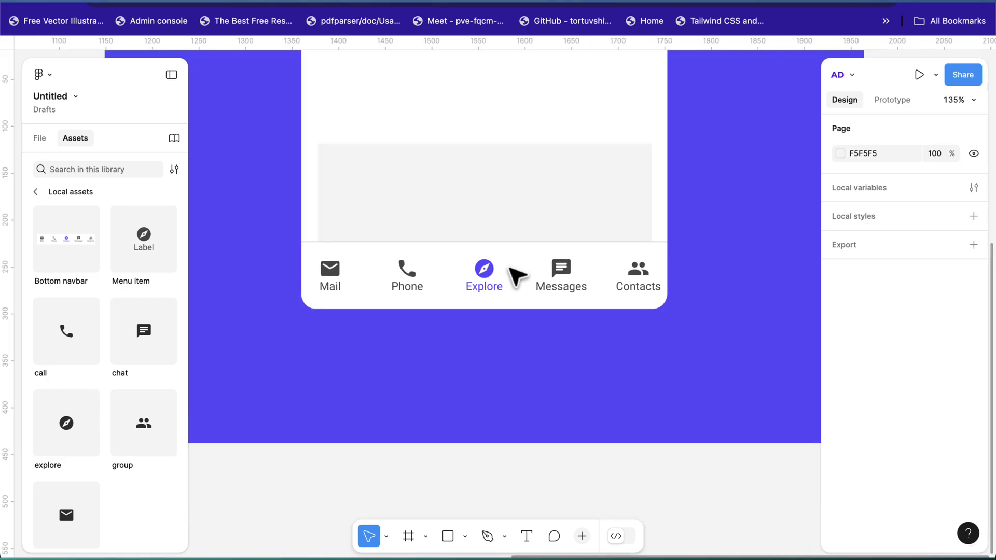
scroll(516, 275, up, 2)
scroll(525, 358, up, 1)
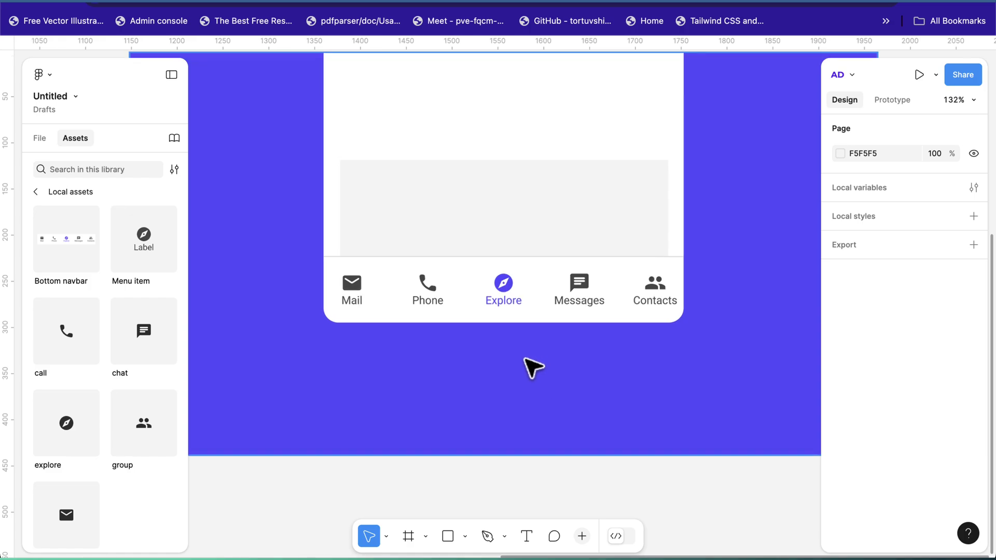
scroll(517, 345, up, 2)
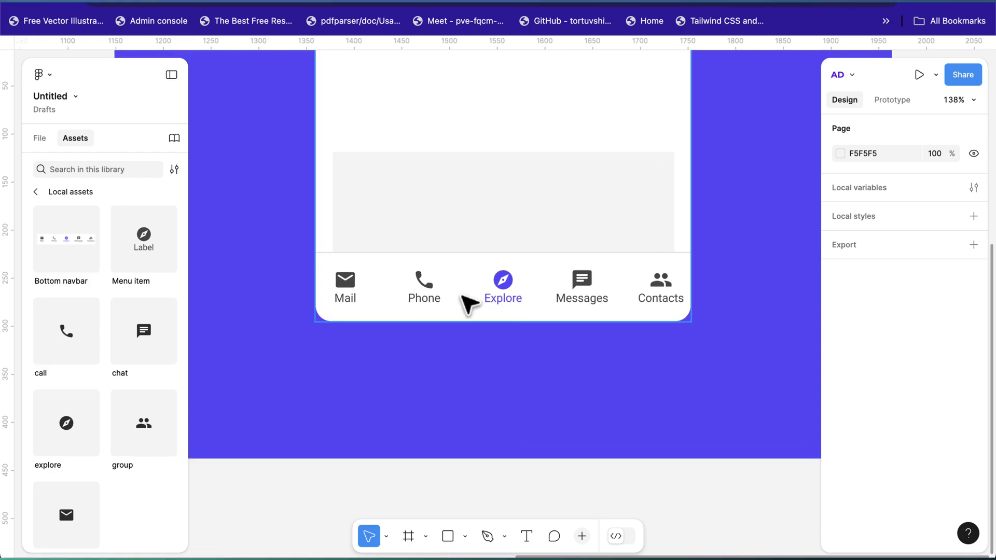
- Hide the labels of all five menu items in the iPhone frame's bottom navbar by turning off Show Label
click(528, 299)
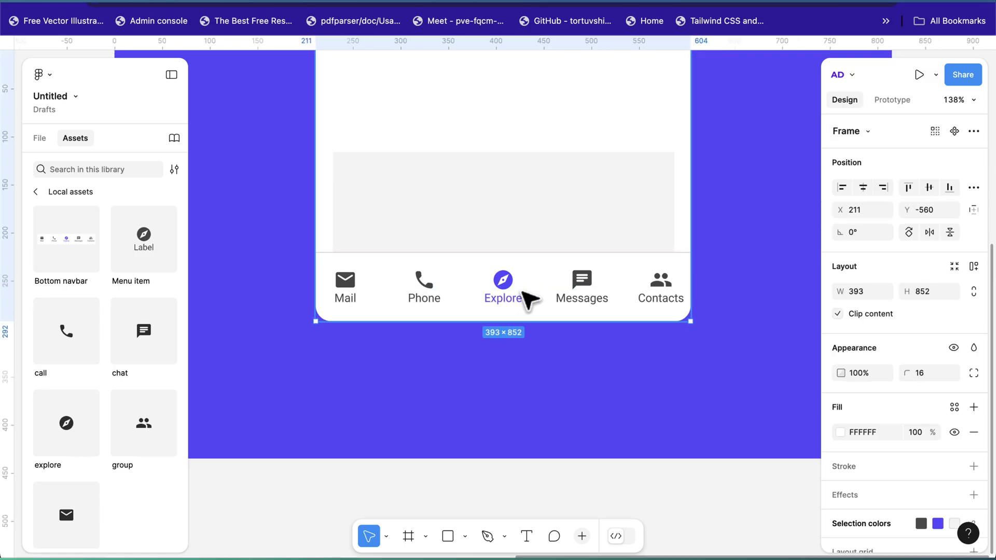
click(517, 293)
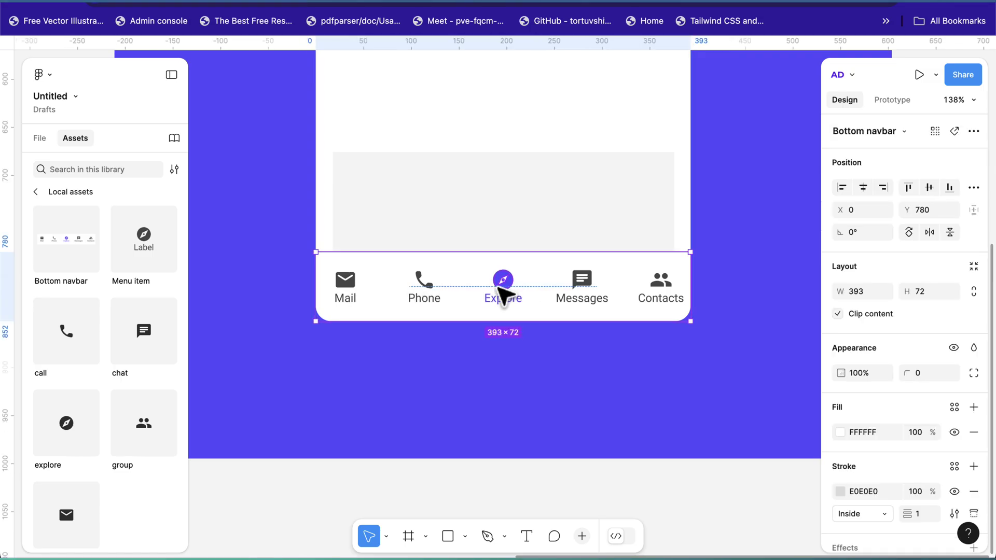
click(350, 288)
click(348, 287)
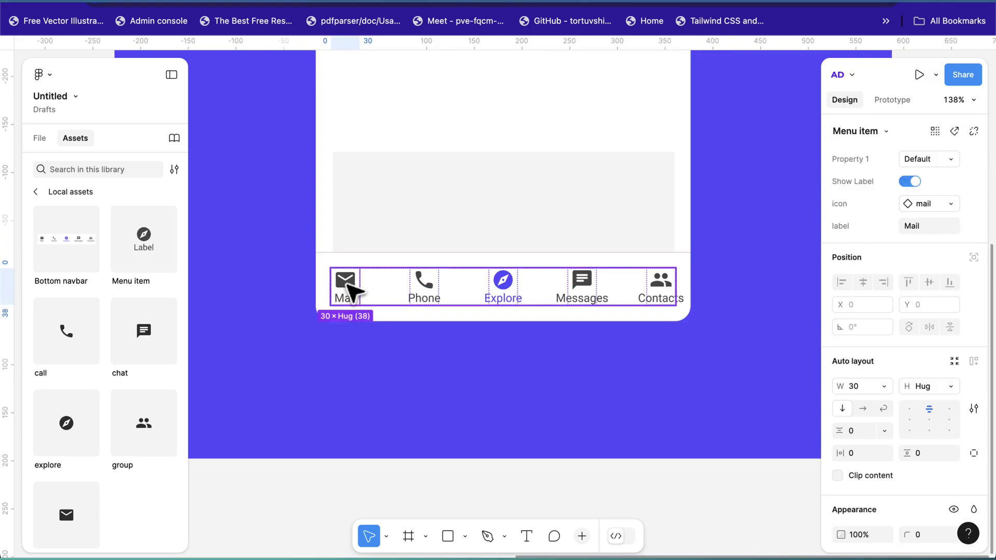
shift+click(422, 289)
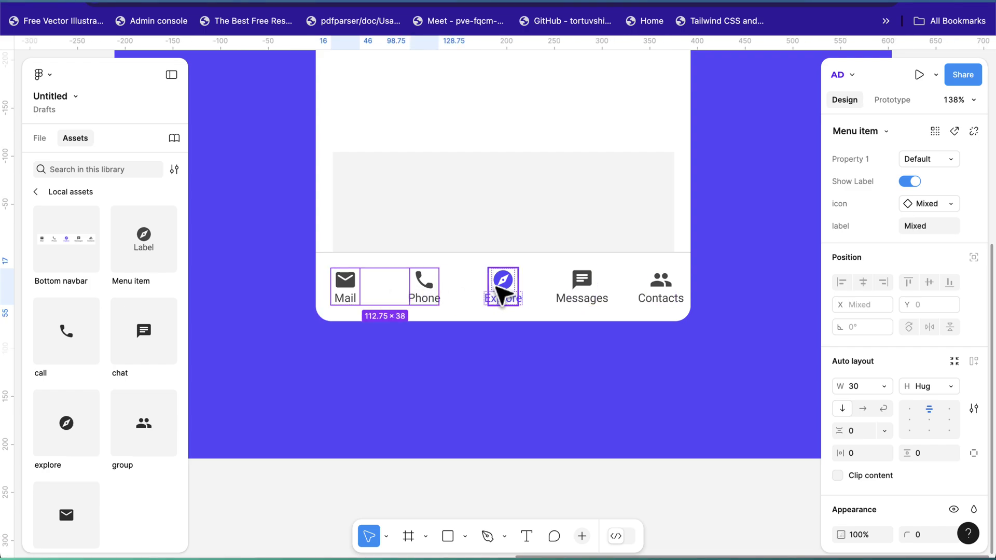
shift+click(502, 291)
shift+click(580, 293)
shift+click(660, 289)
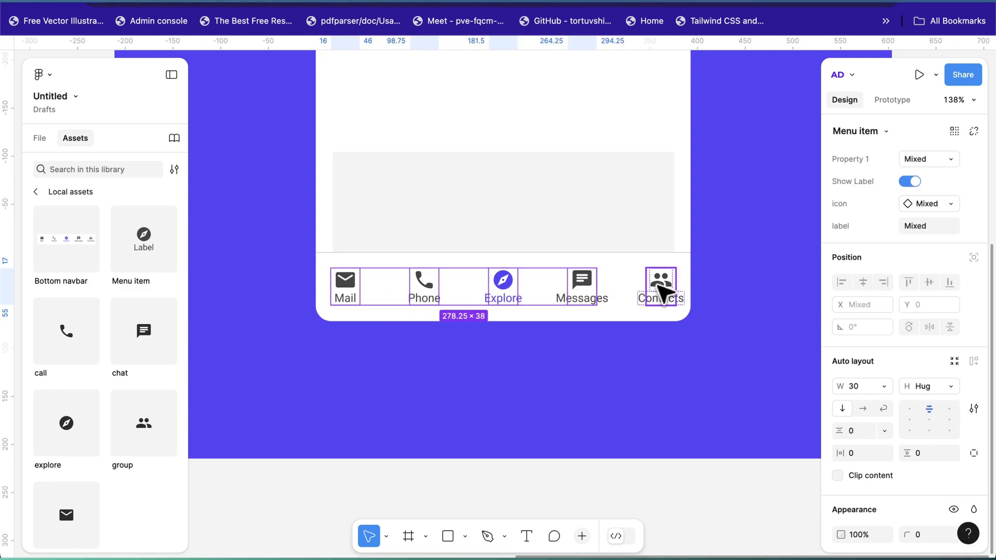
click(912, 182)
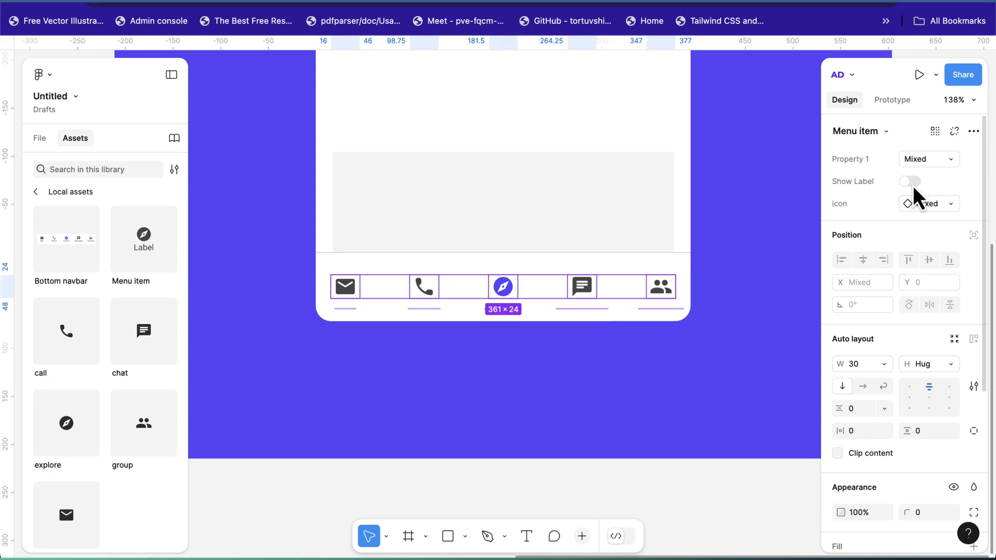
click(723, 337)
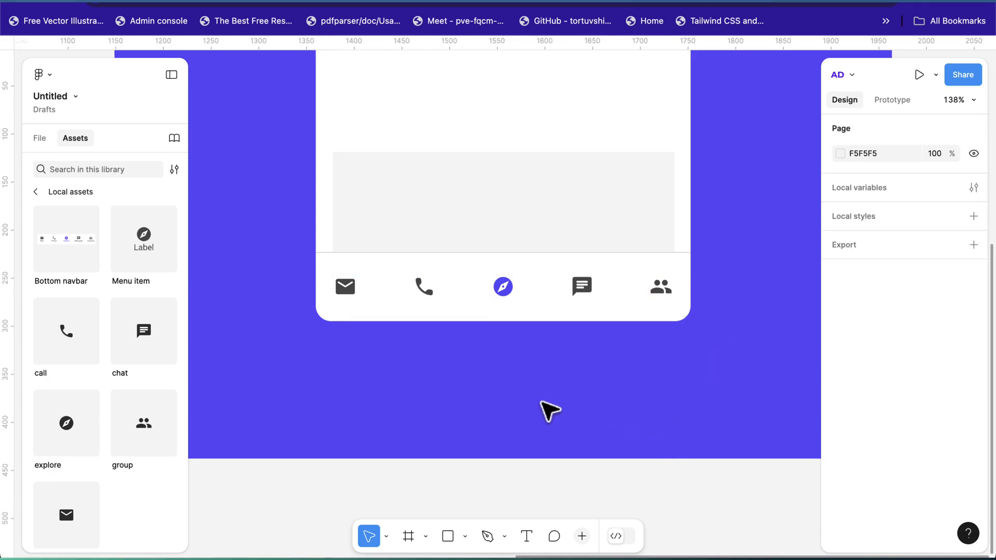
- Turn Show Label back on for all five menu items of the iPhone frame's bottom navbar
scroll(550, 412, down, 5)
scroll(560, 400, up, 5)
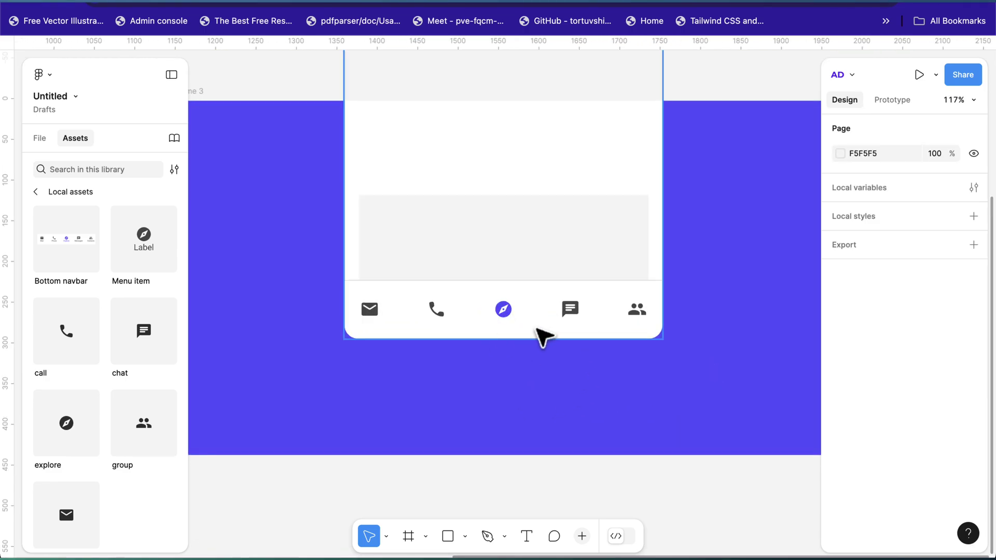
scroll(562, 345, up, 5)
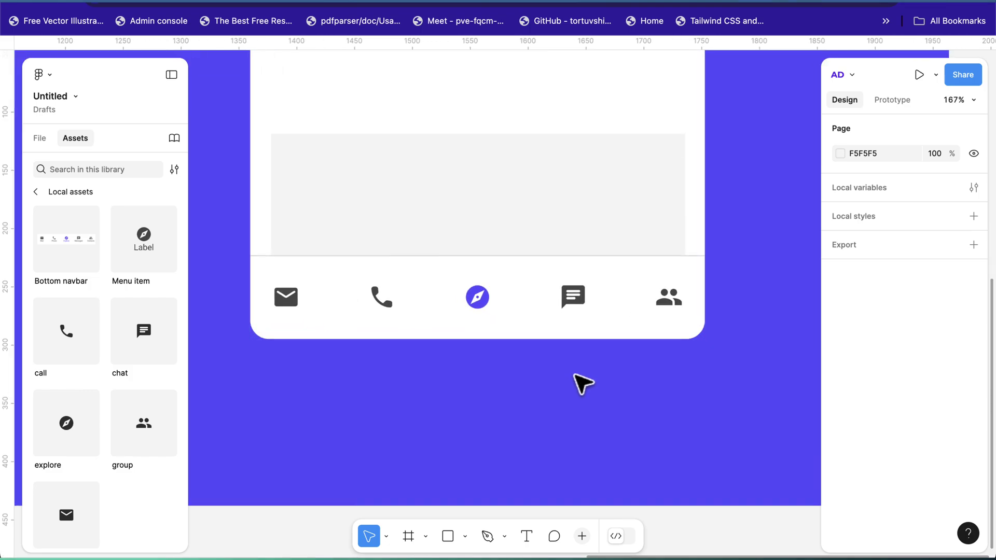
click(674, 300)
key(Return)
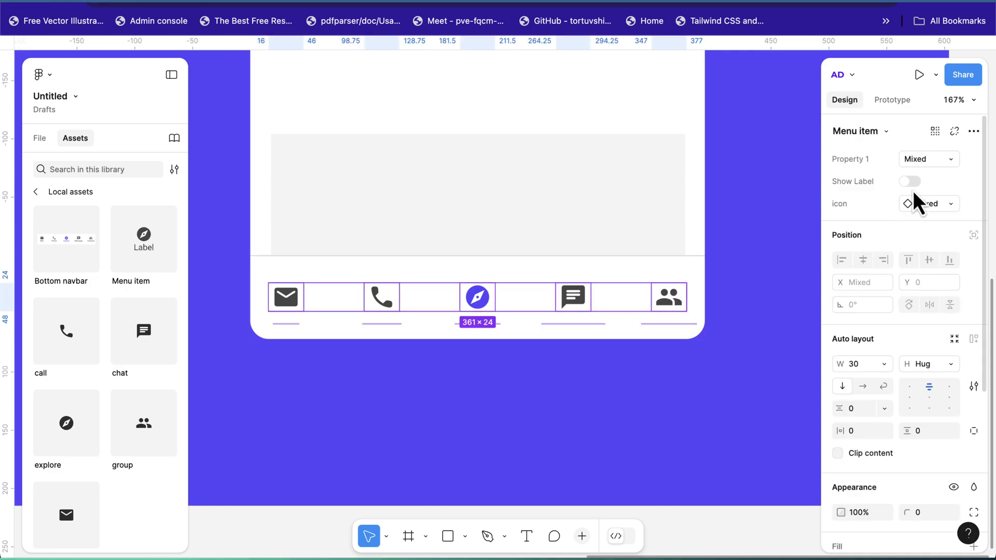
click(907, 182)
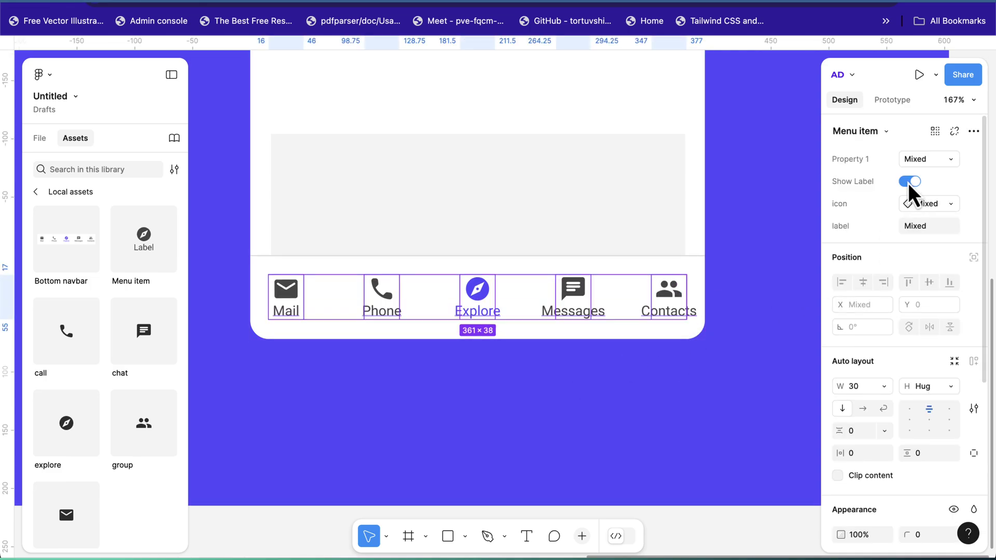